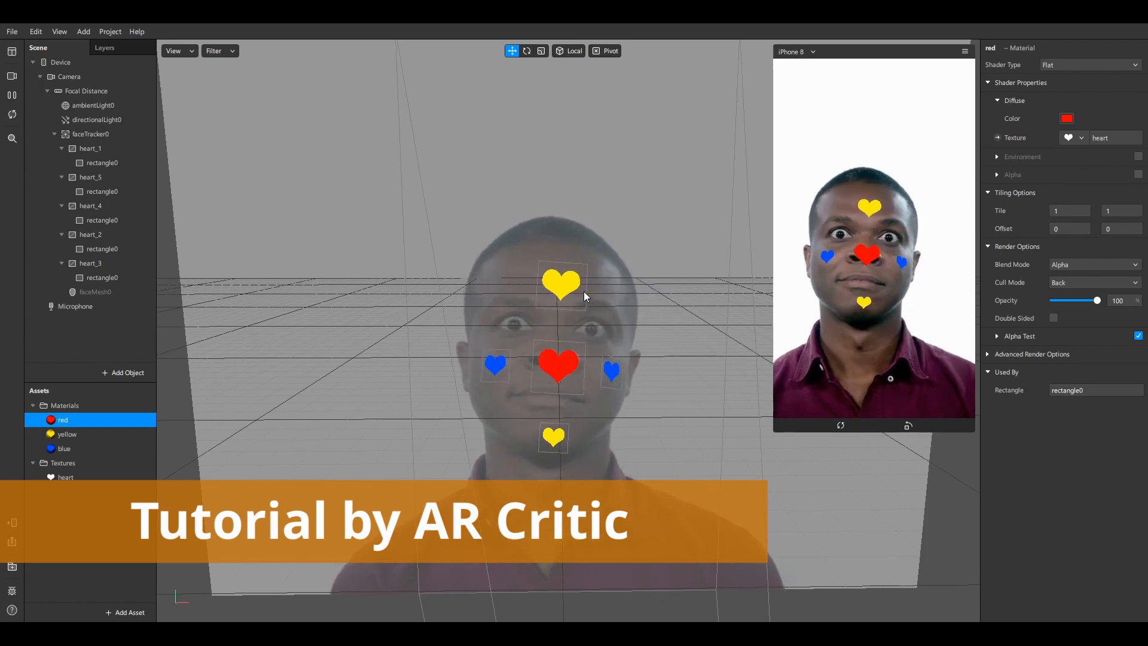
Orbit the scene view to a side angle to inspect the new project
mouse_move(637, 306)
left_mouse_down()
mouse_move(575, 319)
mouse_move(430, 311)
mouse_move(645, 315)
left_mouse_up()
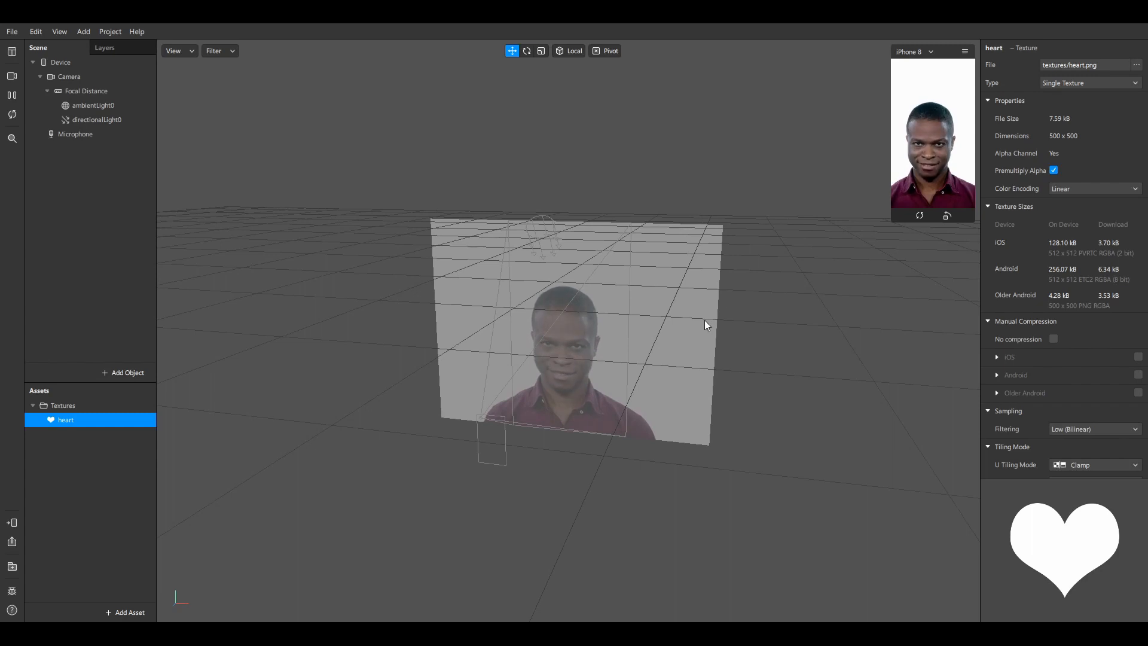
scroll(606, 332, "up", 3)
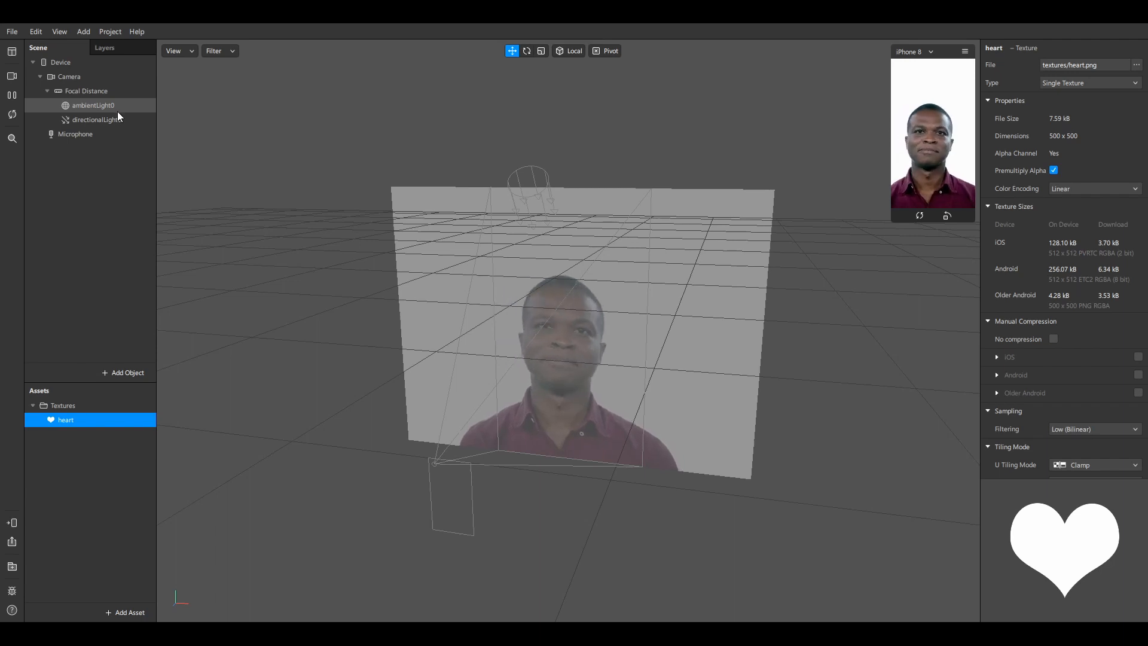
Add a Canvas object as a child of Focal Distance in the Scene panel
right_click(94, 95)
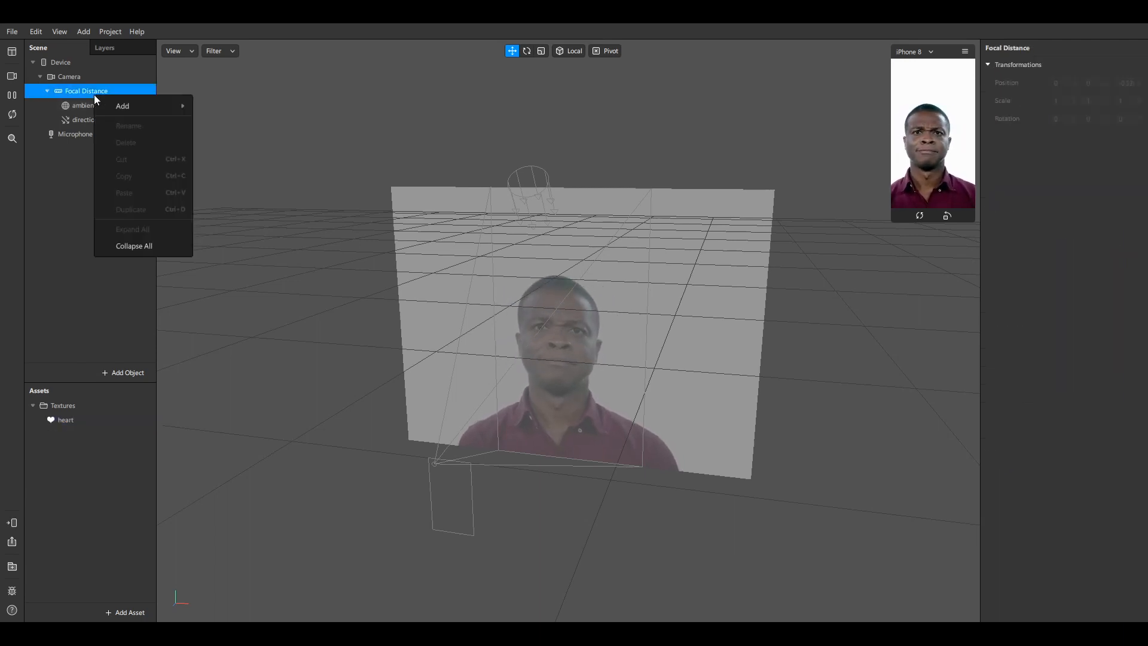
mouse_move(168, 104)
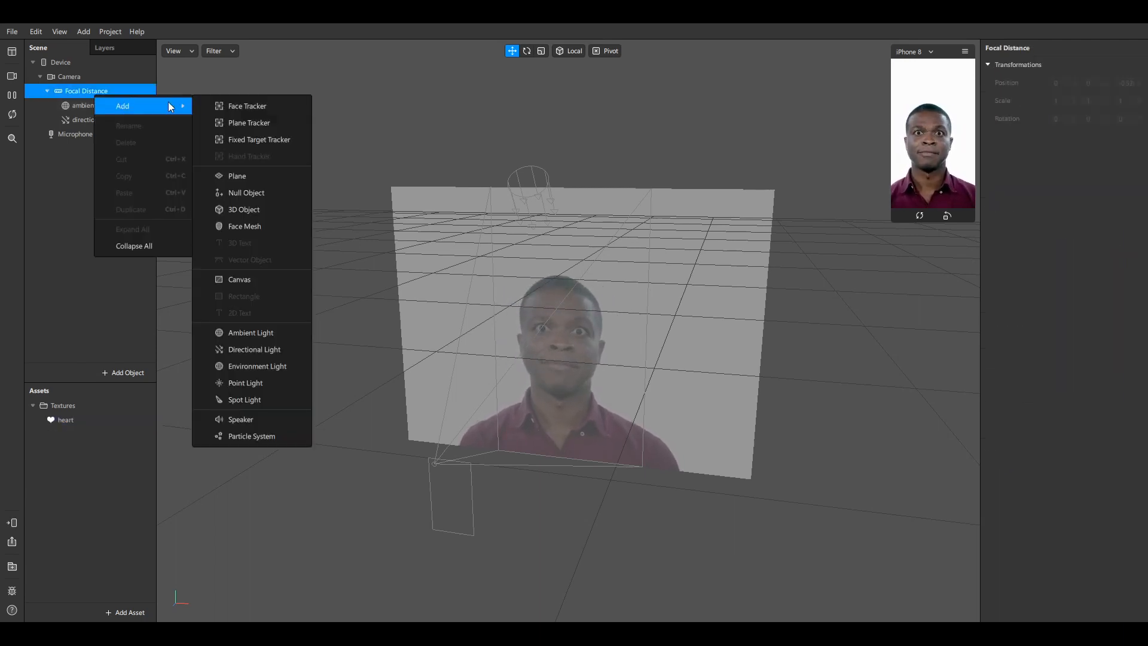
left_click(250, 284)
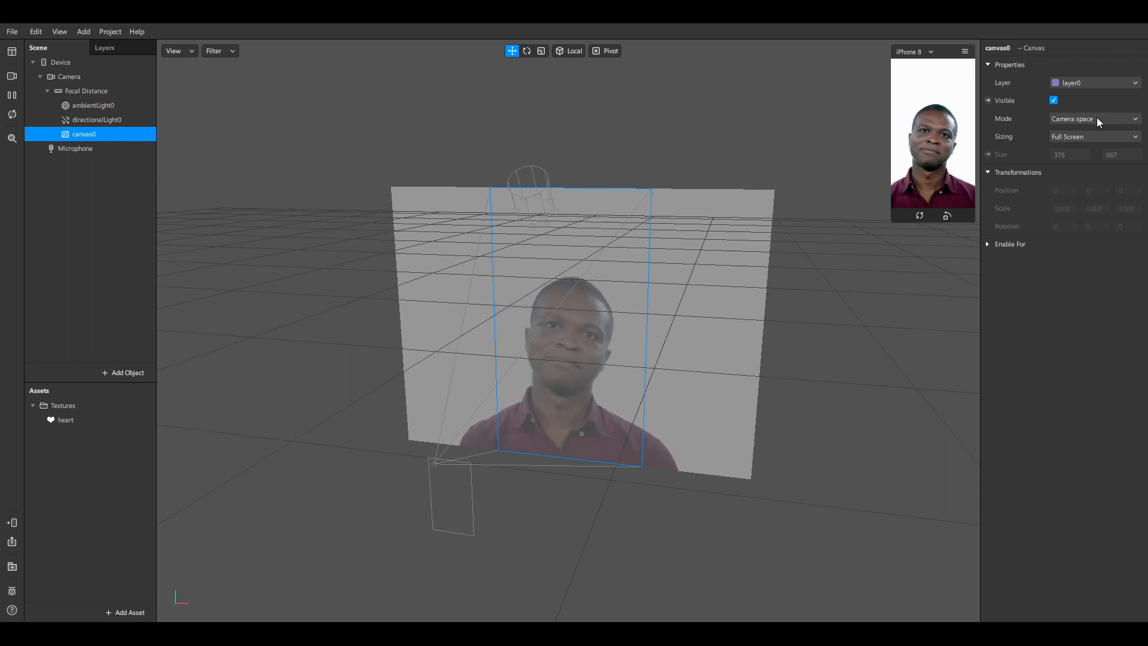
Change canvas0's Mode from its default to World space
left_click_drag(817, 268, 758, 262)
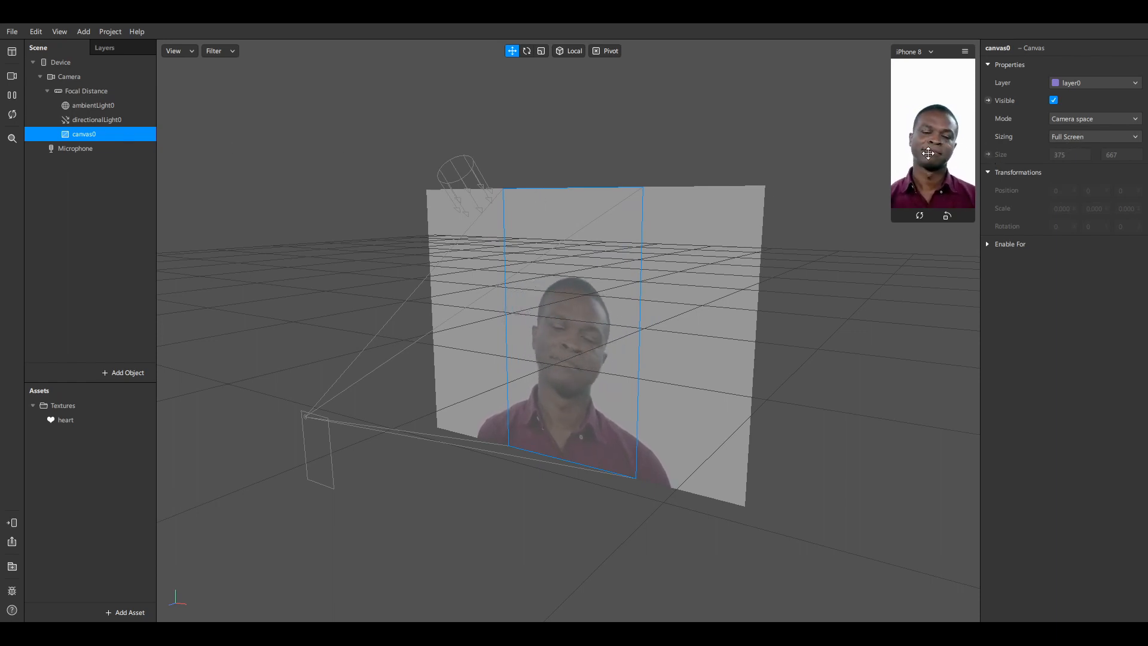
left_click(1086, 119)
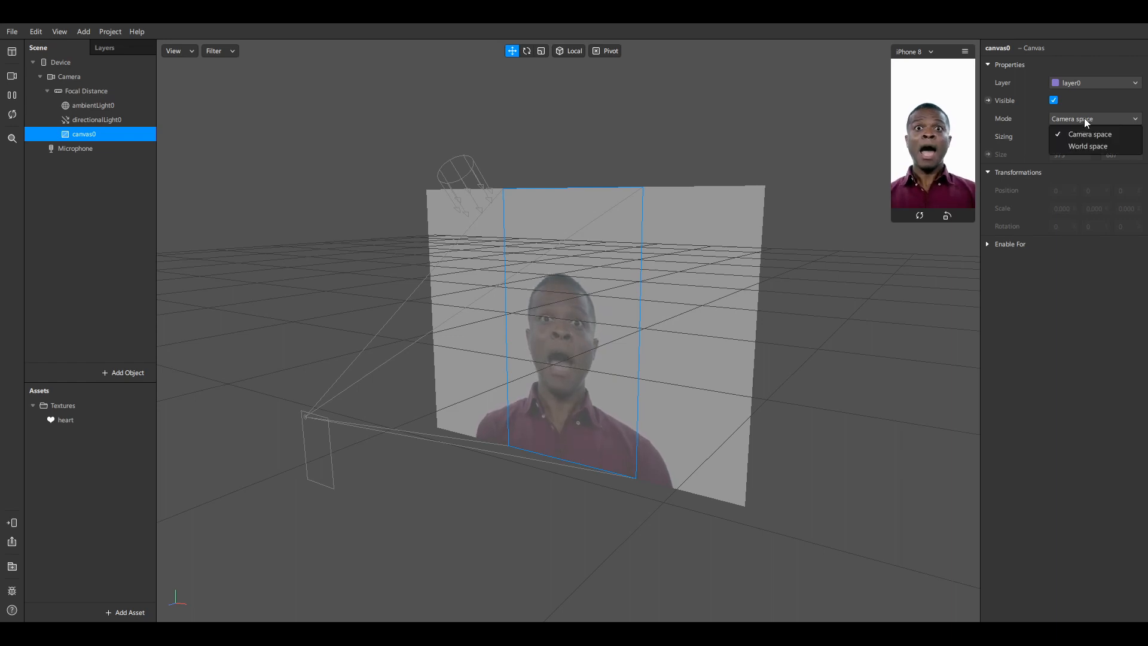
left_click(1085, 147)
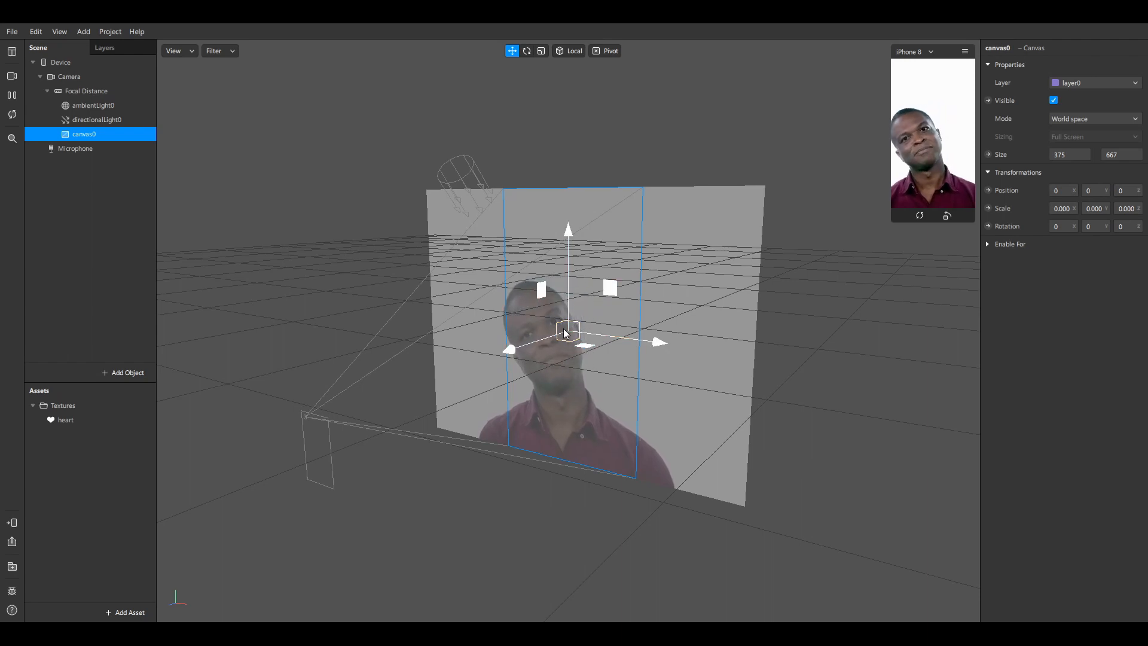
Nudge canvas0 sideways and slightly in depth with the move gizmo
left_click_drag(658, 341, 571, 326)
mouse_move(504, 345)
left_mouse_down()
mouse_move(440, 366)
mouse_move(515, 347)
left_mouse_up()
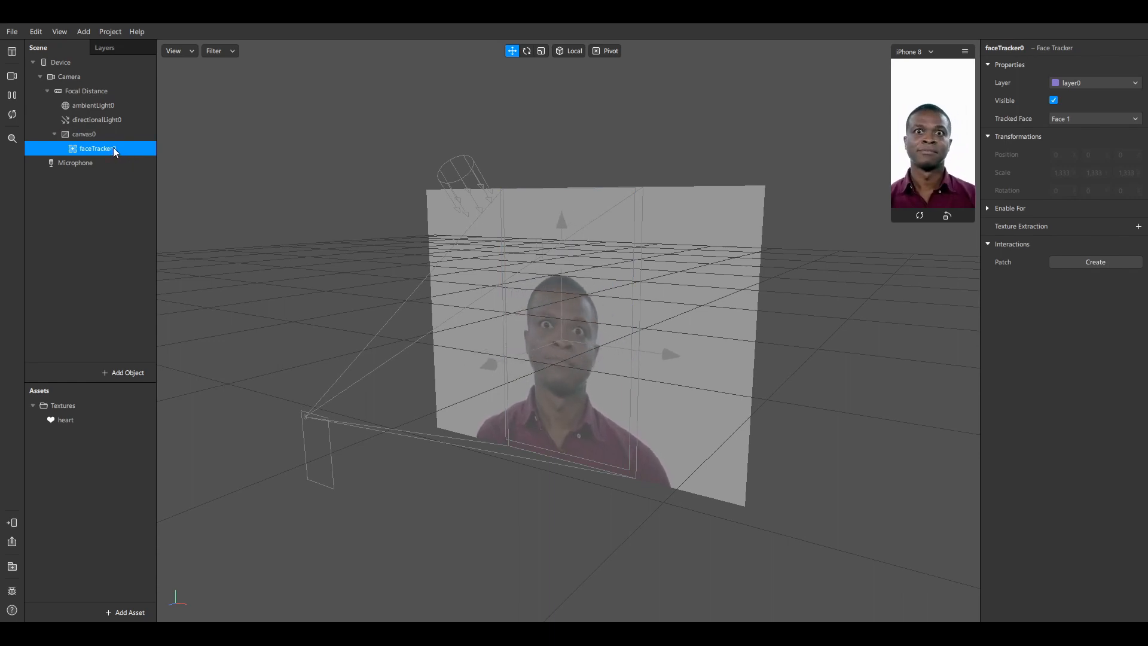
Replace the face tracker with one under Focal Distance and nest canvas0 inside faceTracker0
key("Delete")
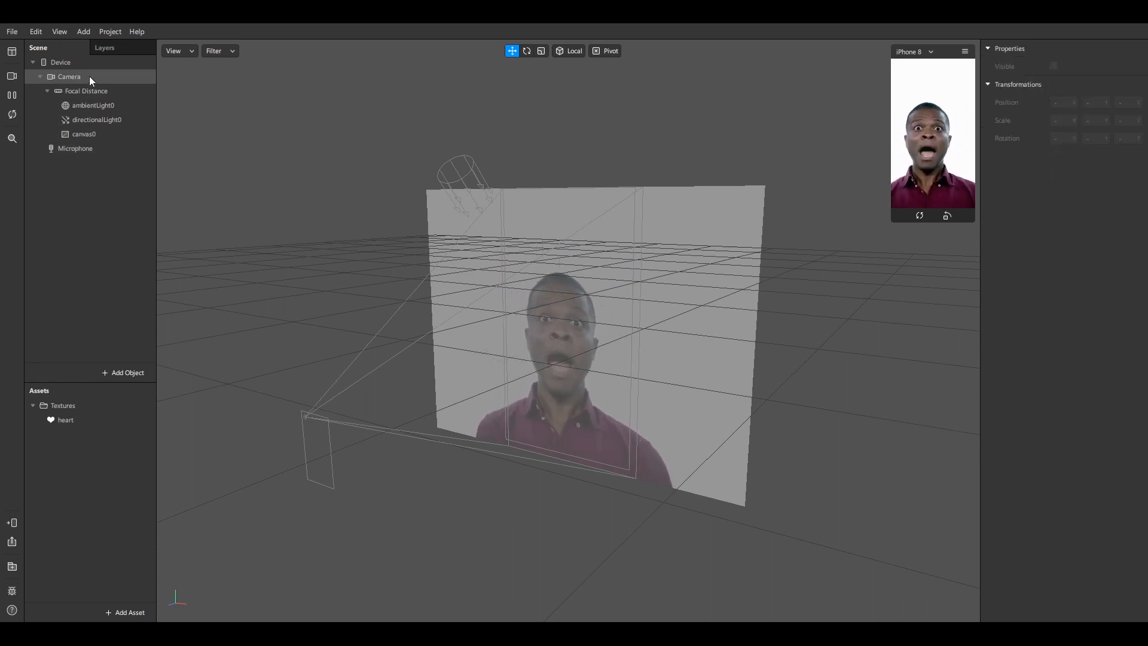
left_click(94, 93)
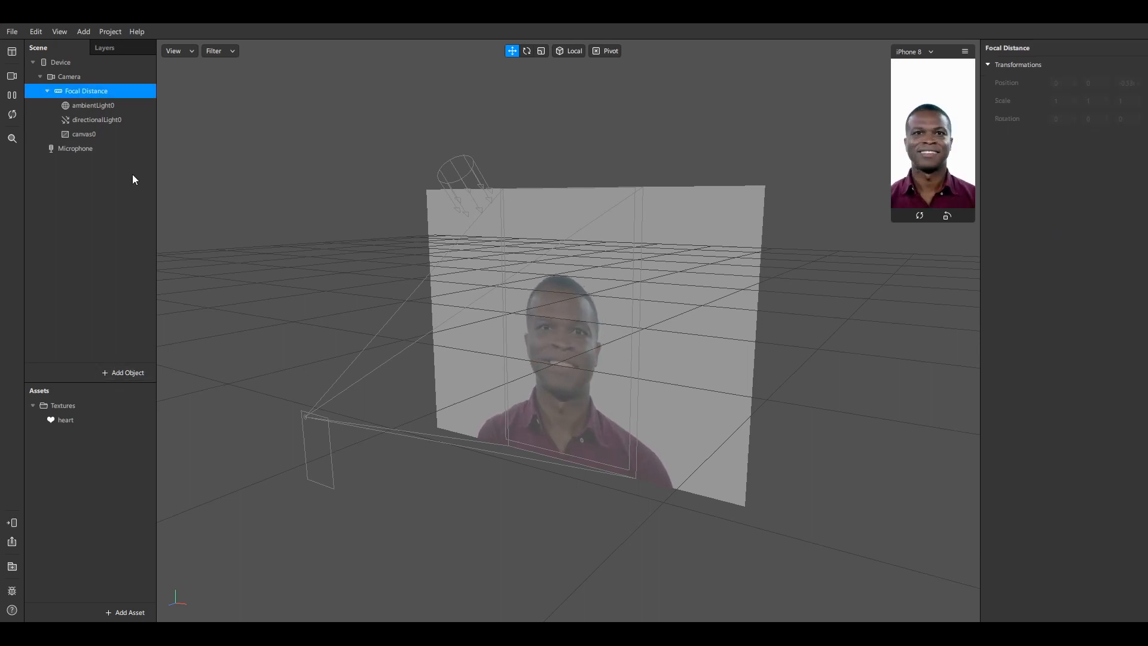
left_click(51, 175)
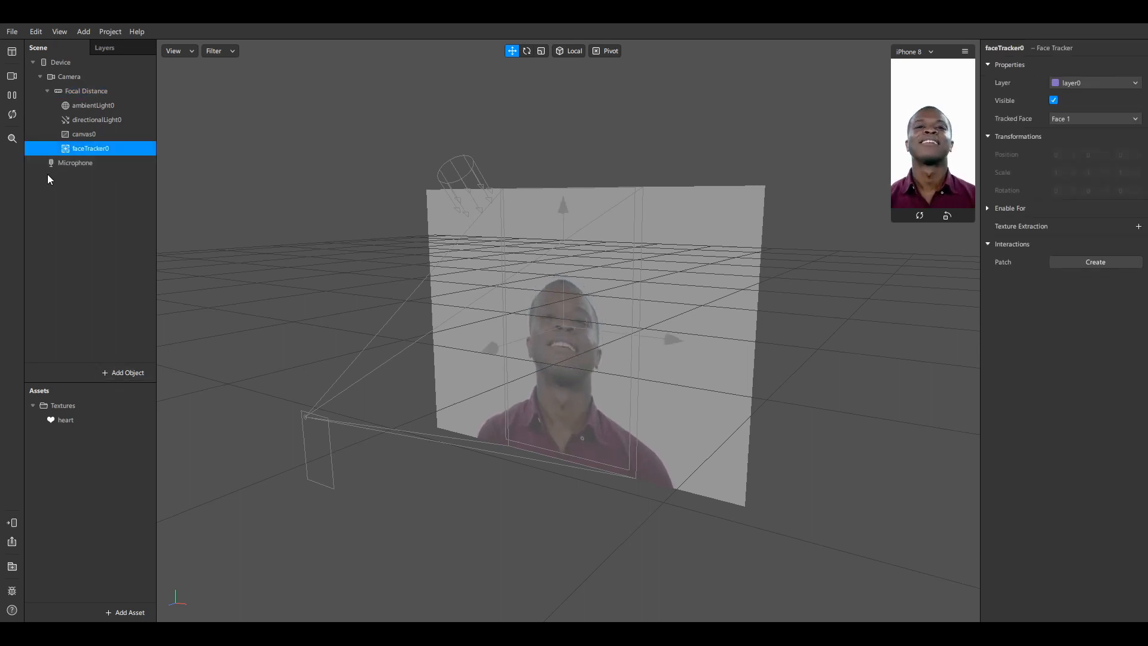
left_click(93, 136)
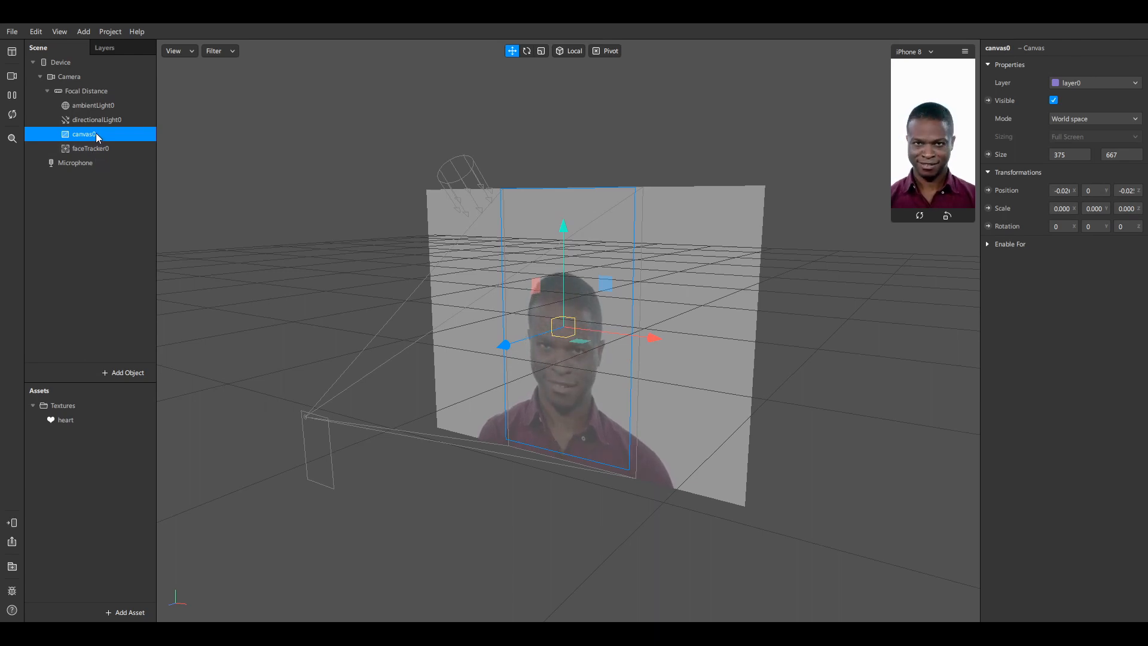
left_click_drag(97, 135, 98, 152)
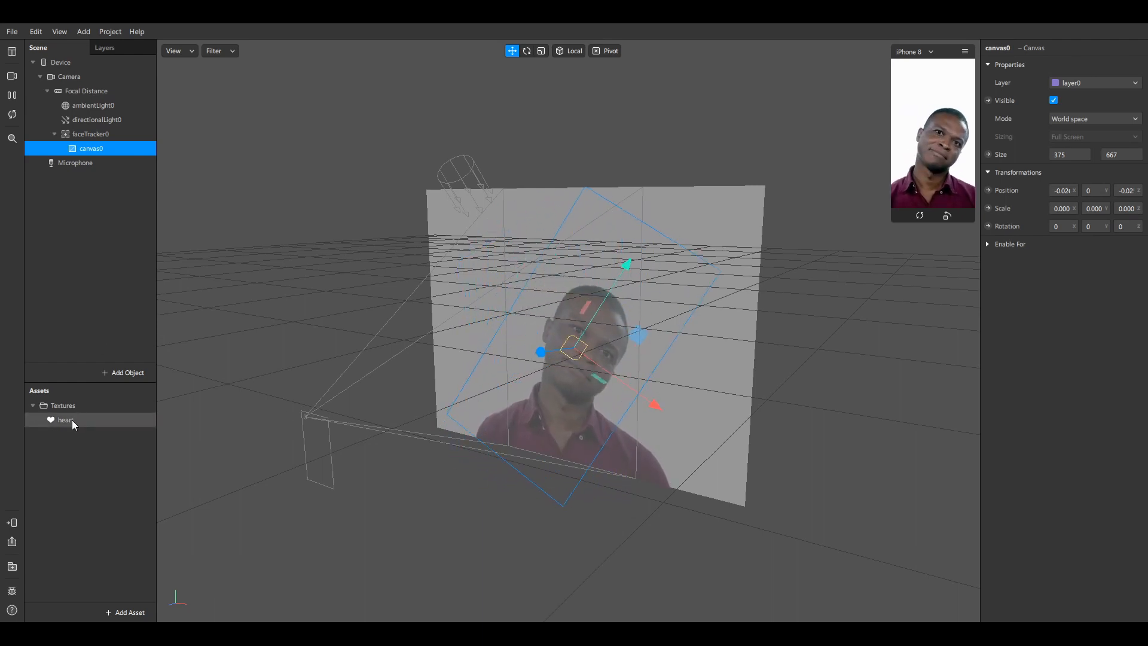
Add a Rectangle object, rectangle0, inside canvas0
right_click(102, 150)
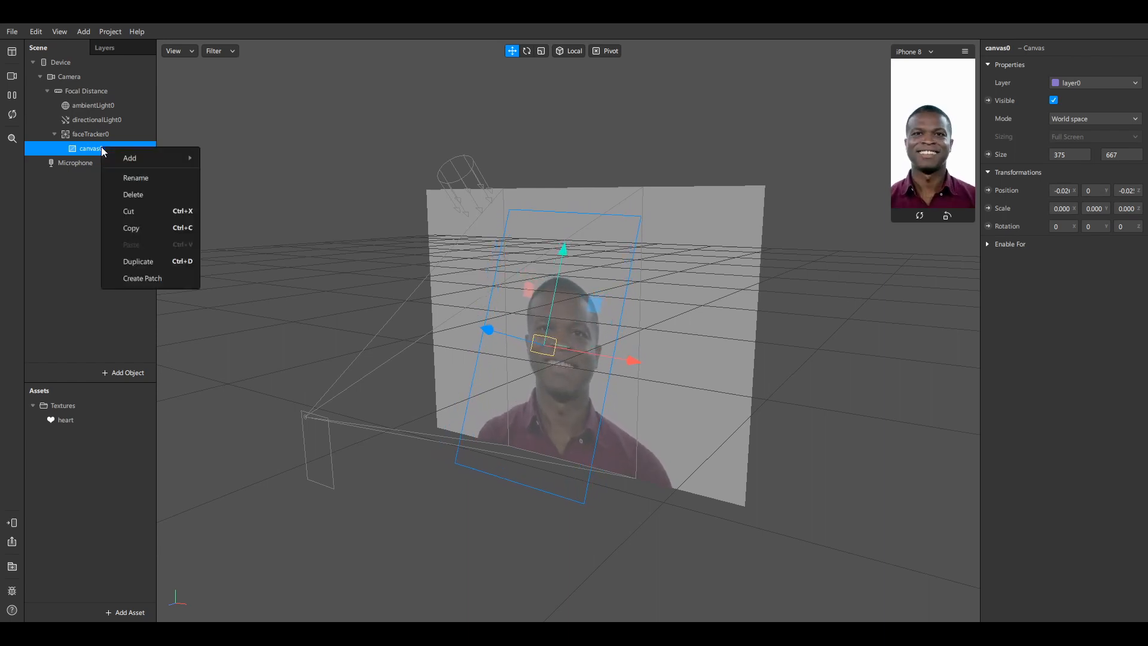
left_click(72, 152)
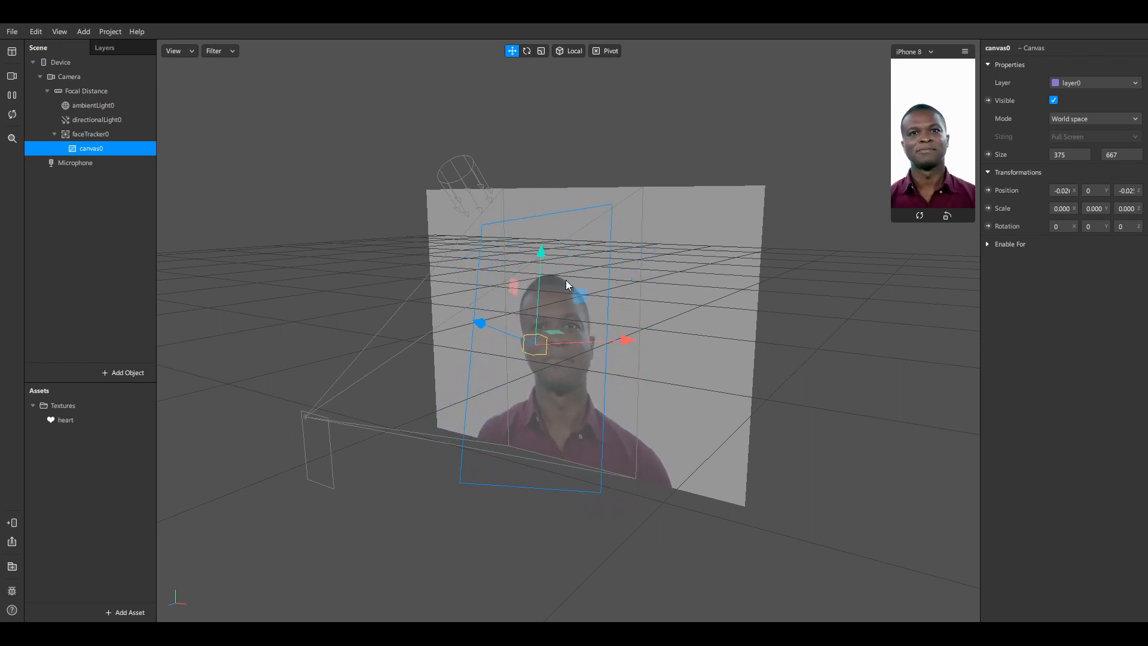
right_click(94, 149)
mouse_move(105, 160)
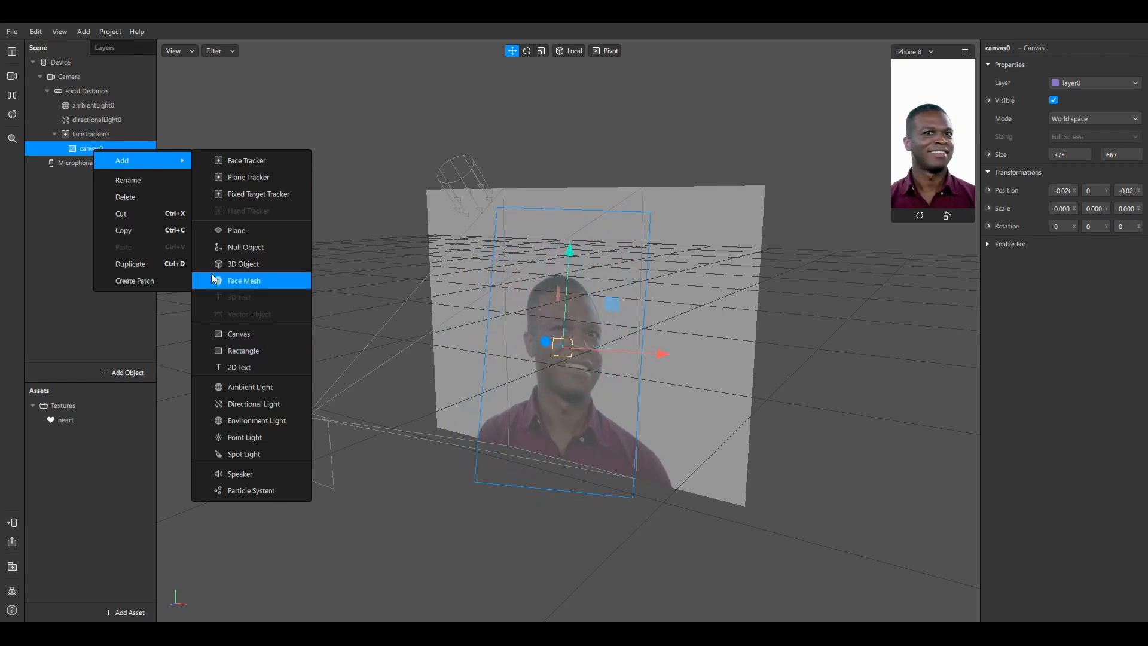
left_click(46, 217)
right_click(95, 149)
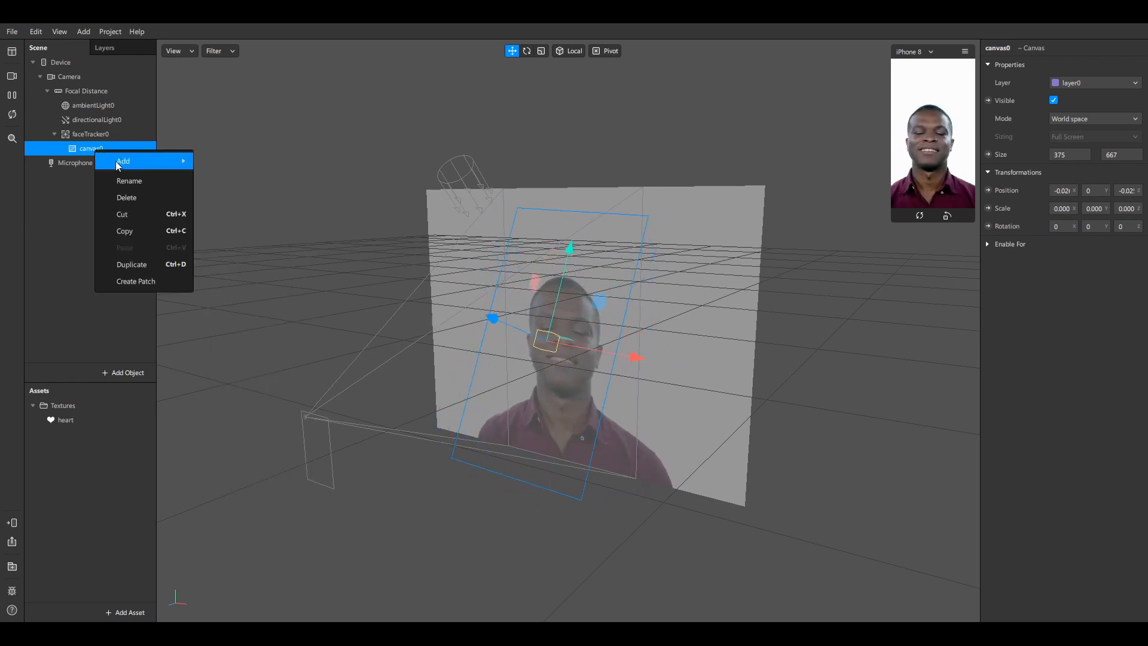
mouse_move(121, 161)
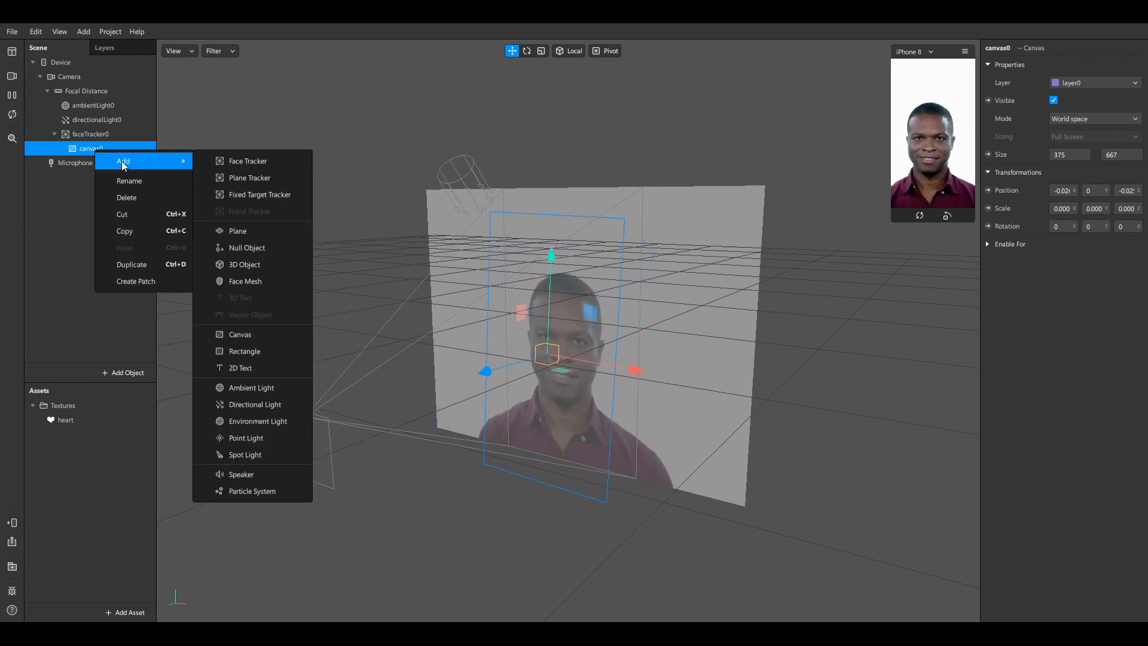
left_click(268, 355)
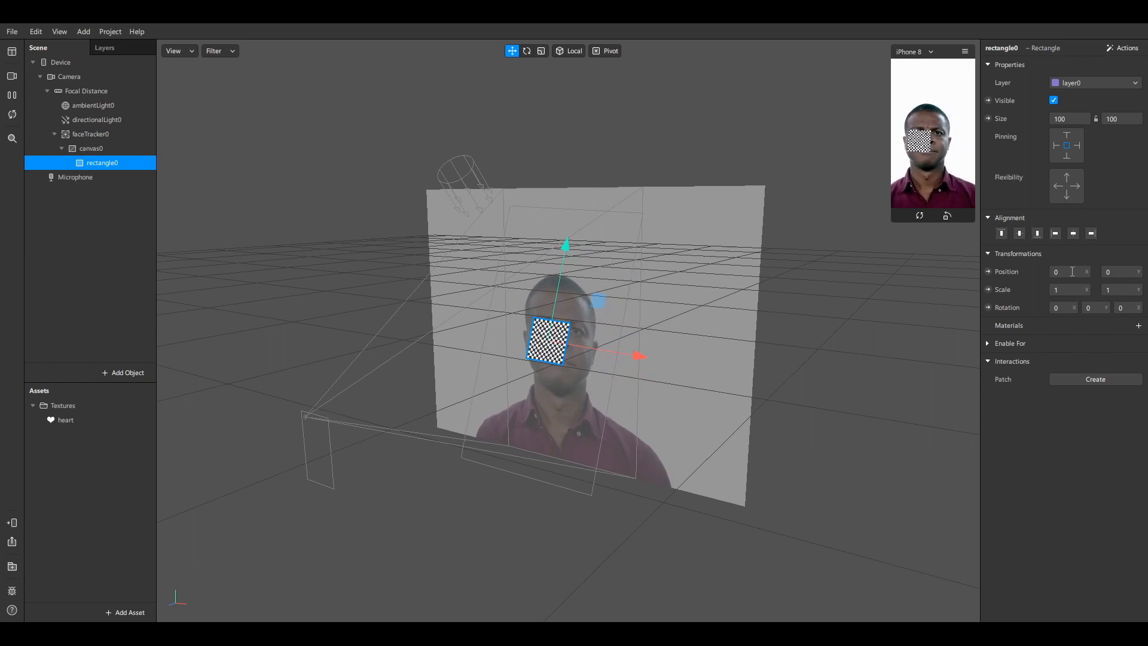
Pause the preview and move canvas0 in depth, sideways and up until the rectangle sits on the forehead
left_click(98, 148)
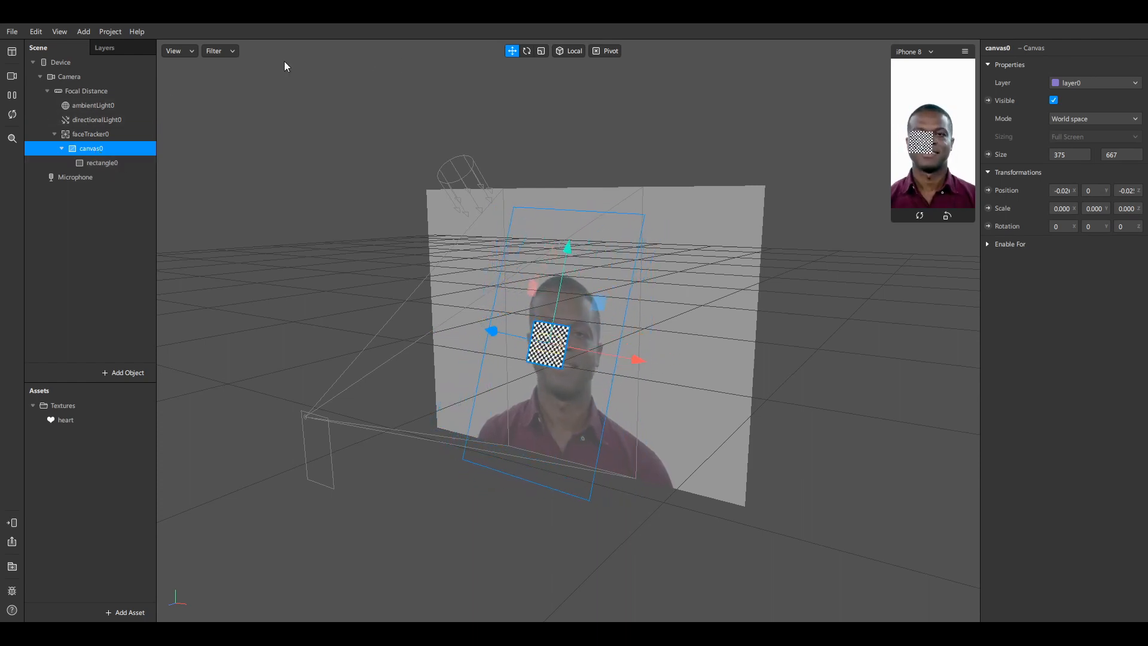
left_click(14, 96)
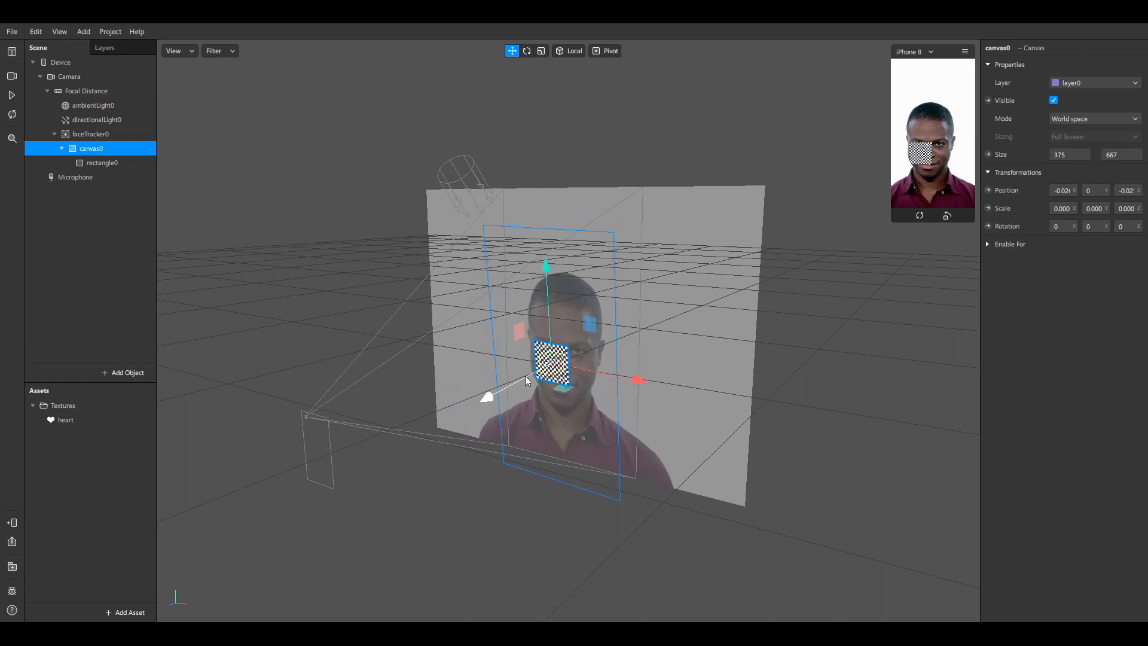
left_click_drag(519, 380, 525, 348)
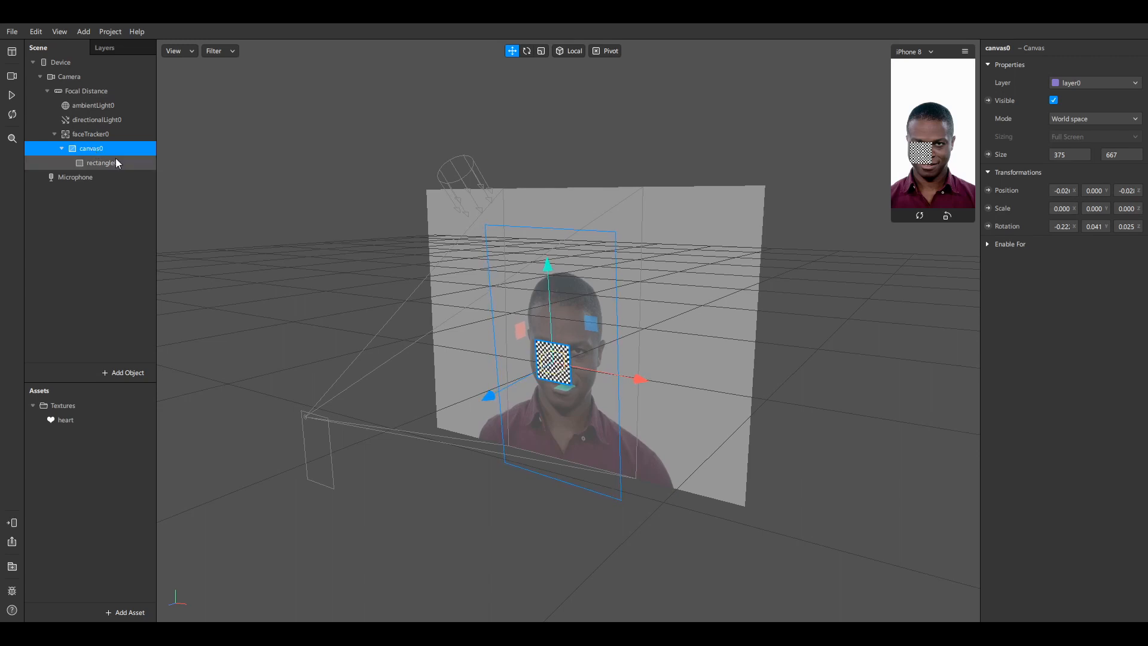
left_click_drag(504, 383, 515, 339)
left_click_drag(610, 363, 592, 341)
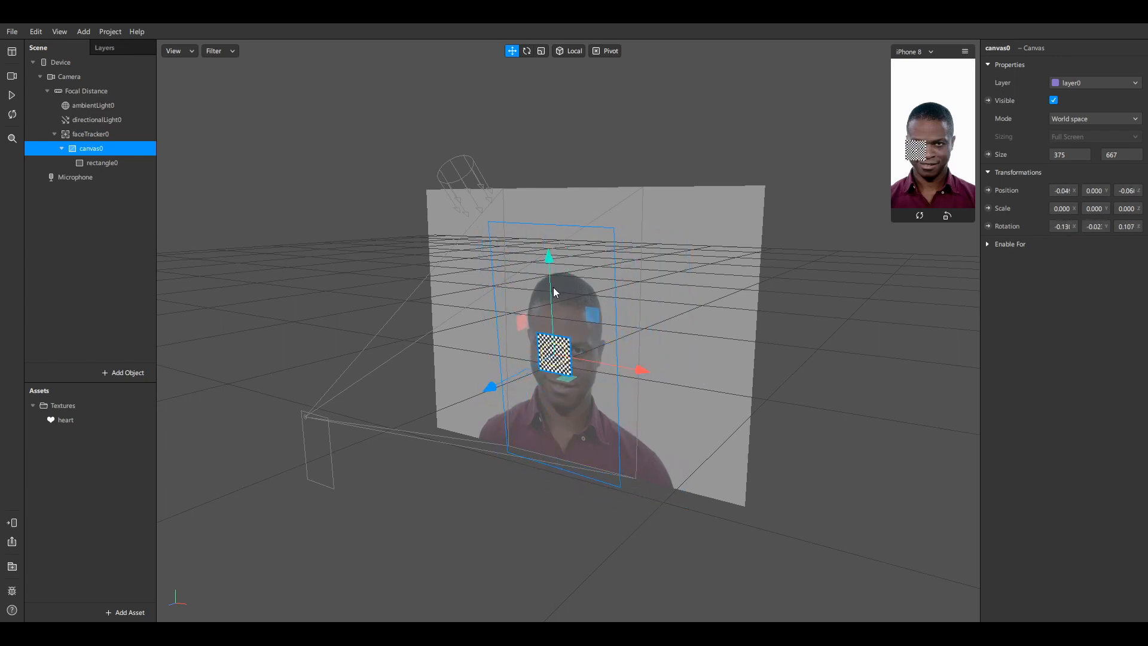
mouse_move(551, 281)
left_mouse_down()
mouse_move(555, 210)
mouse_move(562, 265)
left_mouse_up()
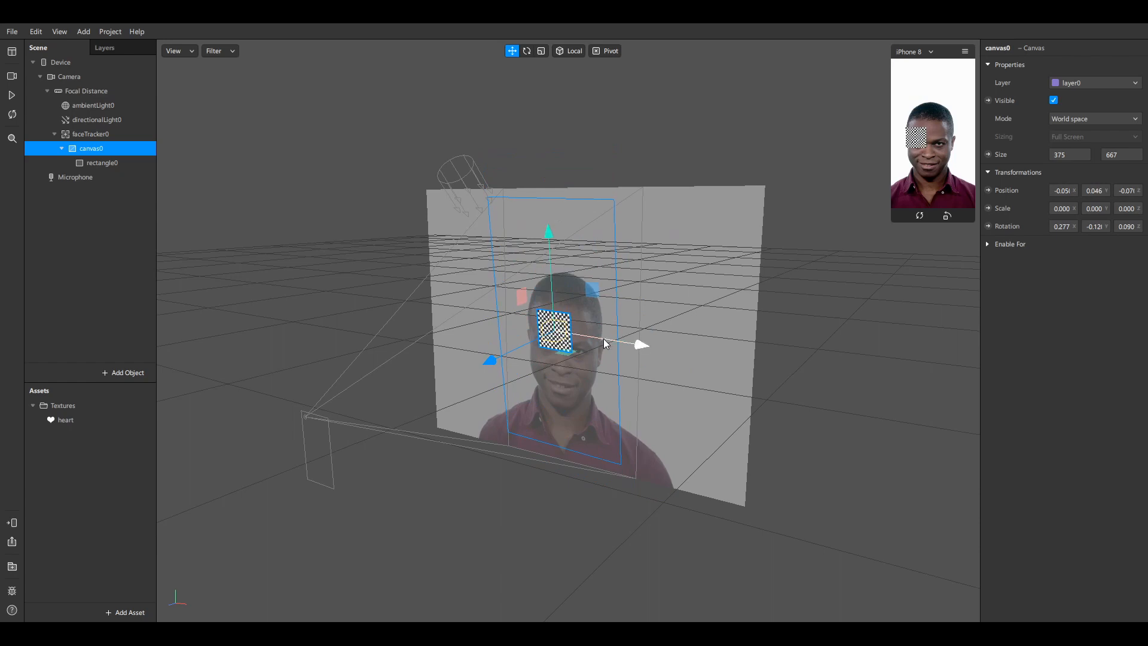
mouse_move(604, 339)
left_mouse_down()
mouse_move(626, 343)
mouse_move(611, 341)
left_mouse_up()
mouse_move(542, 351)
left_mouse_down()
mouse_move(472, 374)
mouse_move(547, 337)
left_mouse_up()
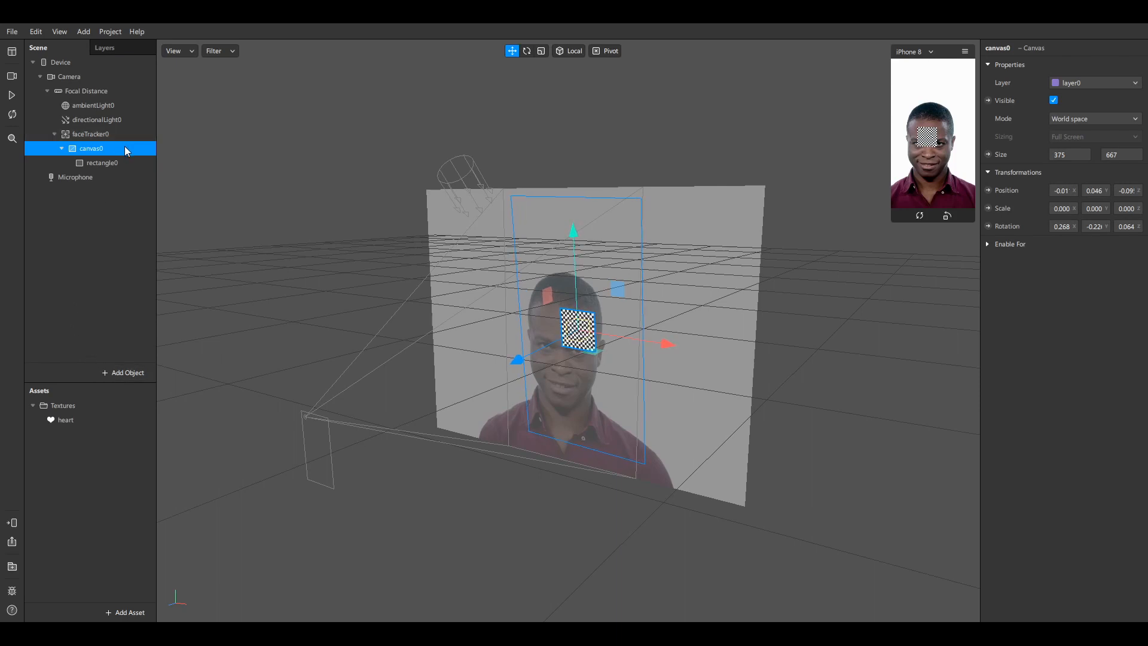
left_click(115, 163)
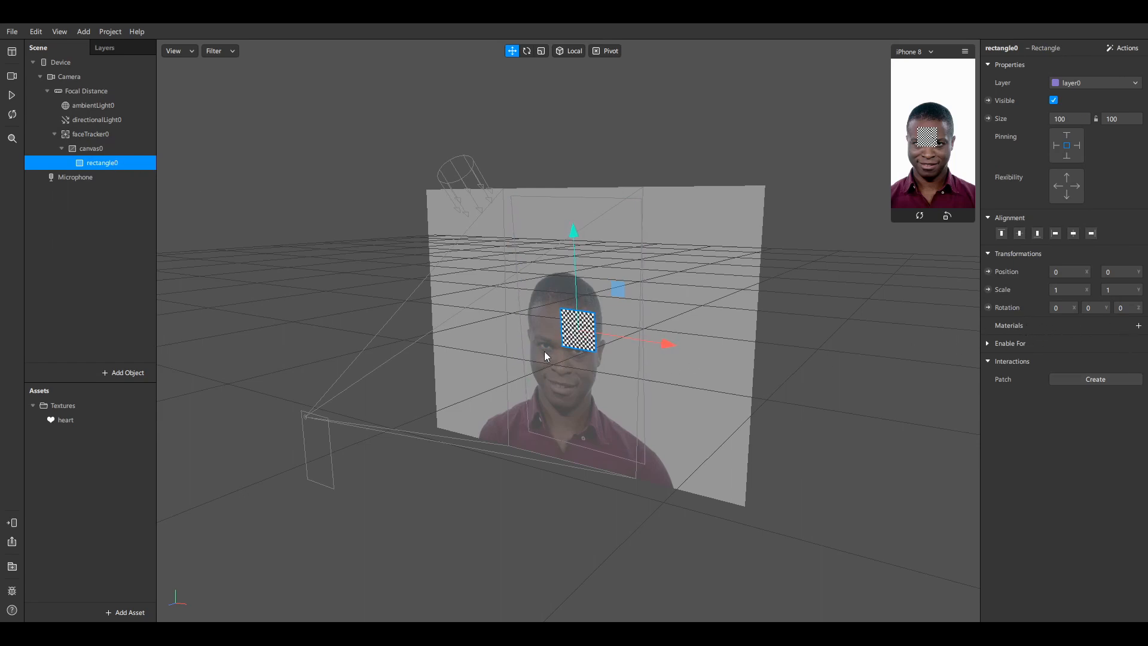
Create a new material0 for rectangle0 and open it from the Materials folder
left_click(1140, 326)
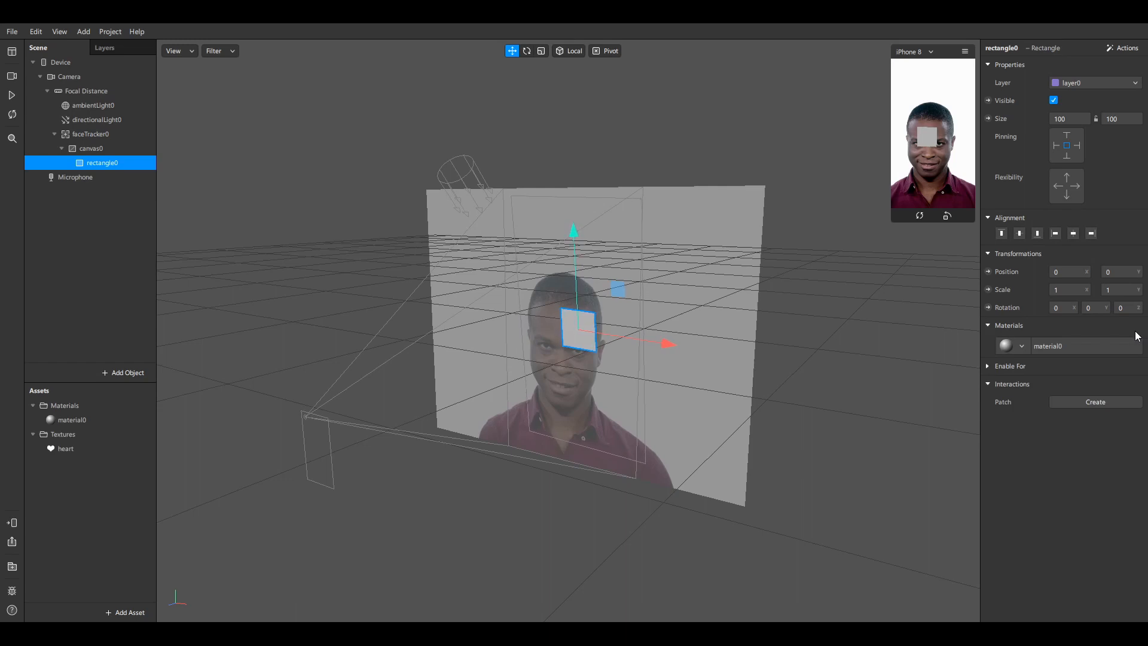
left_click(91, 418)
left_click(67, 403)
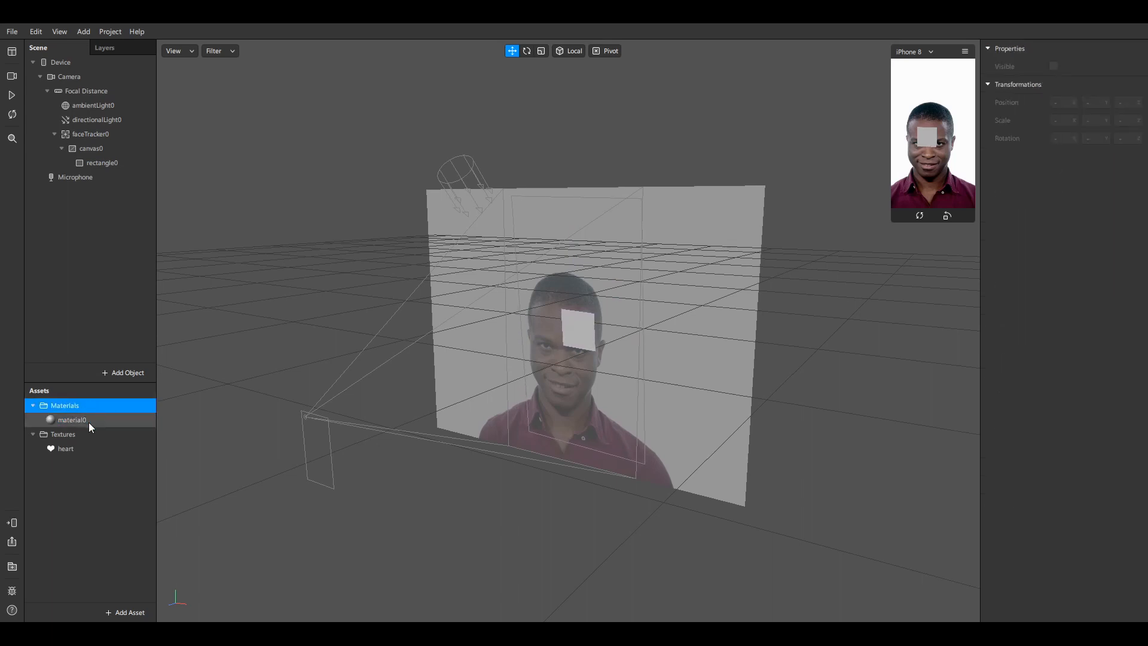
left_click(88, 421)
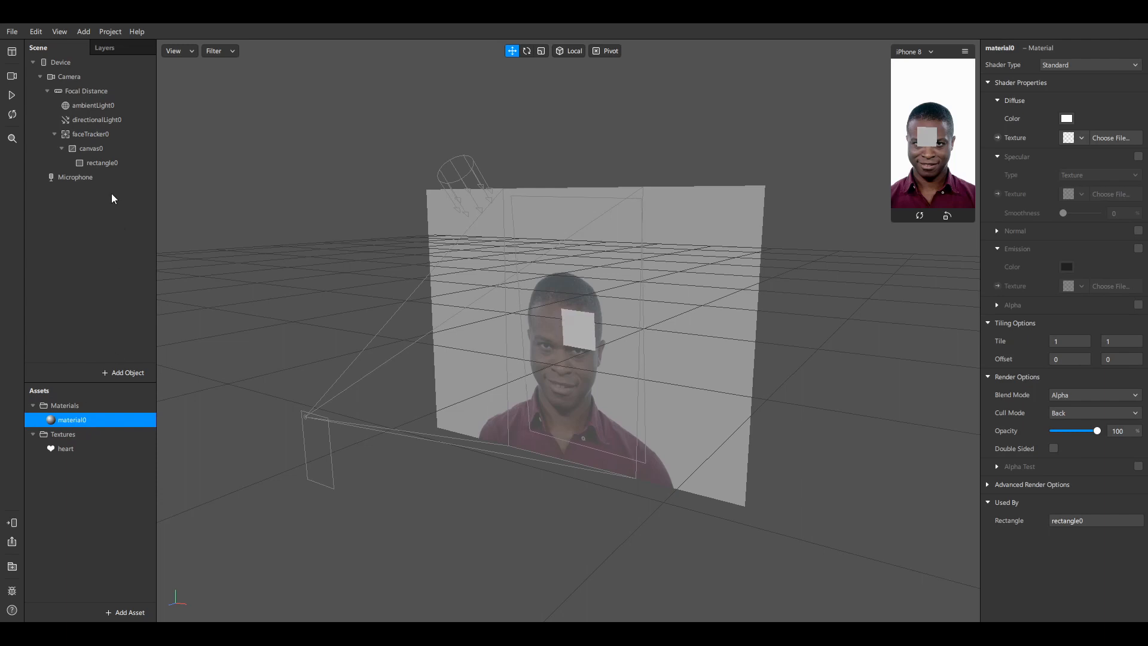
Set material0's Diffuse texture to the heart image
left_click(107, 164)
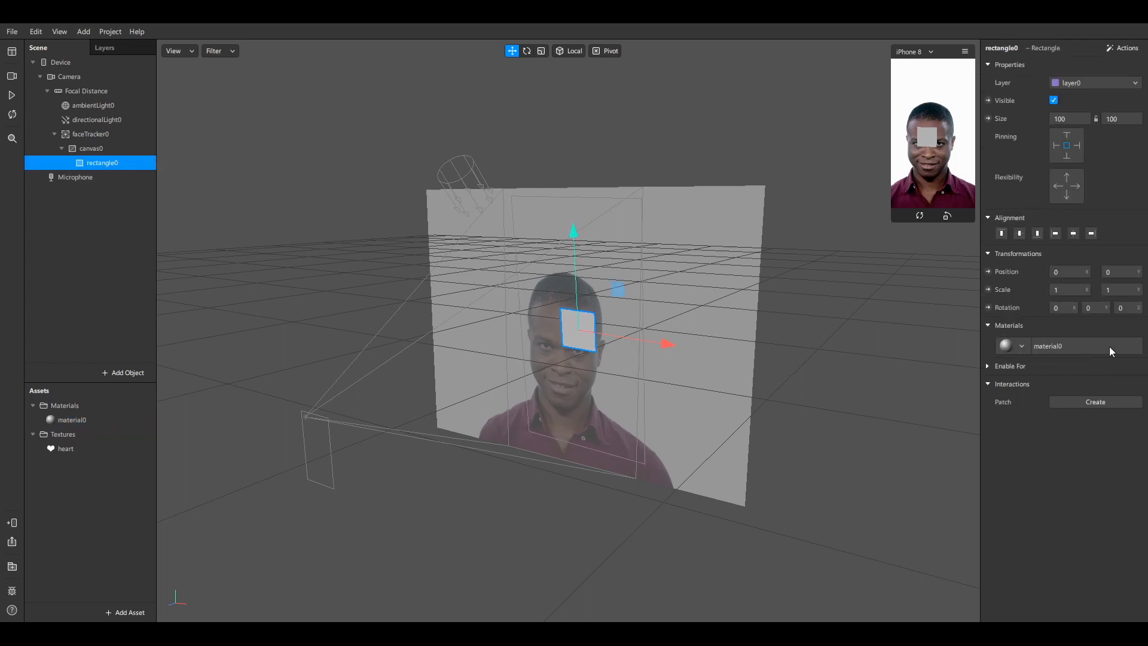
left_click(1060, 345)
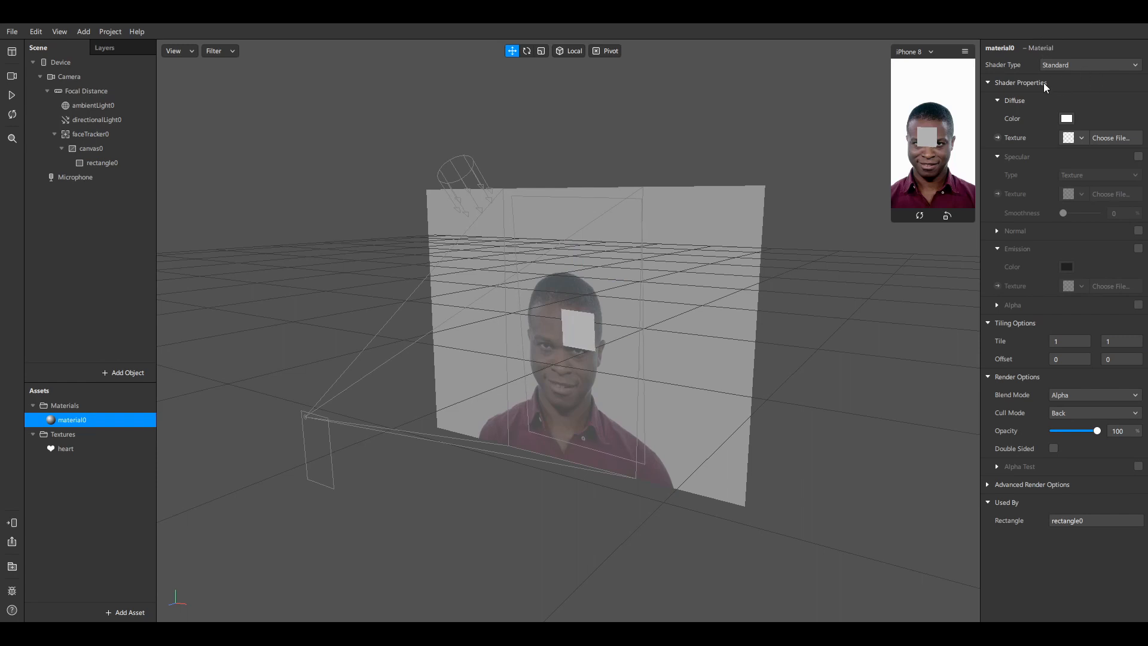
left_click(1079, 138)
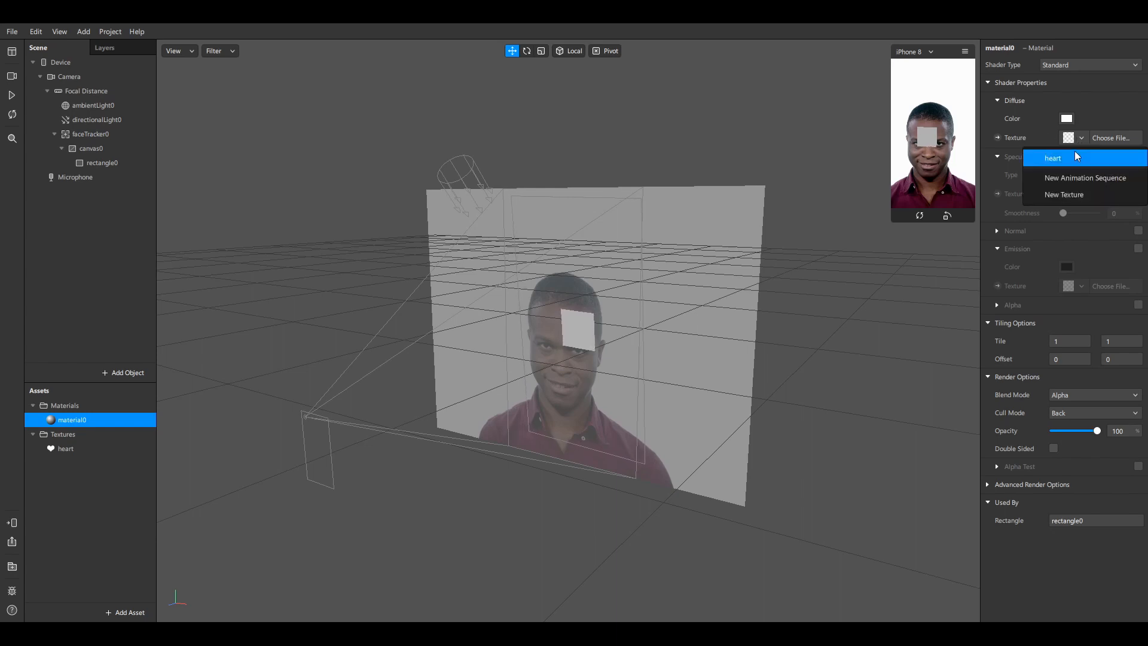
left_click(1075, 159)
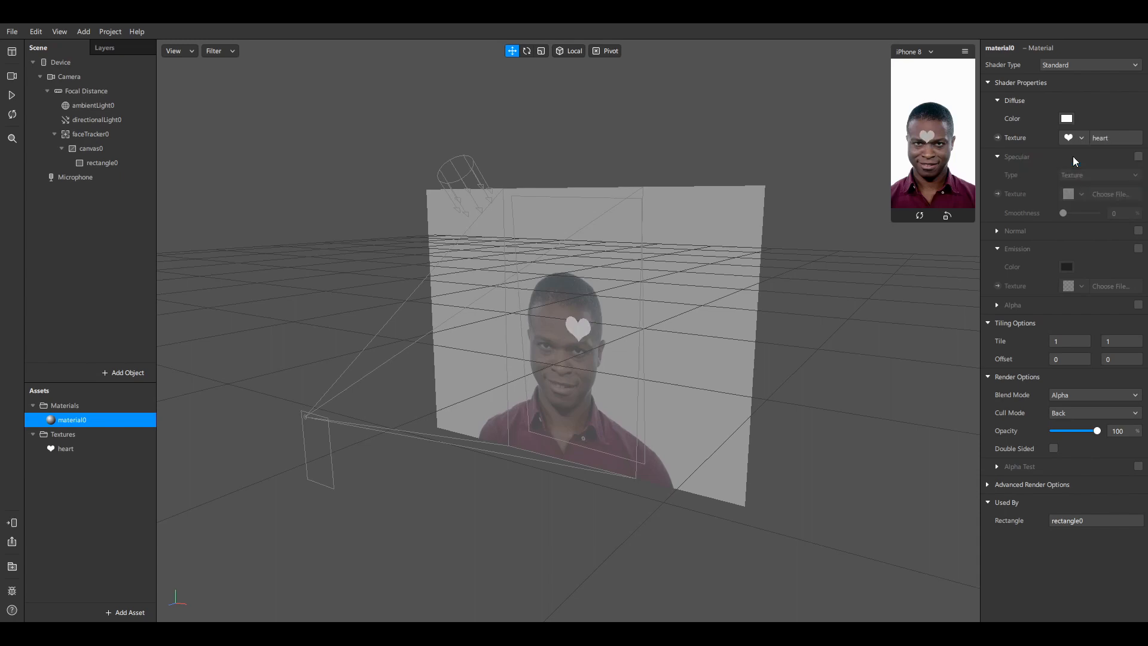
Orbit and zoom around the scene to check the heart's depth against the face
left_click_drag(546, 413, 622, 375)
scroll(610, 376, "up", 3)
scroll(607, 371, "down", 3)
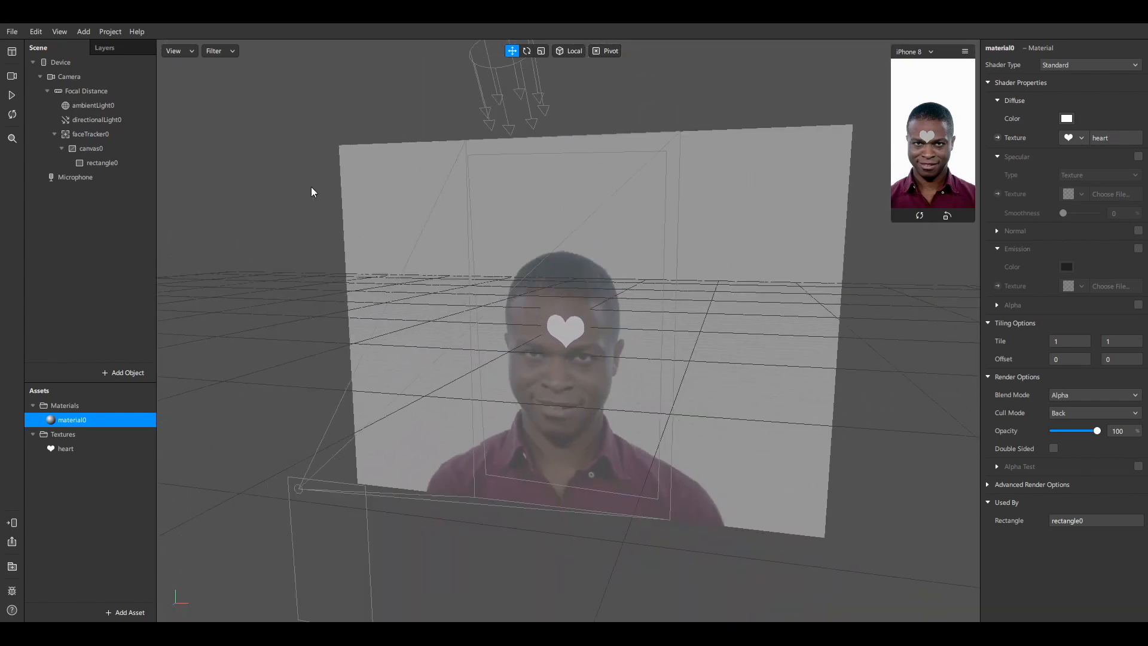
left_click(100, 163)
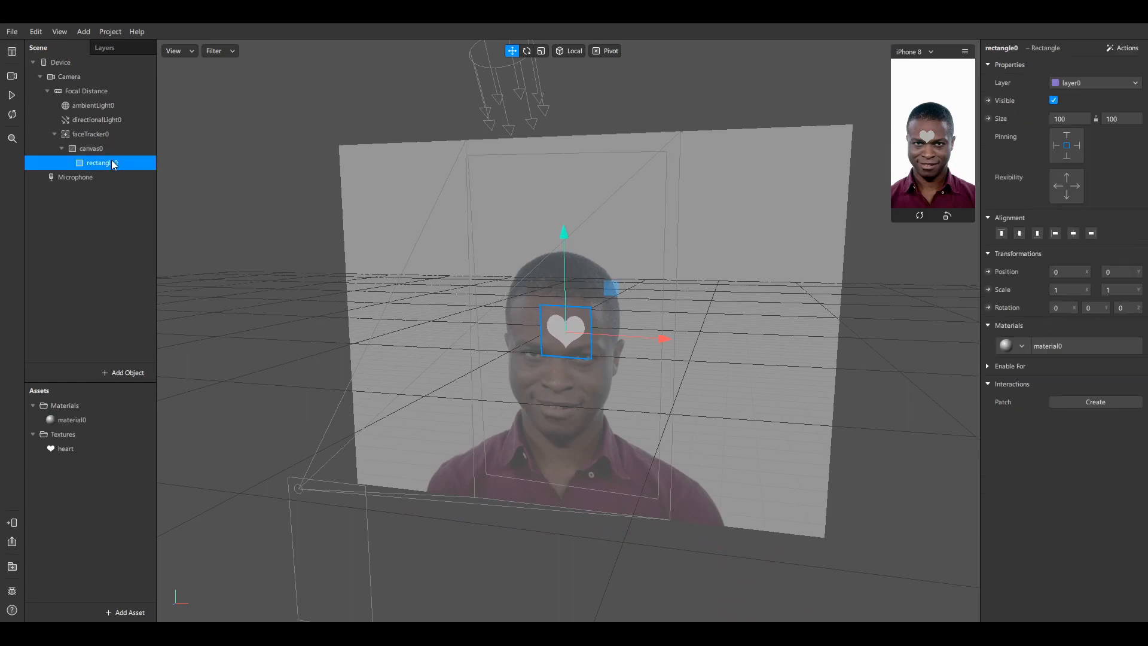
right_click_drag(609, 295, 525, 342)
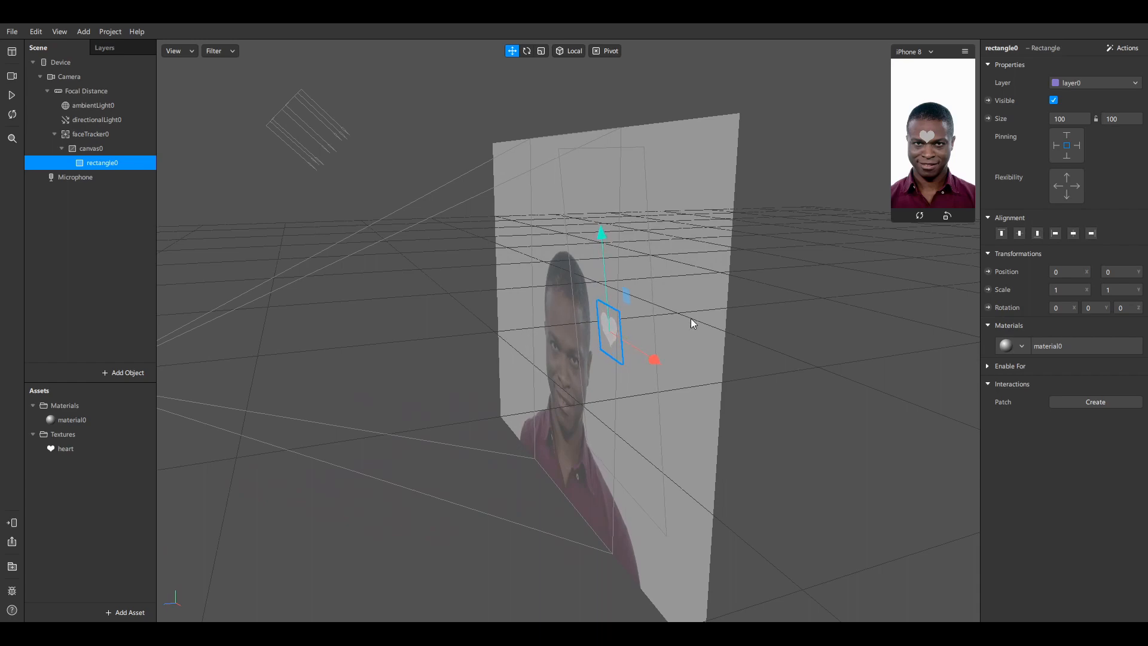
right_click_drag(691, 323, 733, 307)
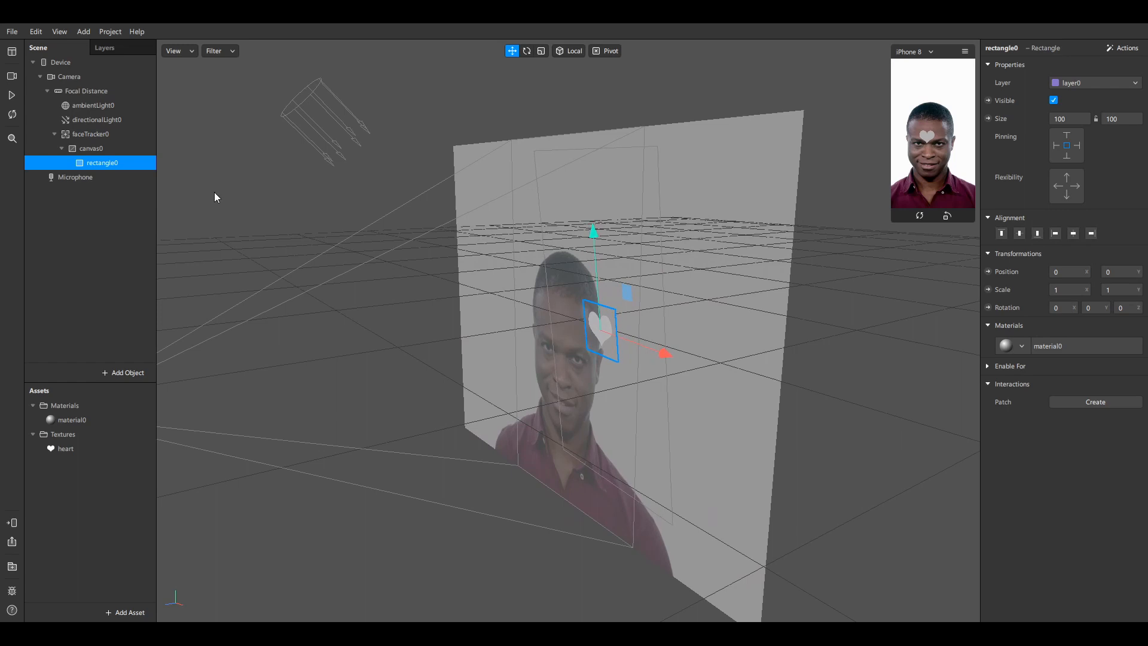
left_click(96, 133)
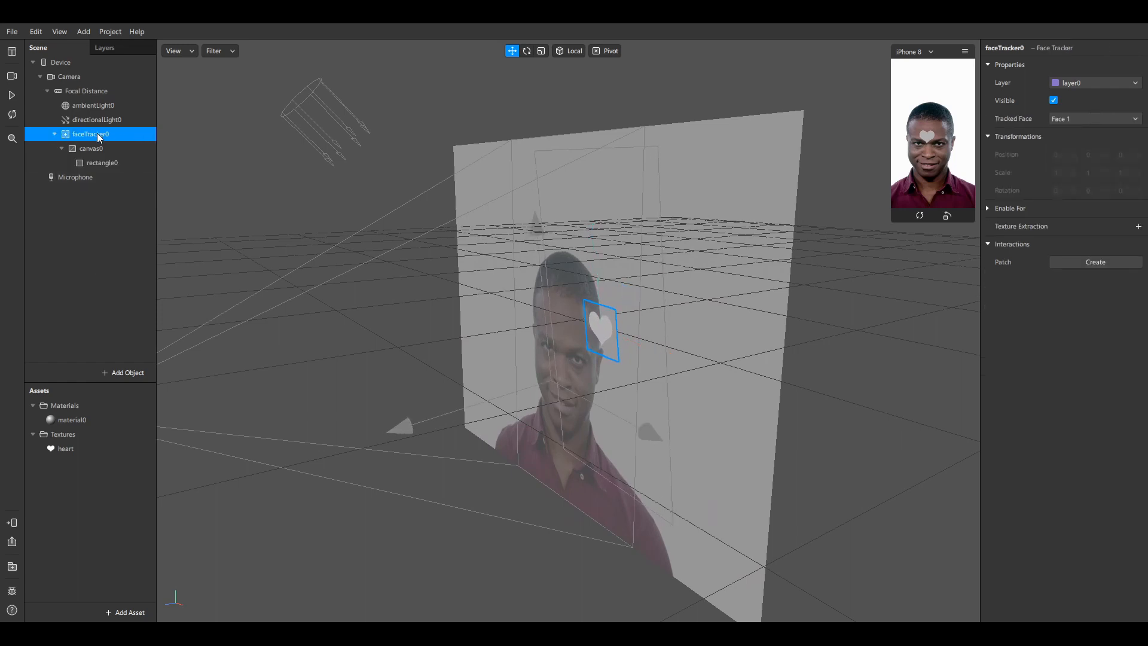
Add a Face Mesh to faceTracker0
right_click(98, 135)
mouse_move(131, 148)
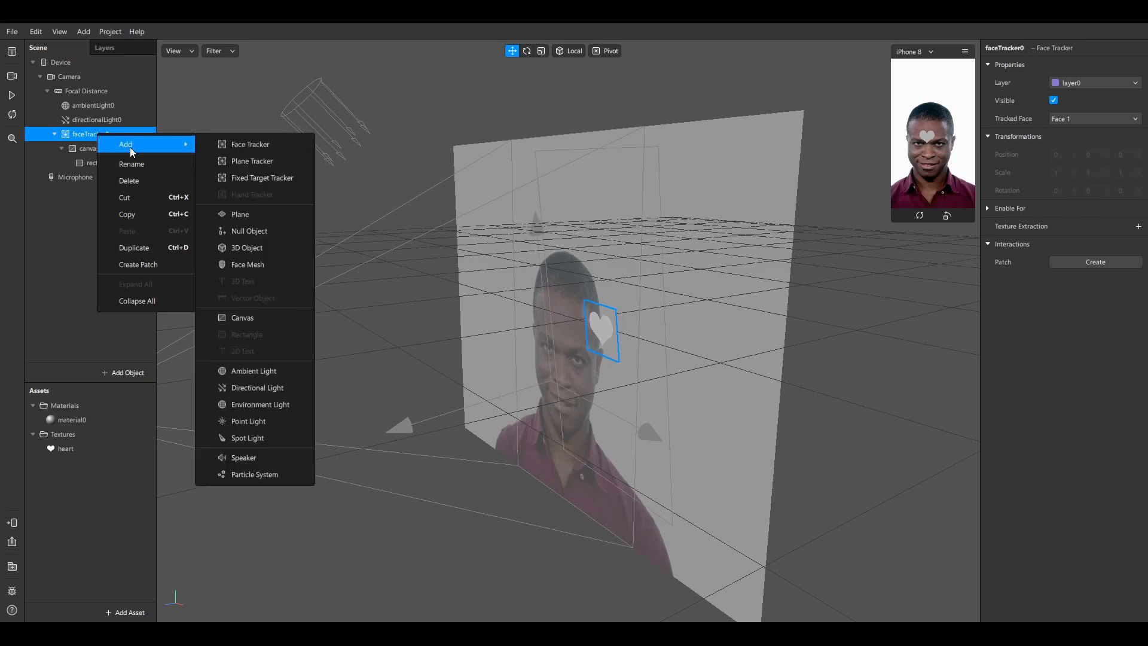
left_click(261, 265)
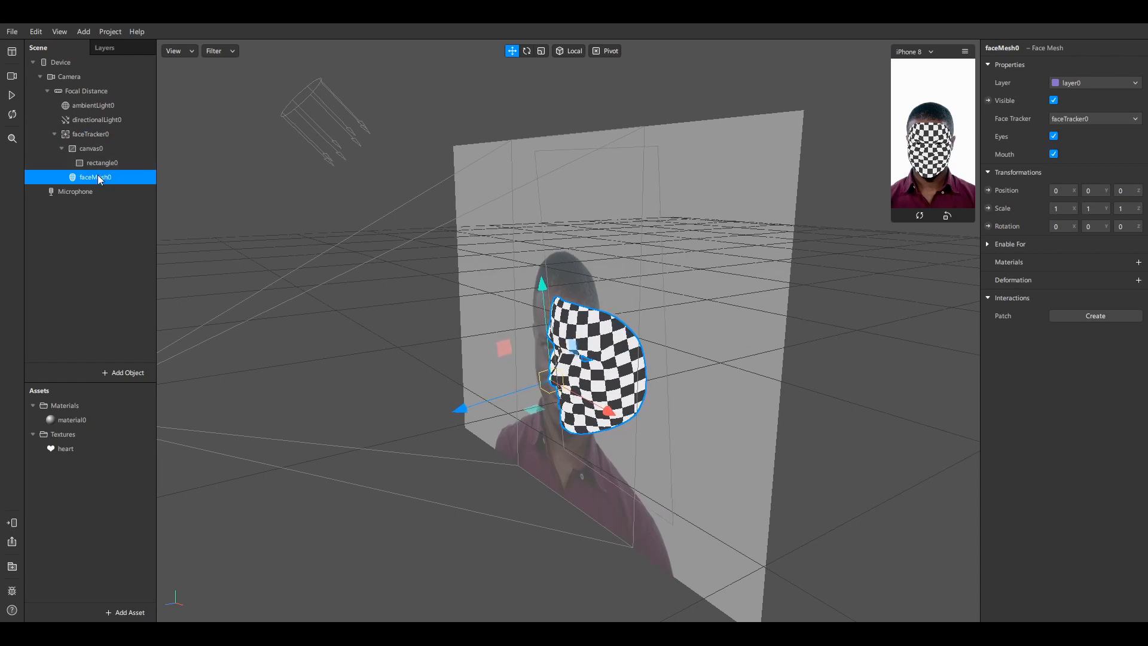
Push the heart canvas forward onto the face mesh and view it near-frontally
left_click(62, 149)
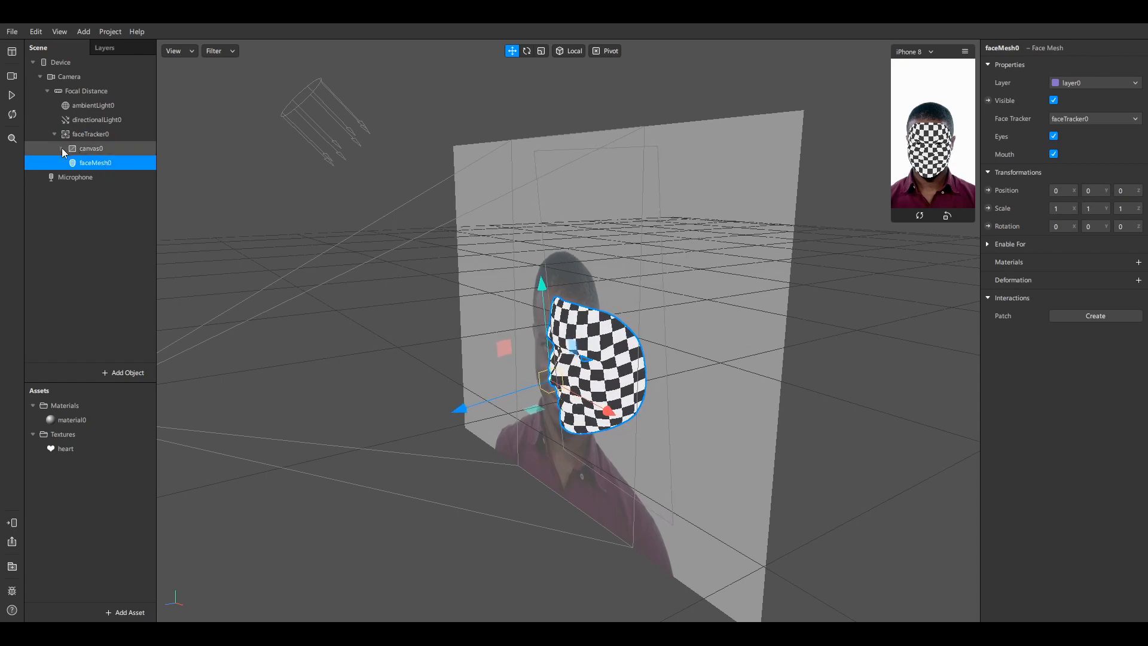
left_click(110, 147)
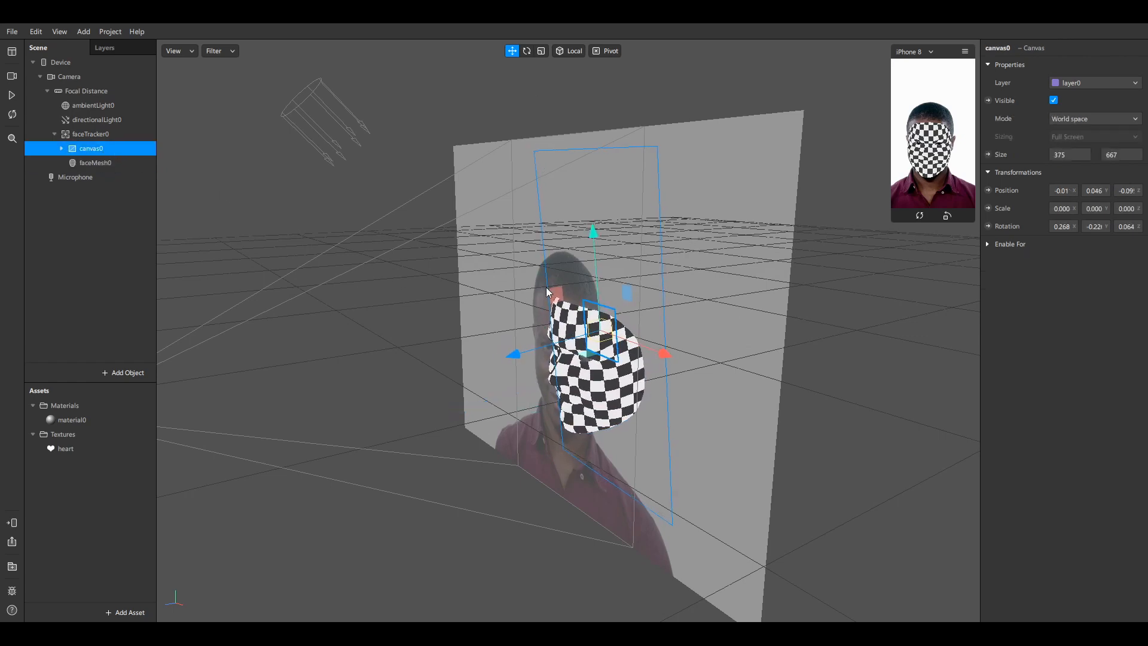
left_click_drag(531, 349, 458, 372)
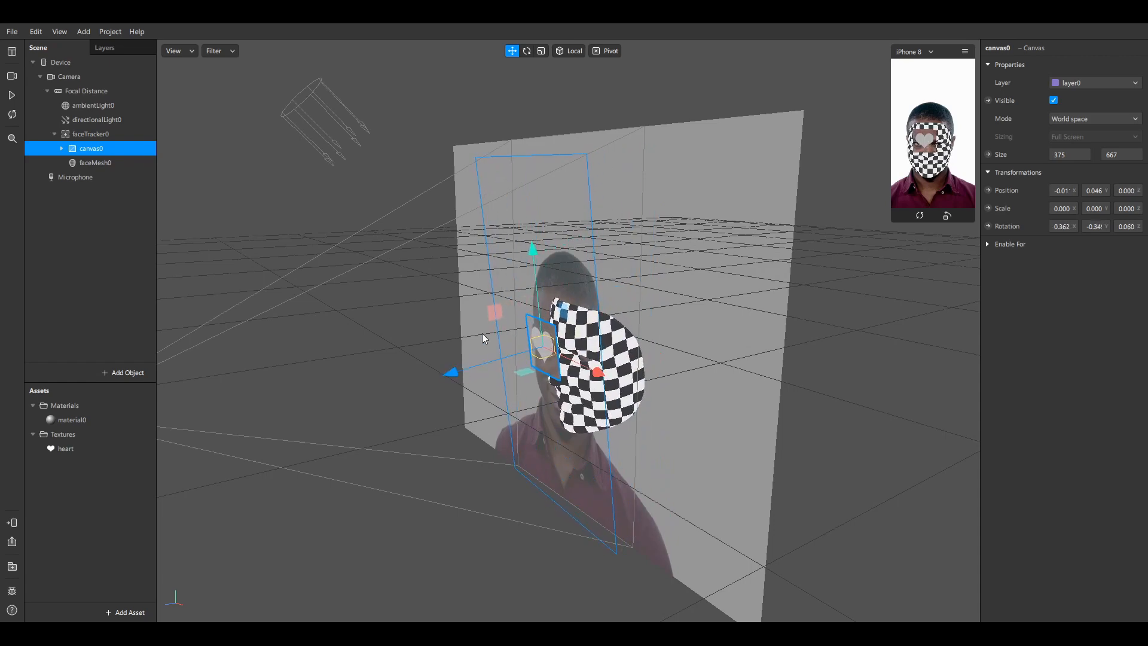
left_click_drag(430, 332, 551, 318, "alt")
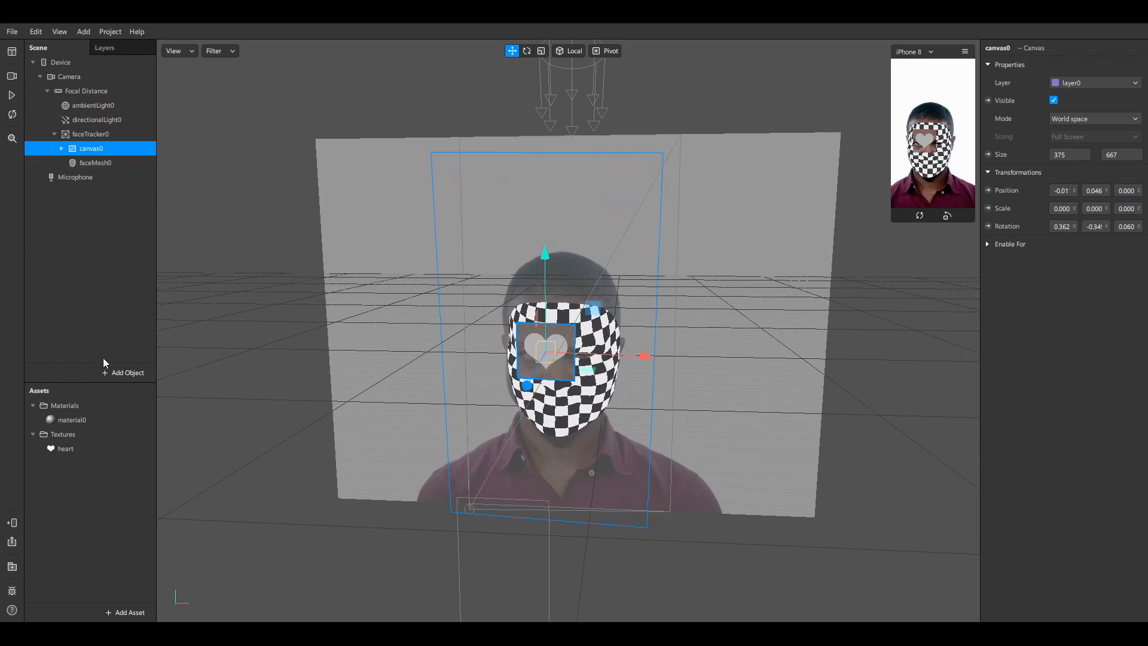
Turn on Alpha Test for material0 under Advanced Render Options, keeping cutoff 0
left_click(91, 420)
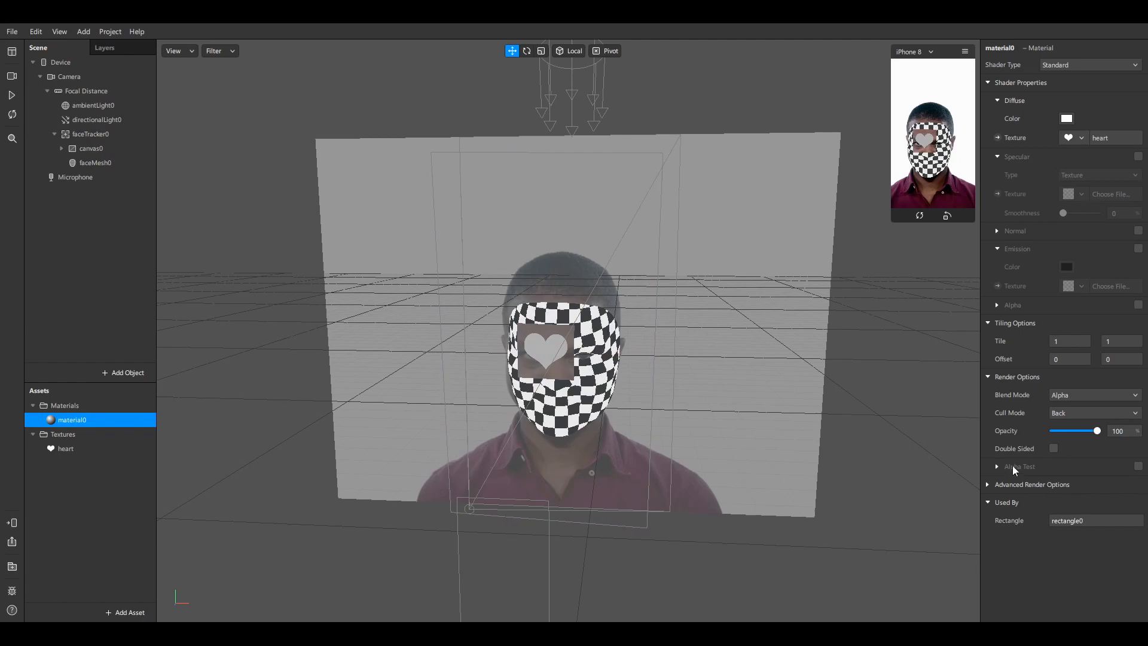
left_click(990, 484)
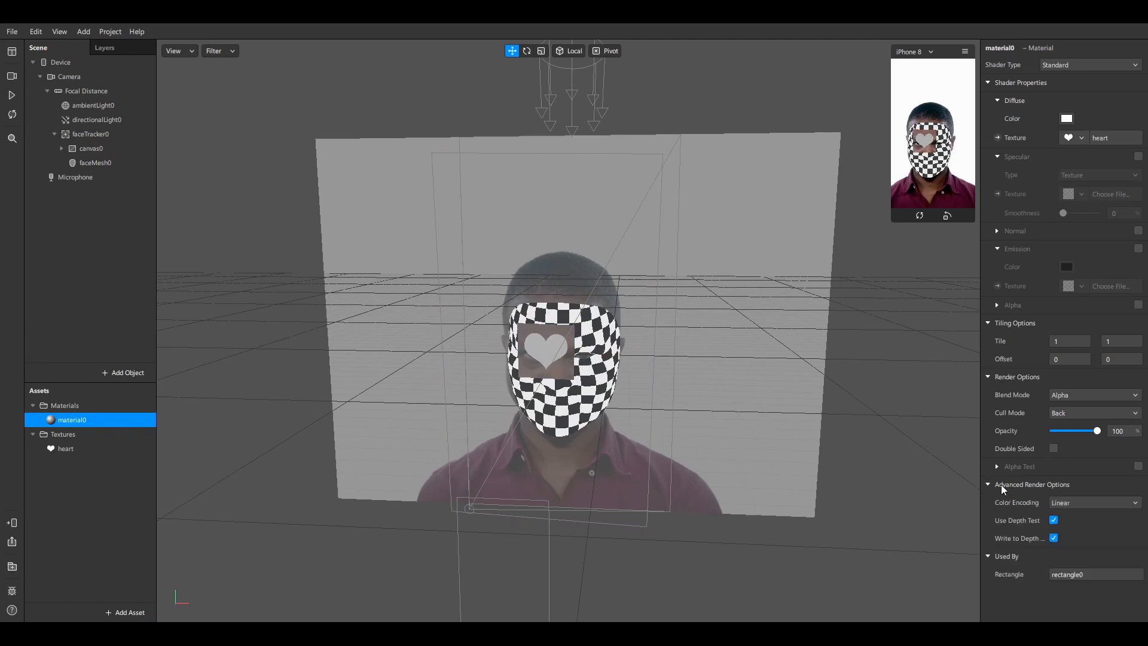
left_click(1138, 466)
scroll(628, 344, "up", 2)
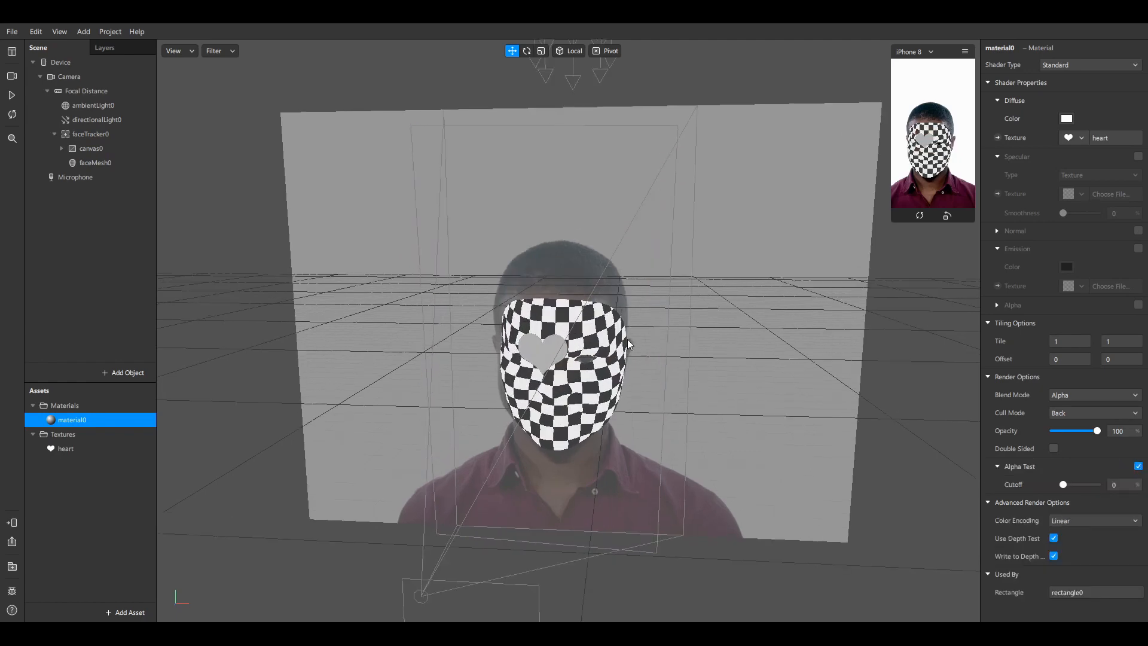
mouse_move(628, 344)
left_mouse_down("alt")
mouse_move(538, 355)
mouse_move(579, 365)
mouse_move(623, 344)
left_mouse_up("alt")
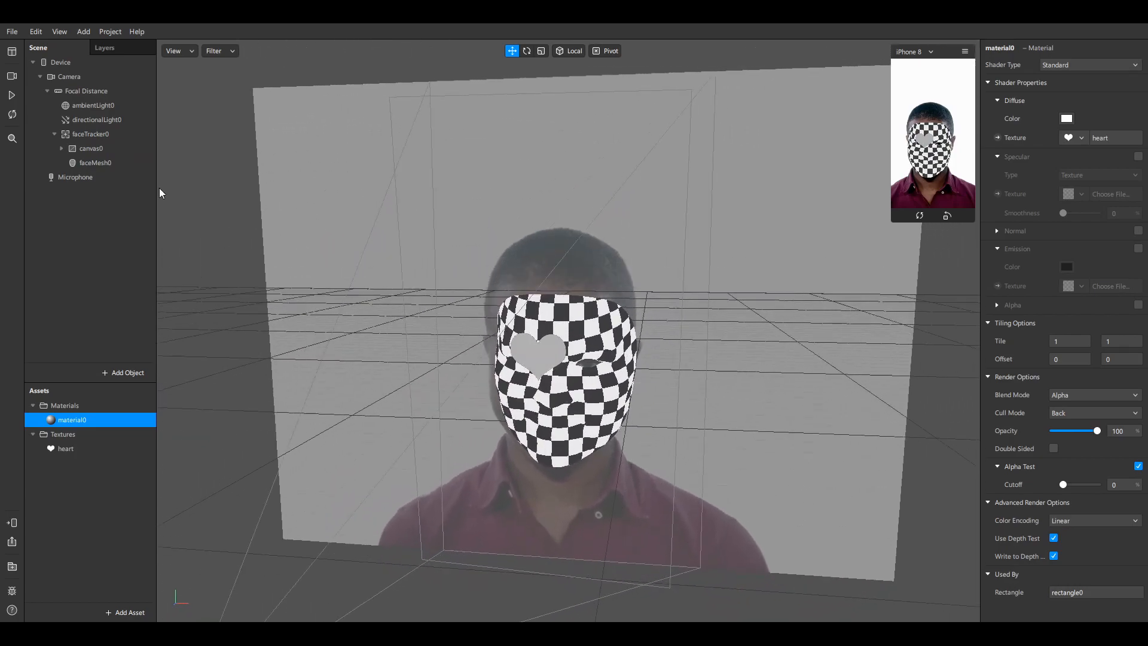
Move canvas0 along X, Y and Z so the heart sits on the nose
left_click(91, 149)
left_click_drag(462, 281, 503, 293, "alt")
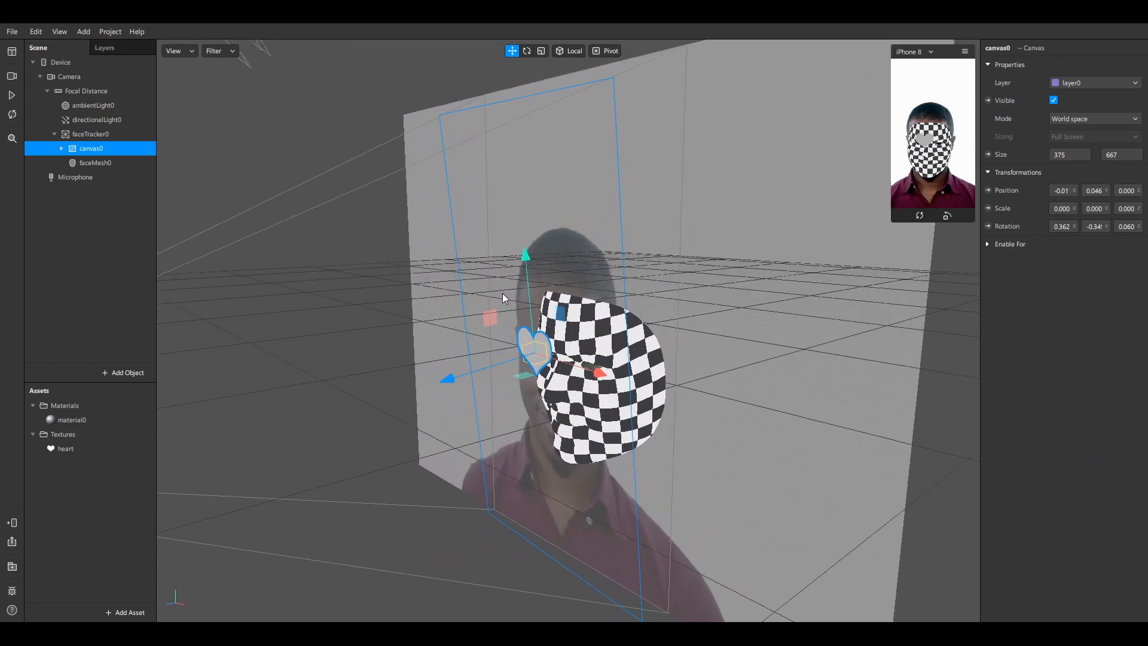
left_click_drag(599, 371, 627, 378)
left_click_drag(619, 303, 751, 260, "alt")
left_click_drag(652, 354, 632, 363)
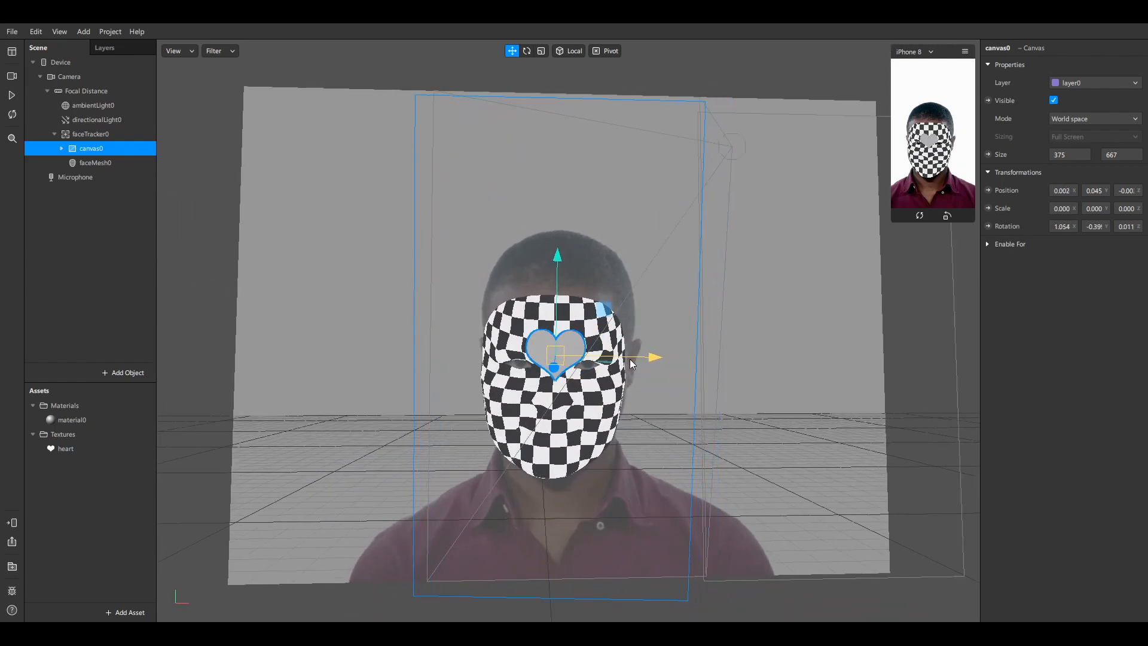
left_click_drag(557, 274, 556, 321)
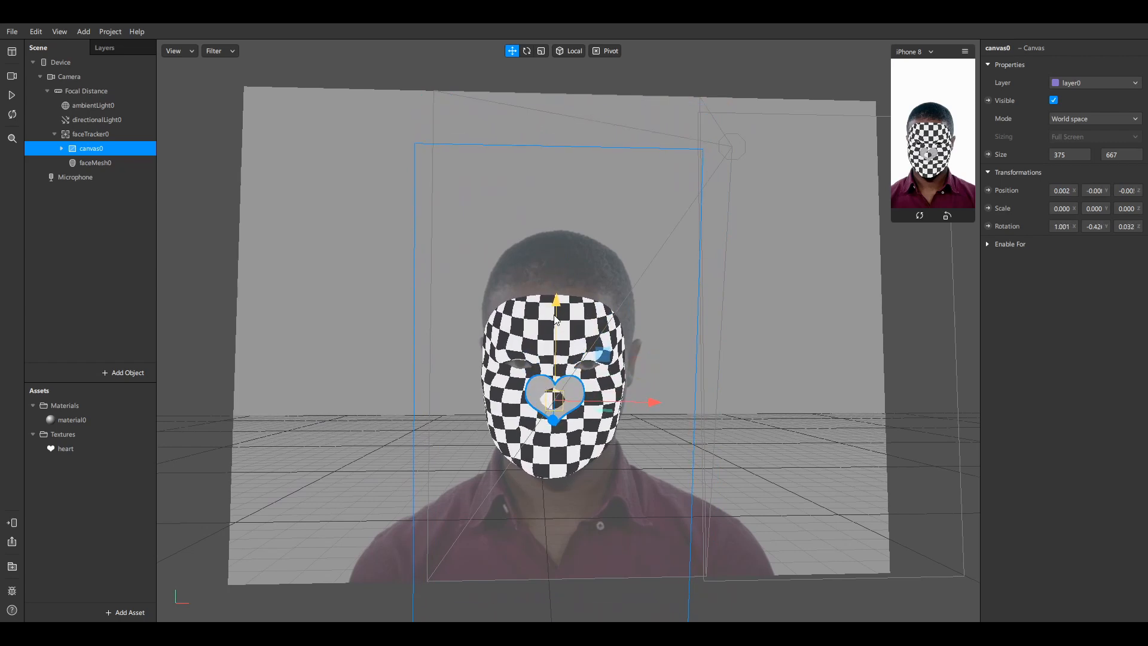
right_click_drag(507, 342, 548, 349)
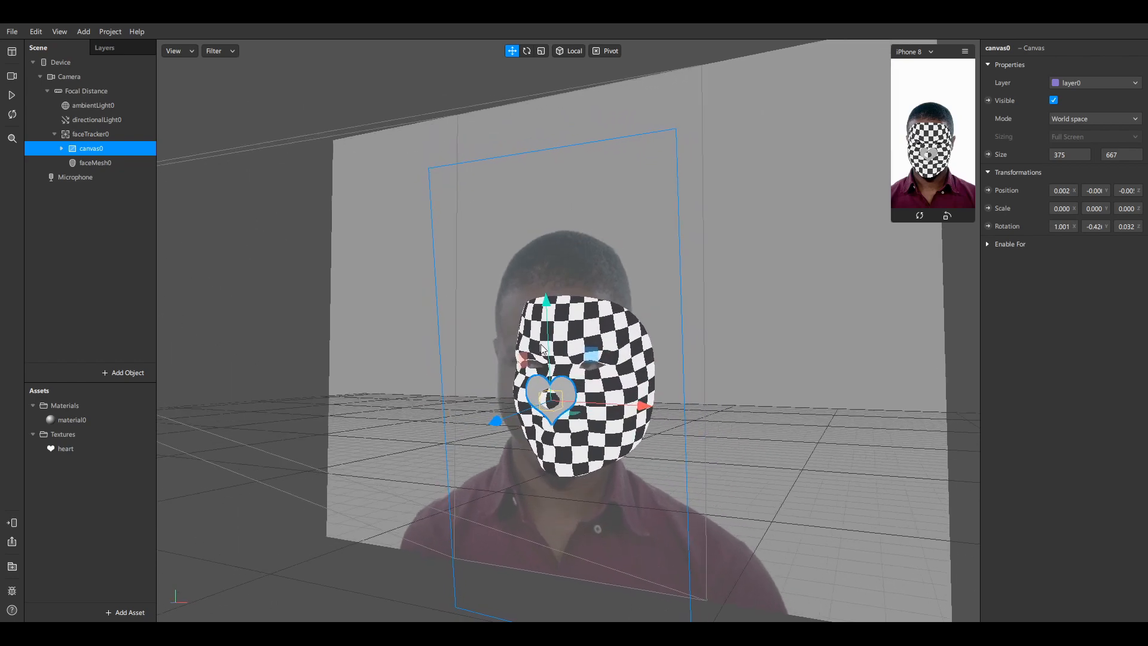
left_click_drag(508, 420, 499, 420)
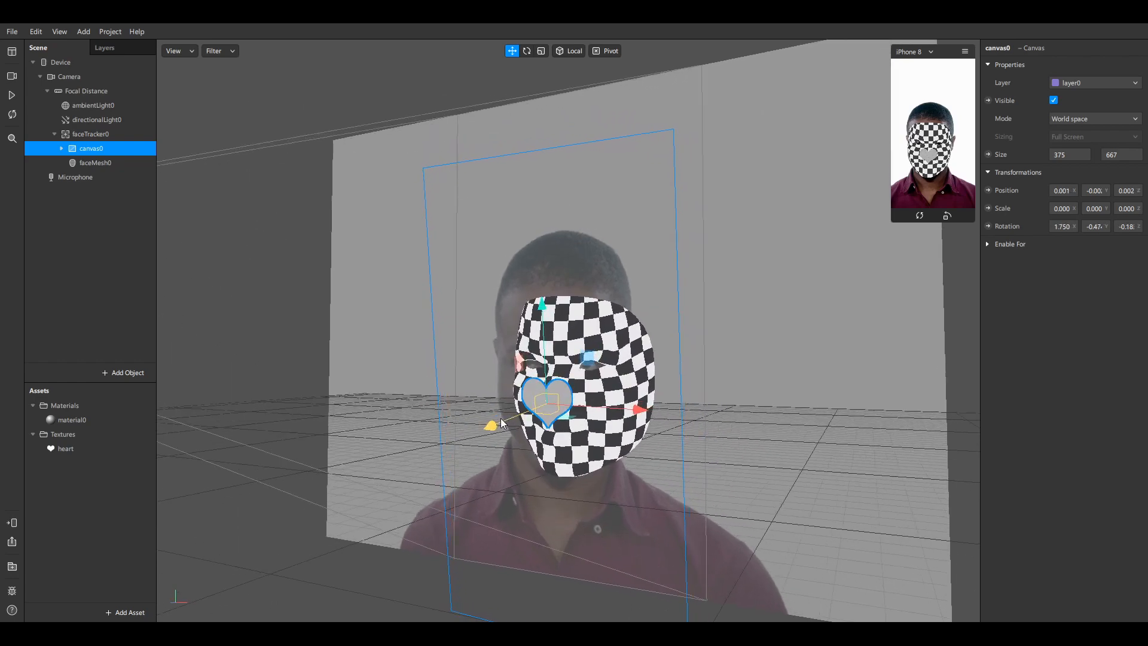
right_click_drag(612, 315, 654, 309)
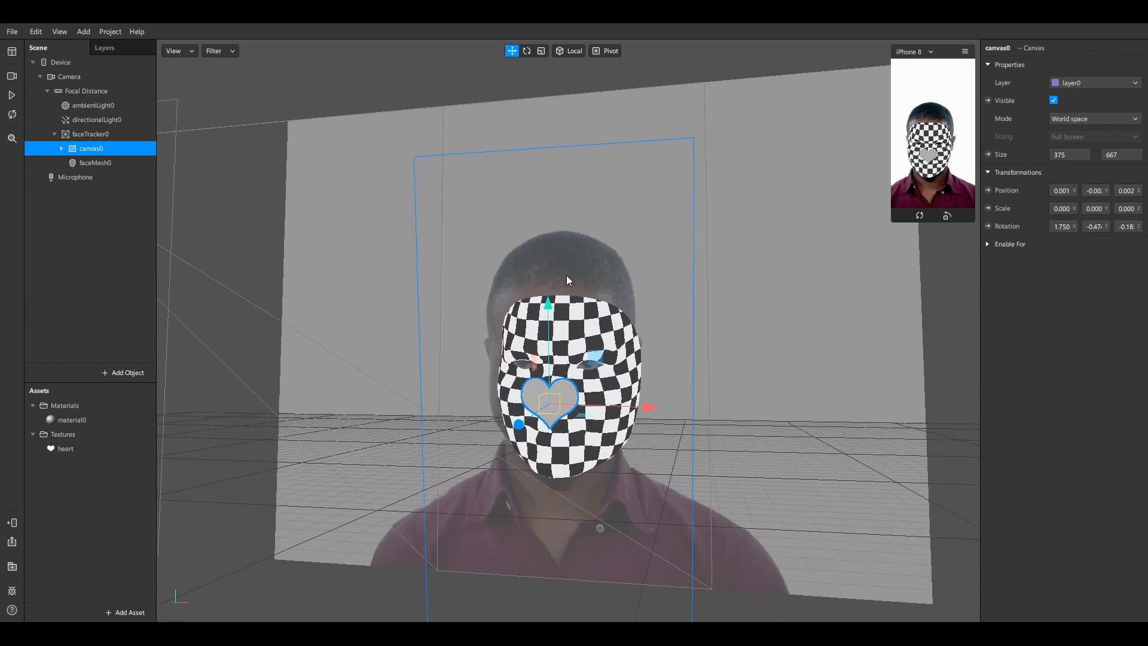
mouse_move(575, 405)
left_mouse_down()
mouse_move(619, 407)
mouse_move(573, 405)
left_mouse_up()
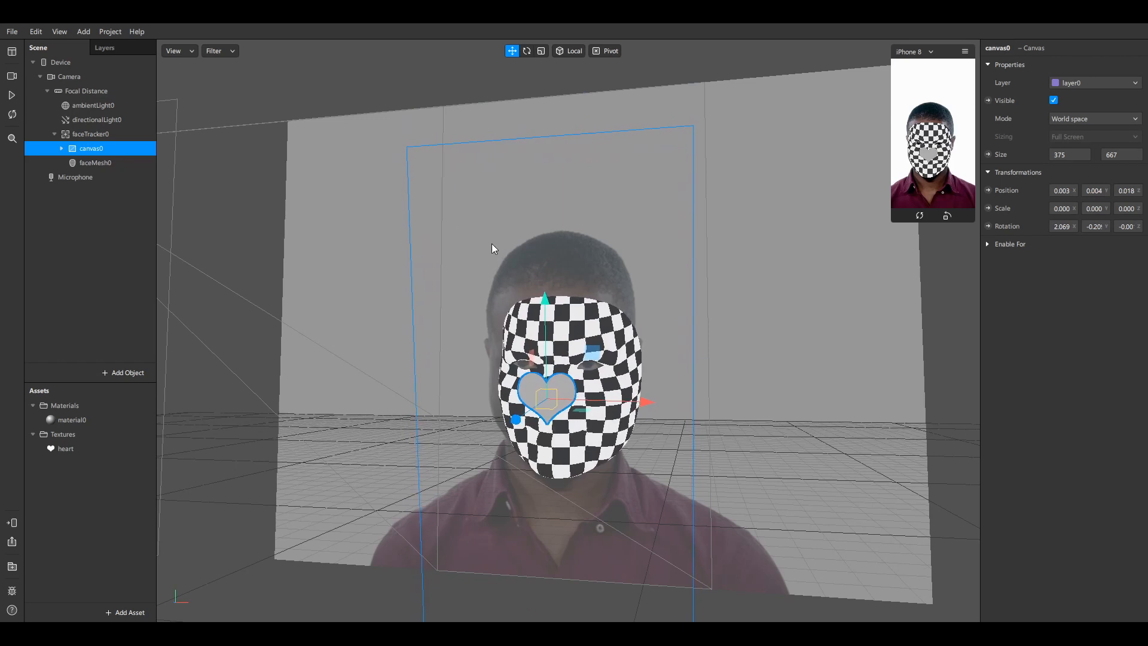
Scale canvas0 down so the heart fits the nose
left_click(540, 51)
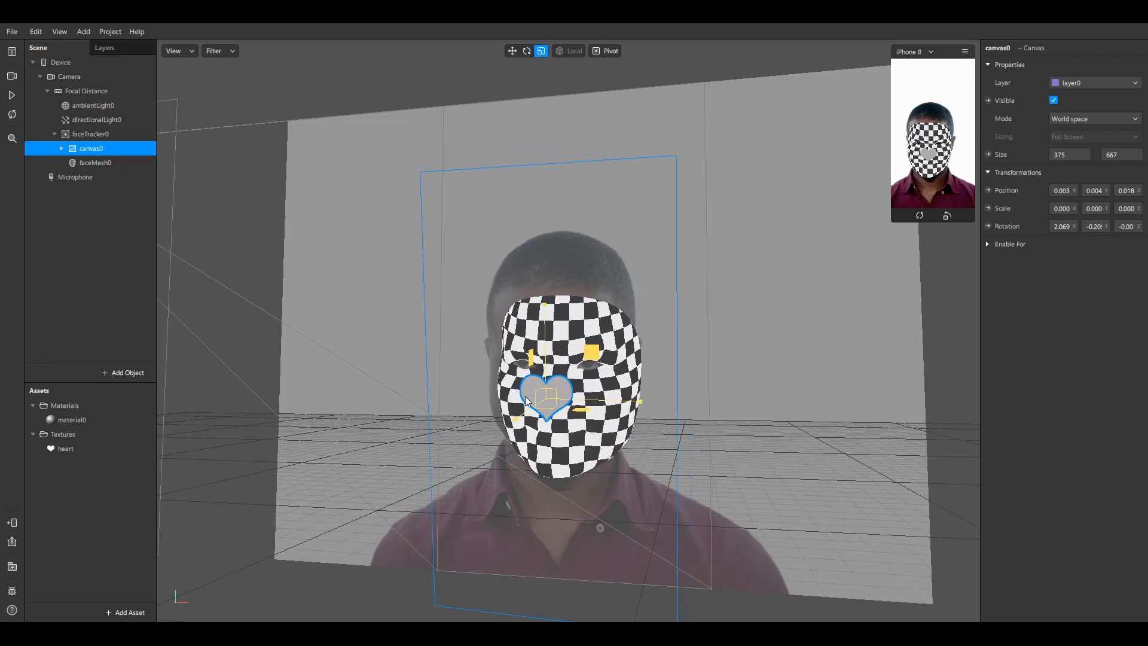
left_click_drag(525, 397, 467, 396)
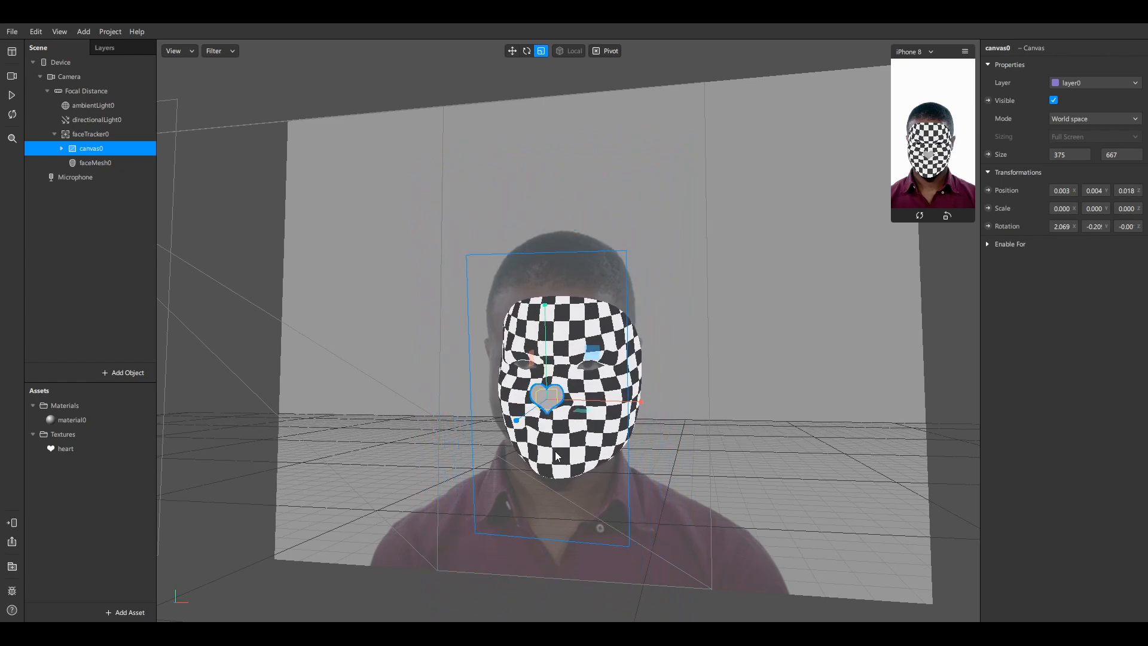
scroll(597, 465, "down", 1)
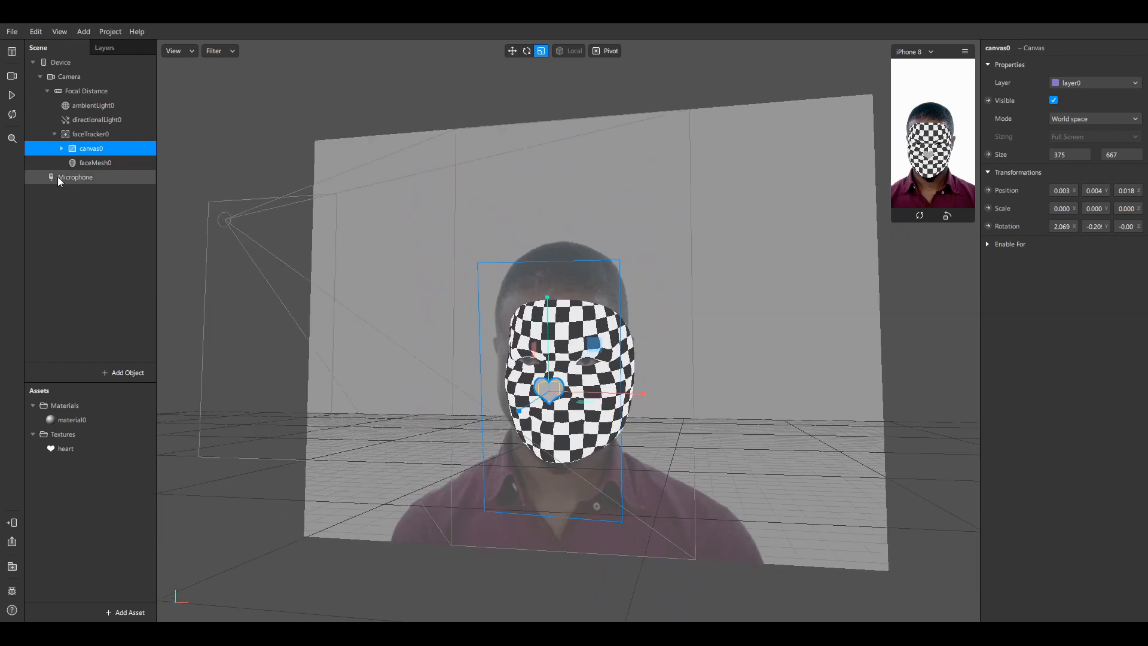
Hide faceMesh0, enlarge the simulator preview and play the camera video
left_click(96, 164)
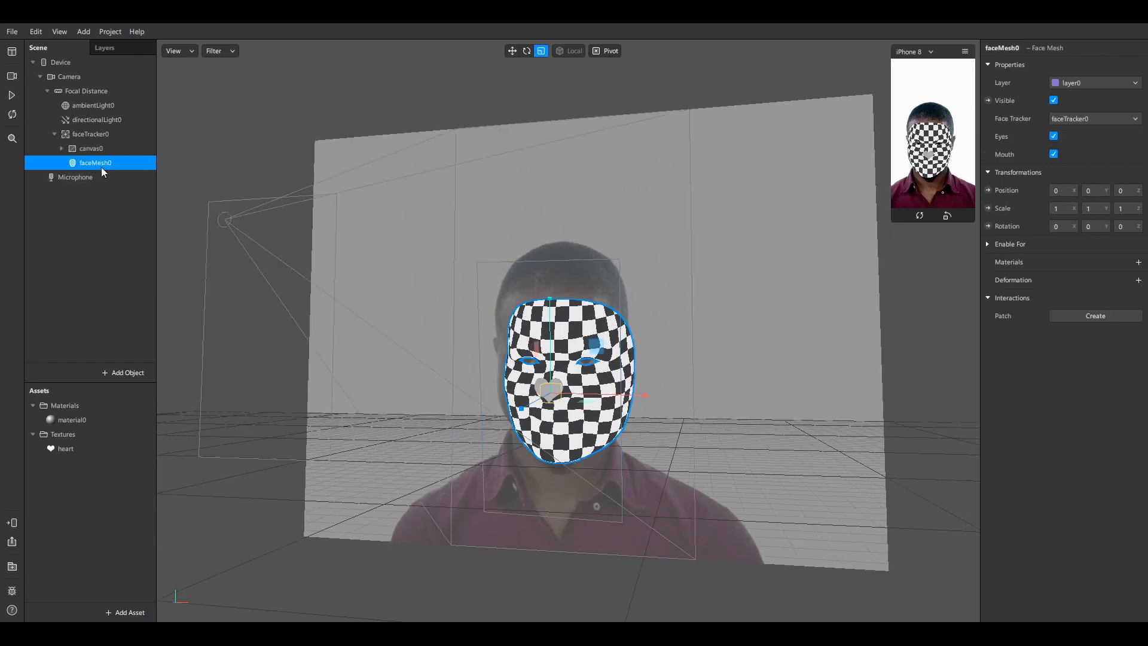
left_click(1054, 101)
left_click_drag(891, 222, 774, 432)
left_click(9, 98)
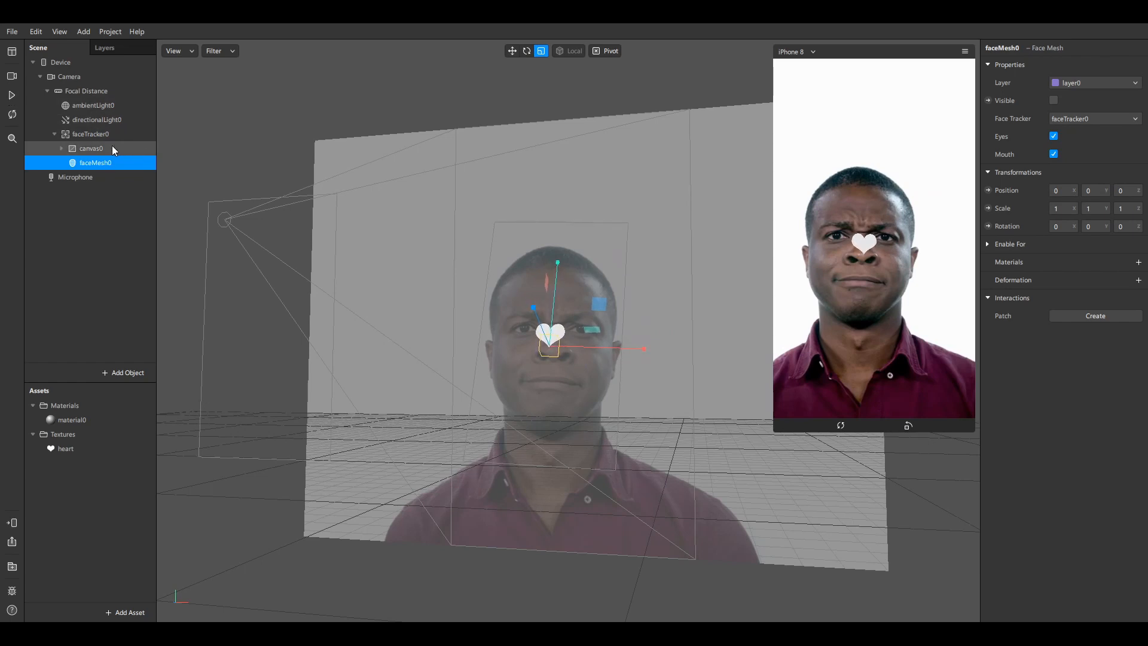
Undo an accidental face mesh move and lower canvas0 slightly onto the nose
left_click(512, 51)
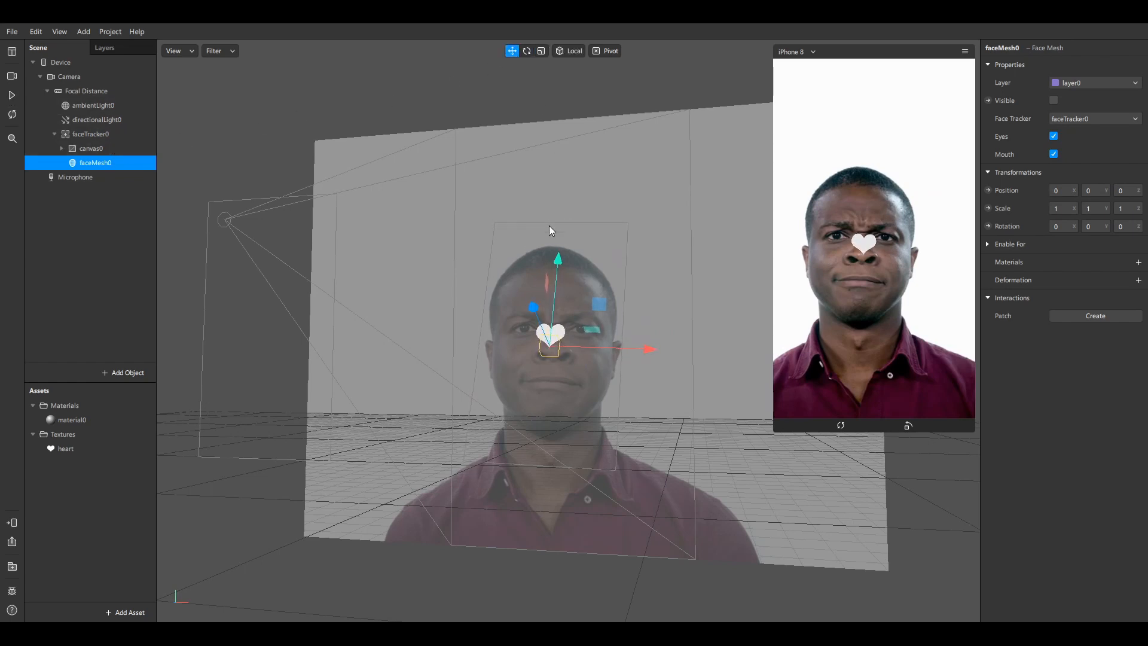
left_click(560, 263)
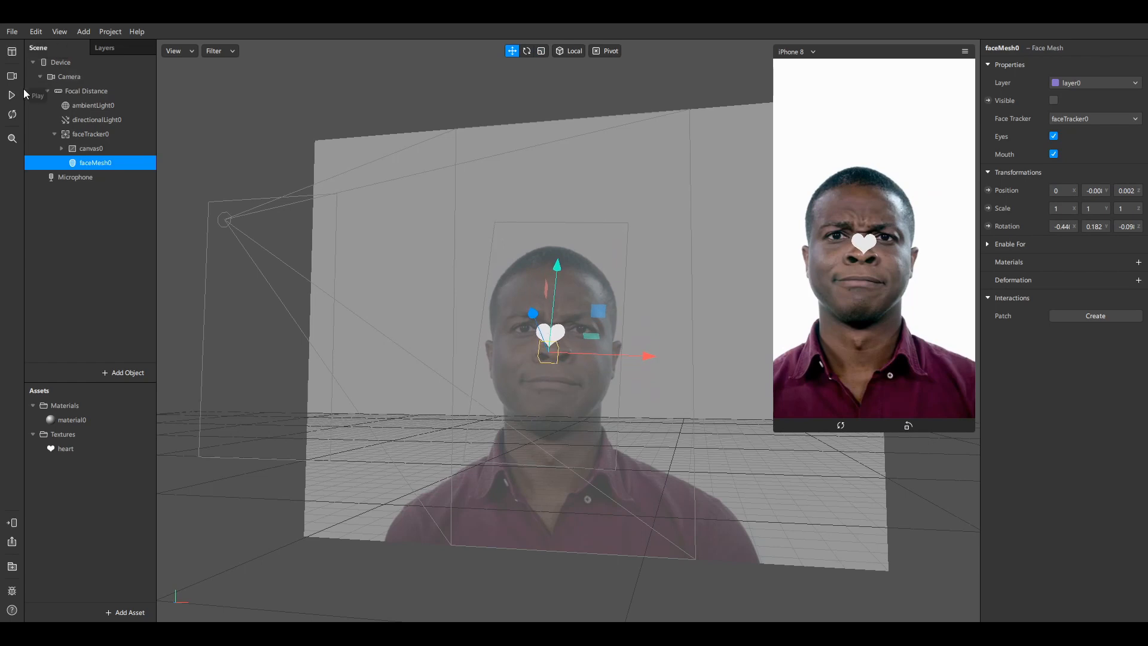
key("ctrl+z")
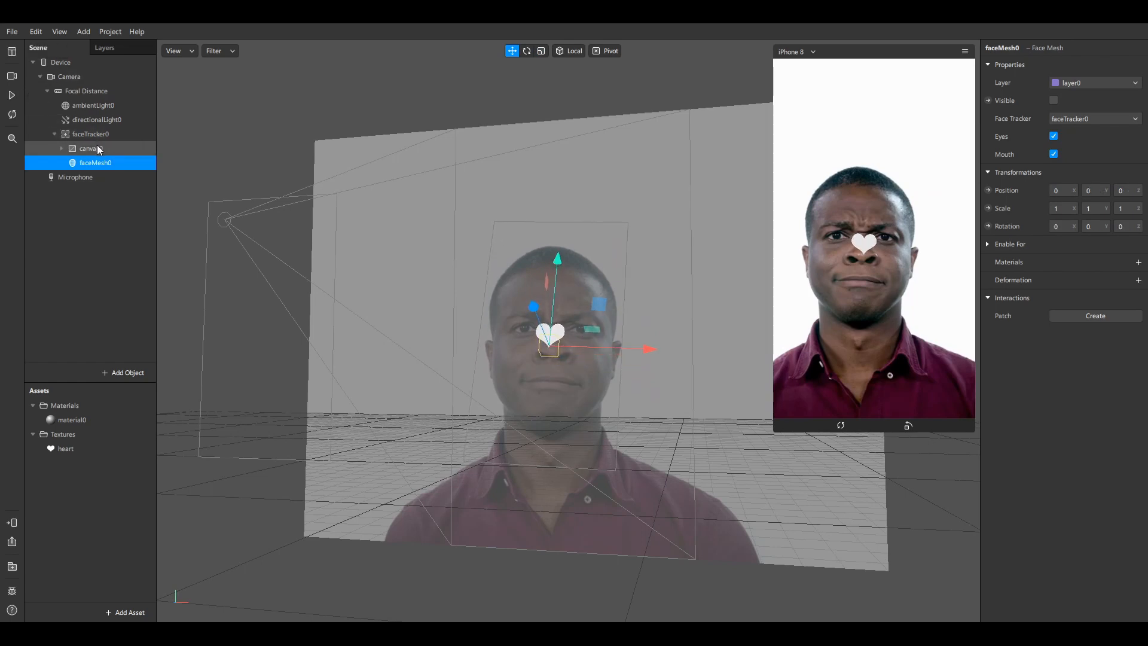
left_click(99, 149)
left_click_drag(559, 251, 557, 258)
left_click_drag(475, 217, 625, 230)
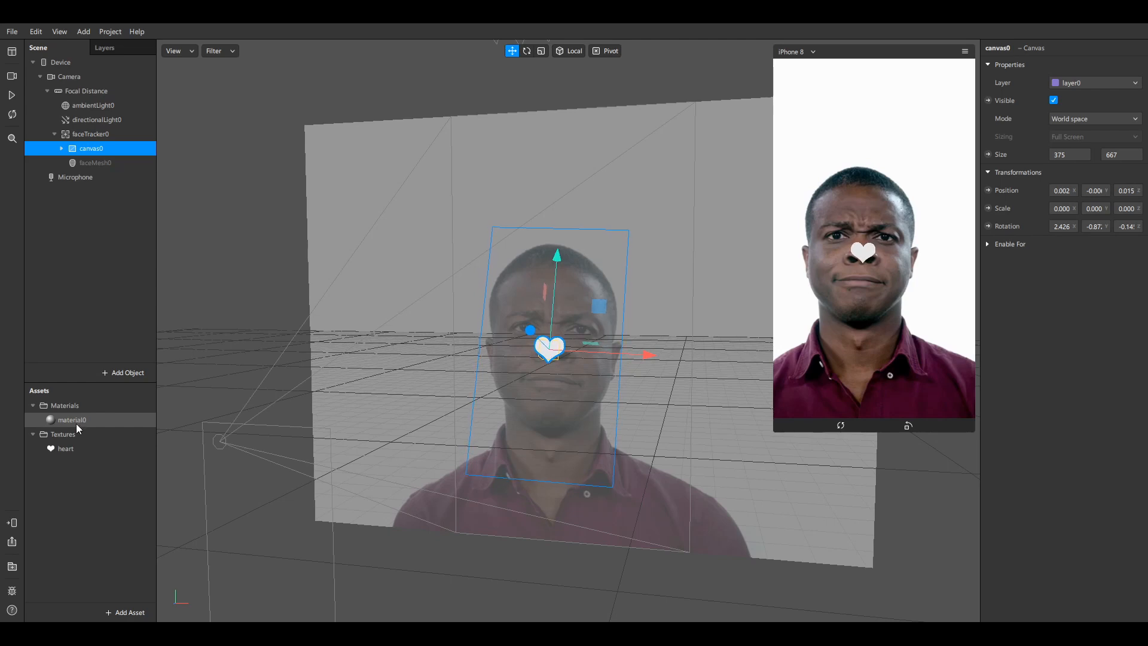
Expand canvas0, select rectangle0 and display its material0 settings
left_click(62, 148)
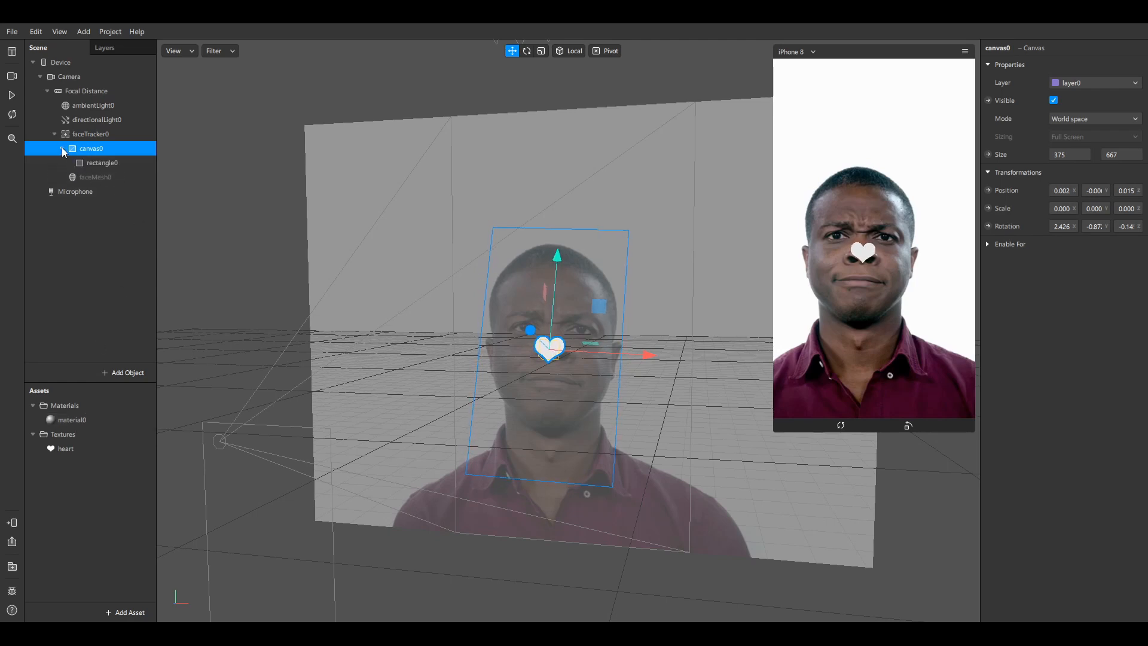
left_click(111, 163)
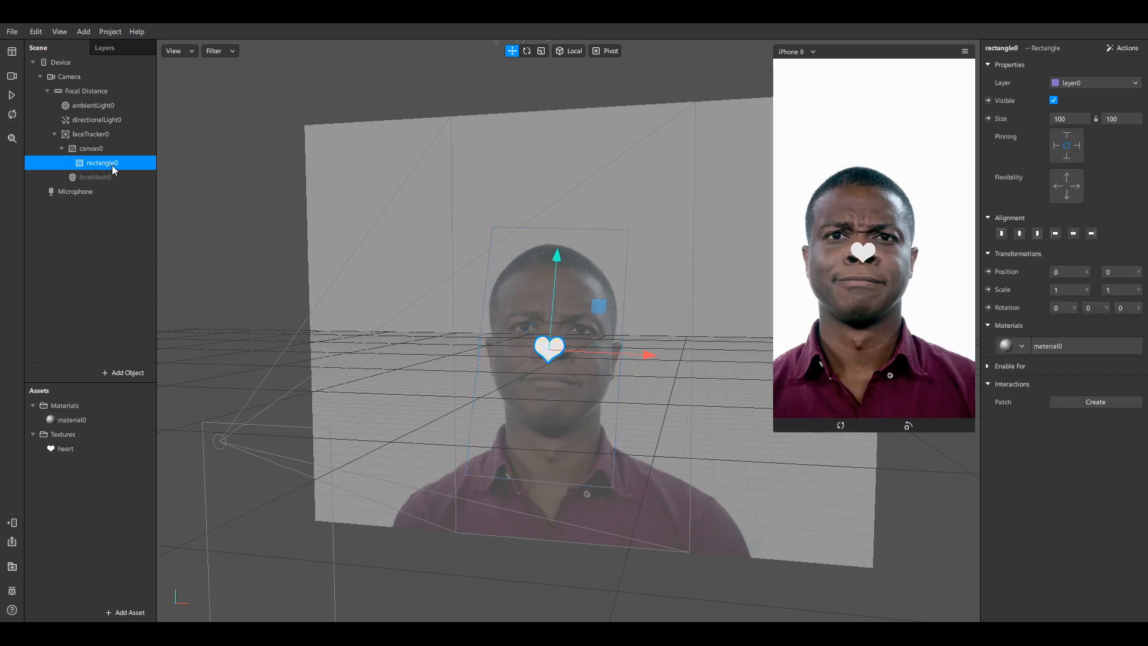
left_click(1073, 346)
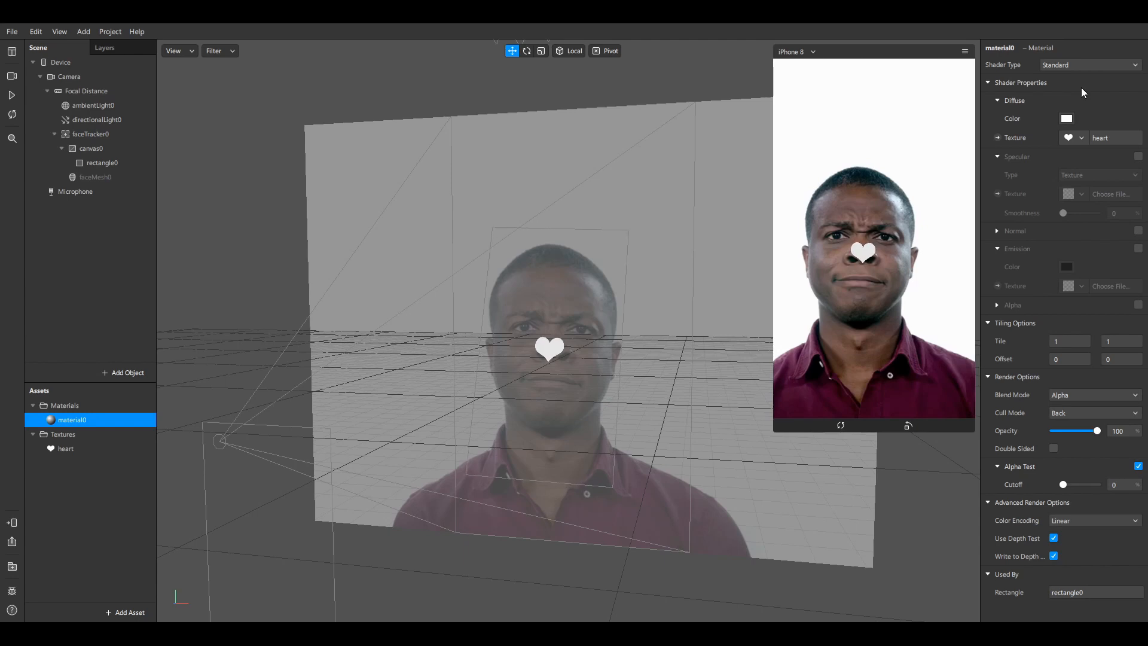
Switch material0 to the Flat shader and set its diffuse colour to red
left_click(1093, 66)
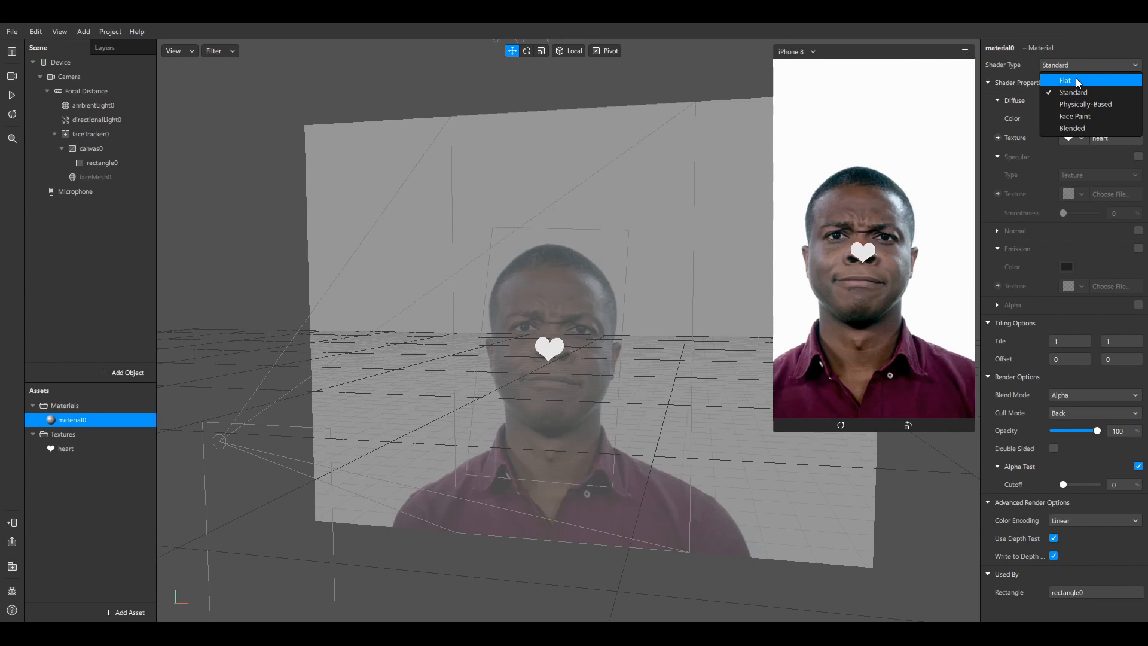
left_click(1075, 79)
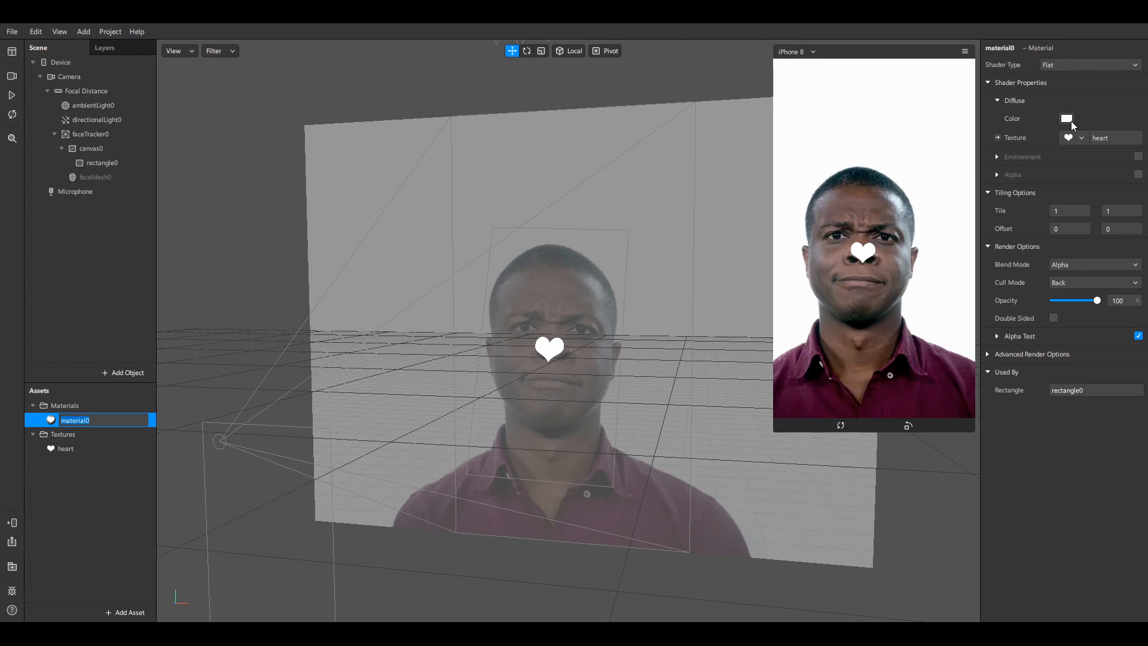
key("Return")
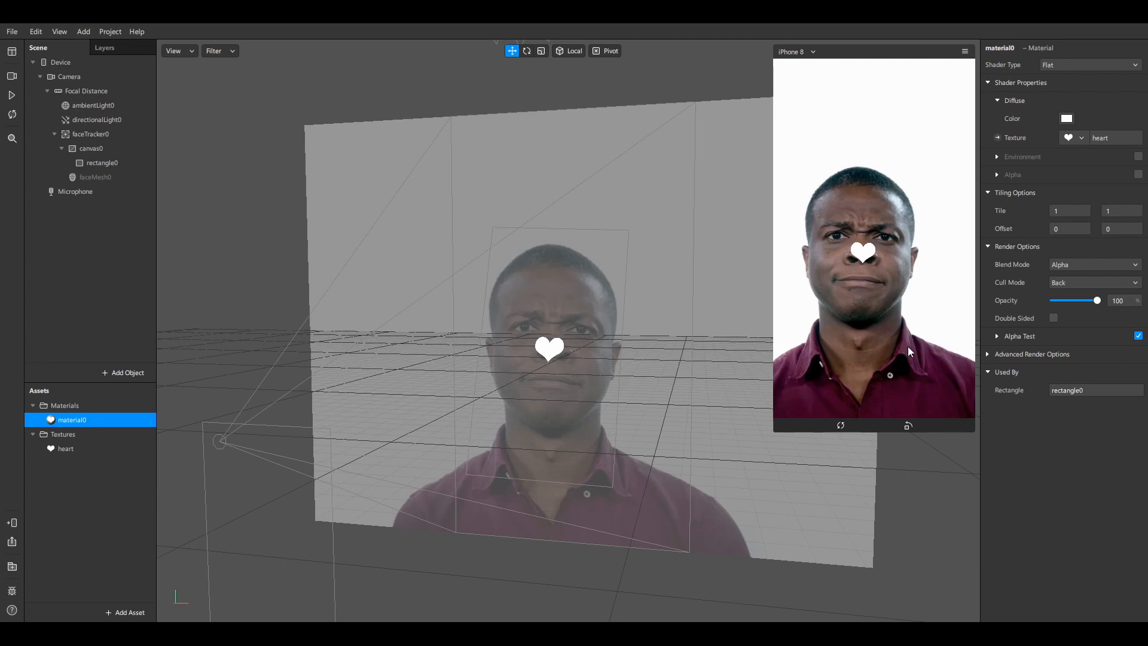
left_click_drag(908, 347, 939, 331)
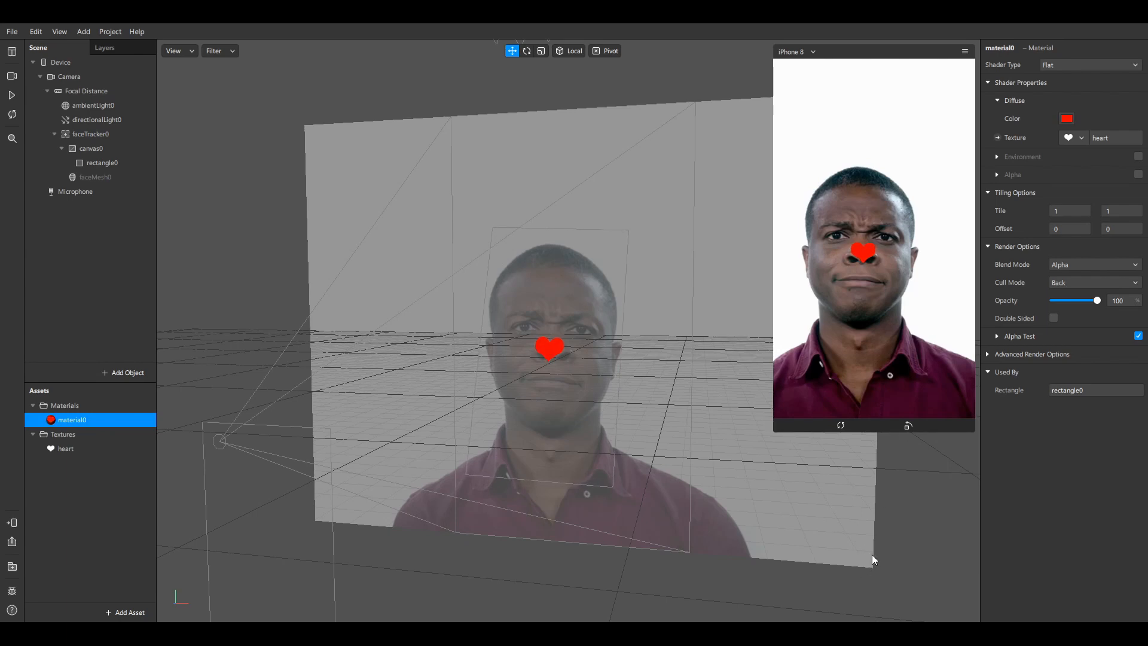
key("F2")
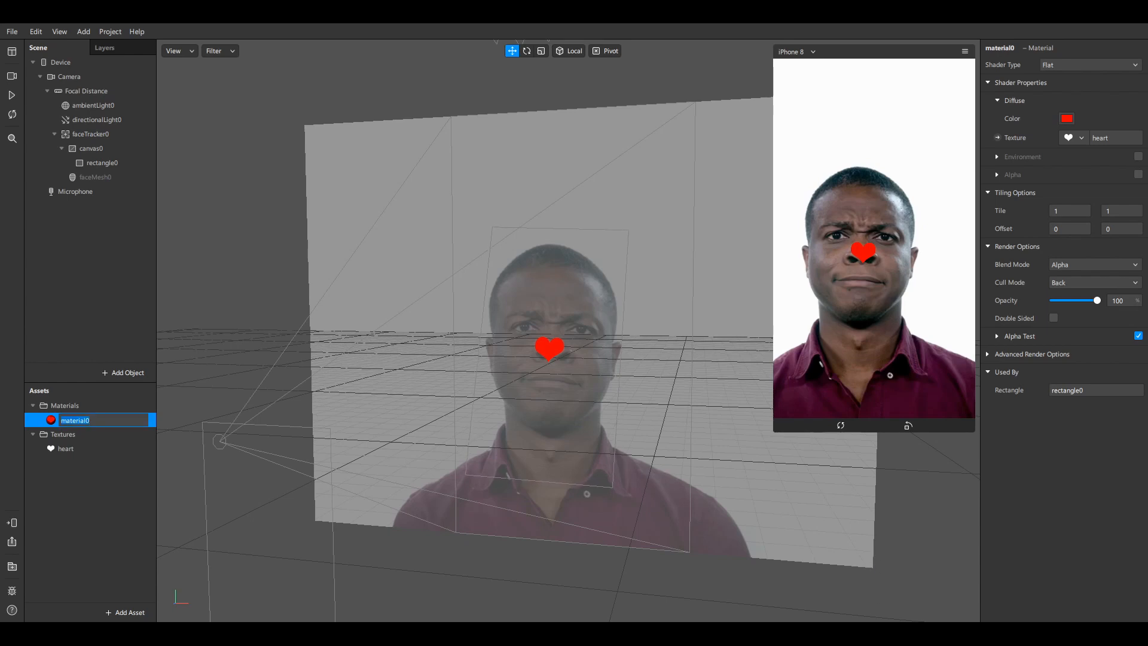
key("Return")
key("F2")
Play and pause the preview to check tracking, then collapse canvas0
left_click(9, 98)
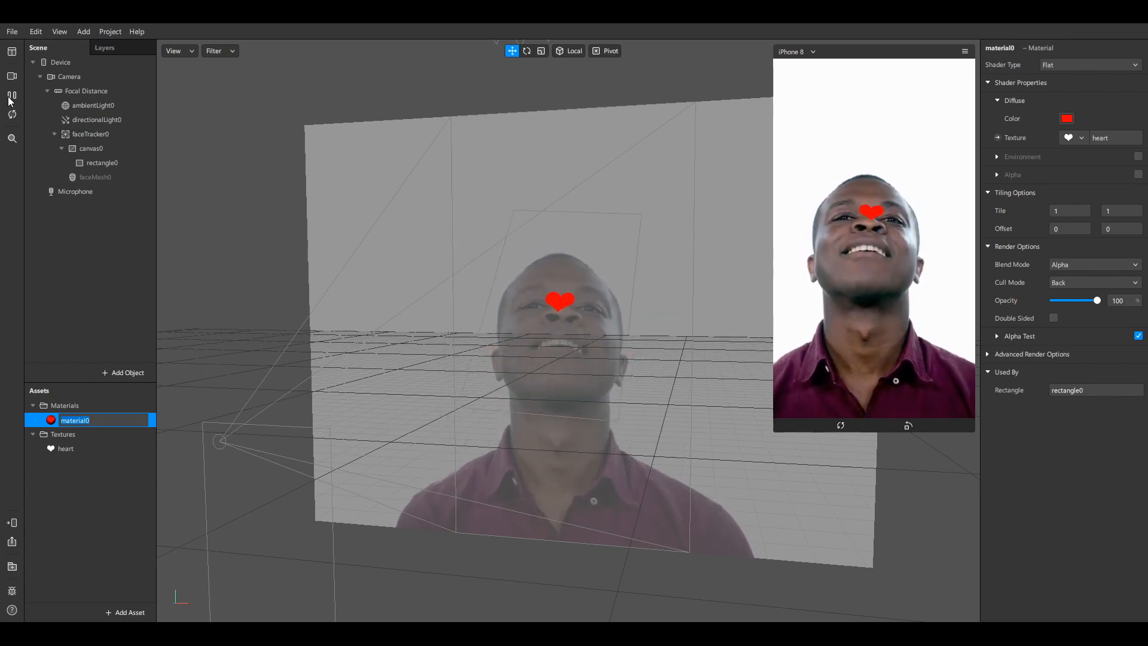
left_click(11, 97)
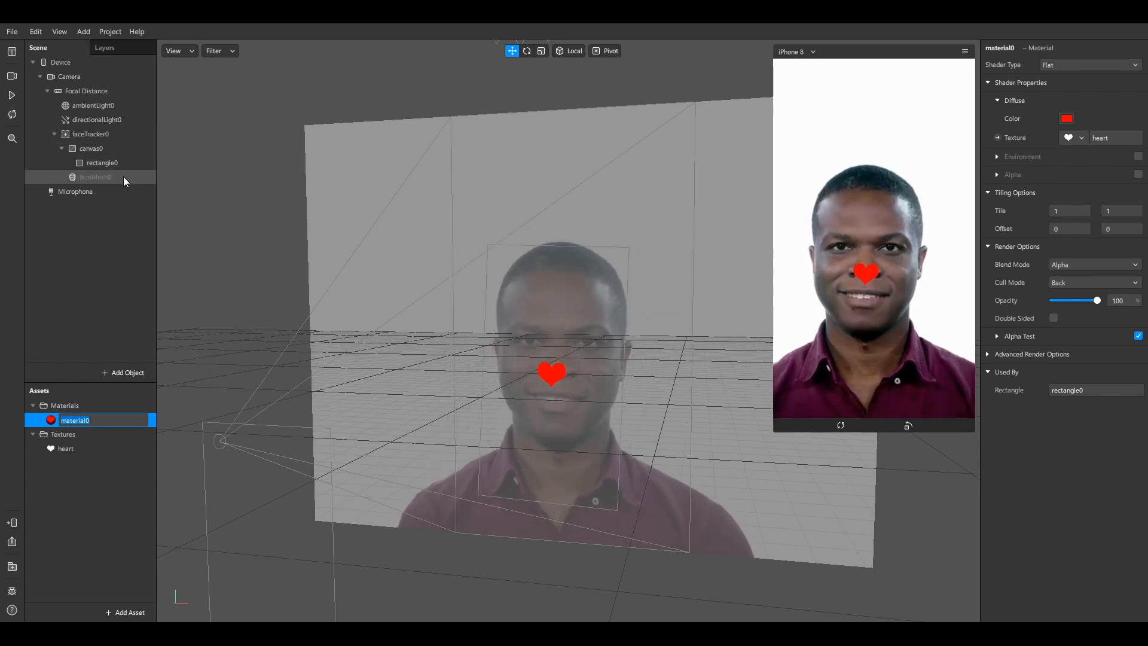
left_click(61, 148)
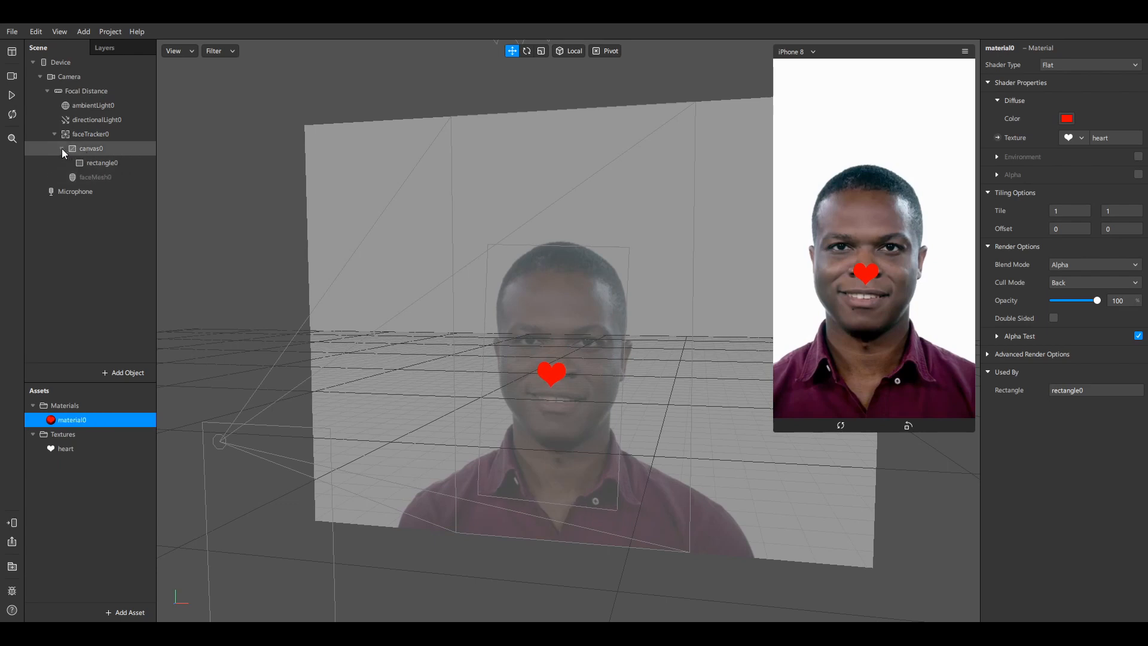
Rename the heart canvas canvas0 to 'heart_1'
double_click(99, 150)
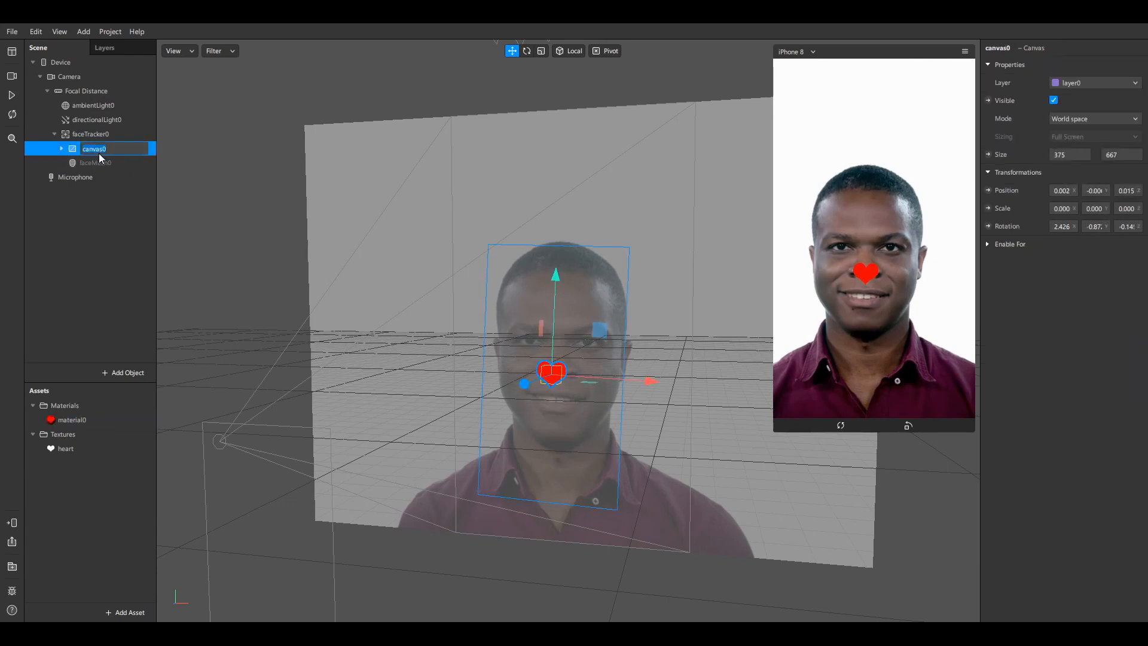
type("heart_1")
key("Return")
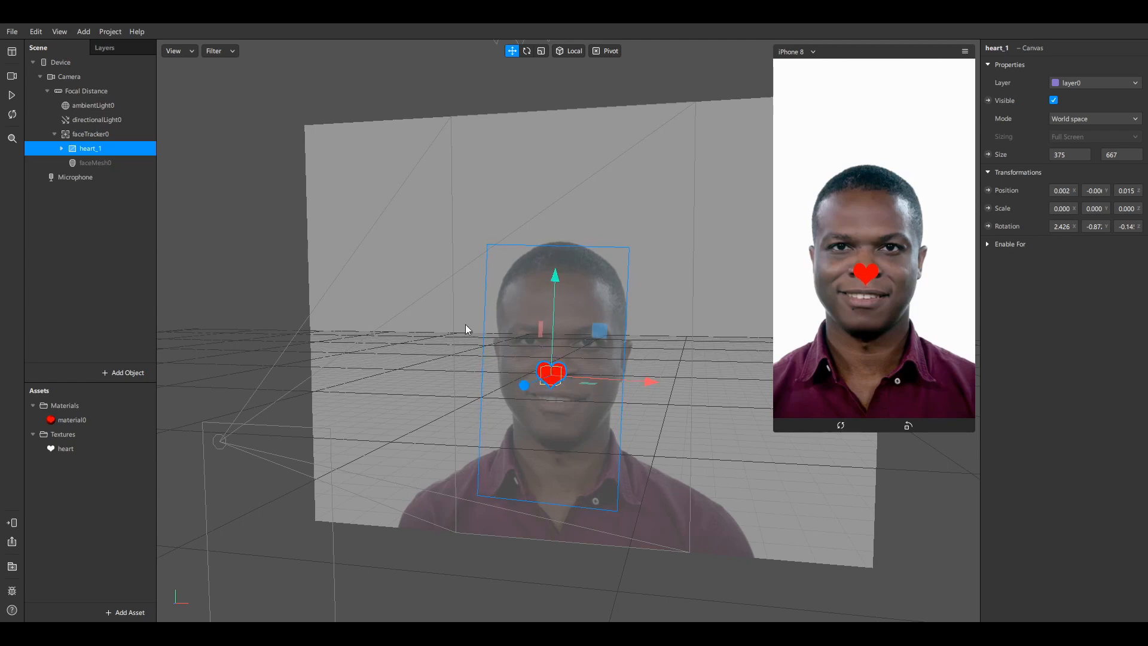
Duplicate heart_1 into heart_2, then select rectangle0 inside heart_1
right_click(104, 148)
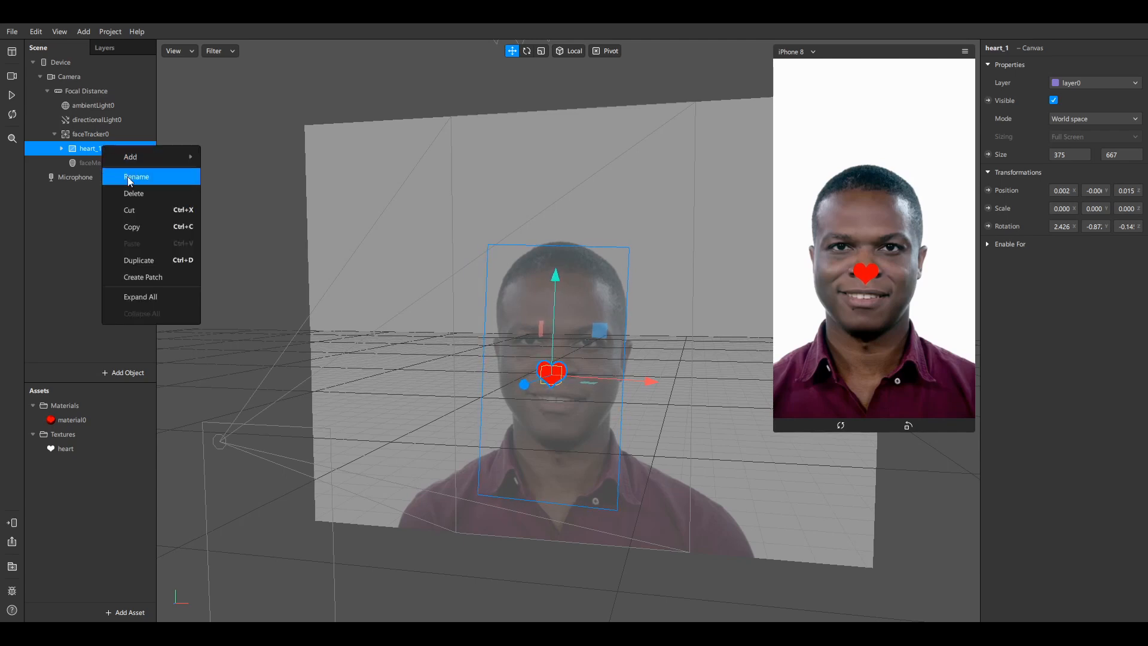
left_click(158, 261)
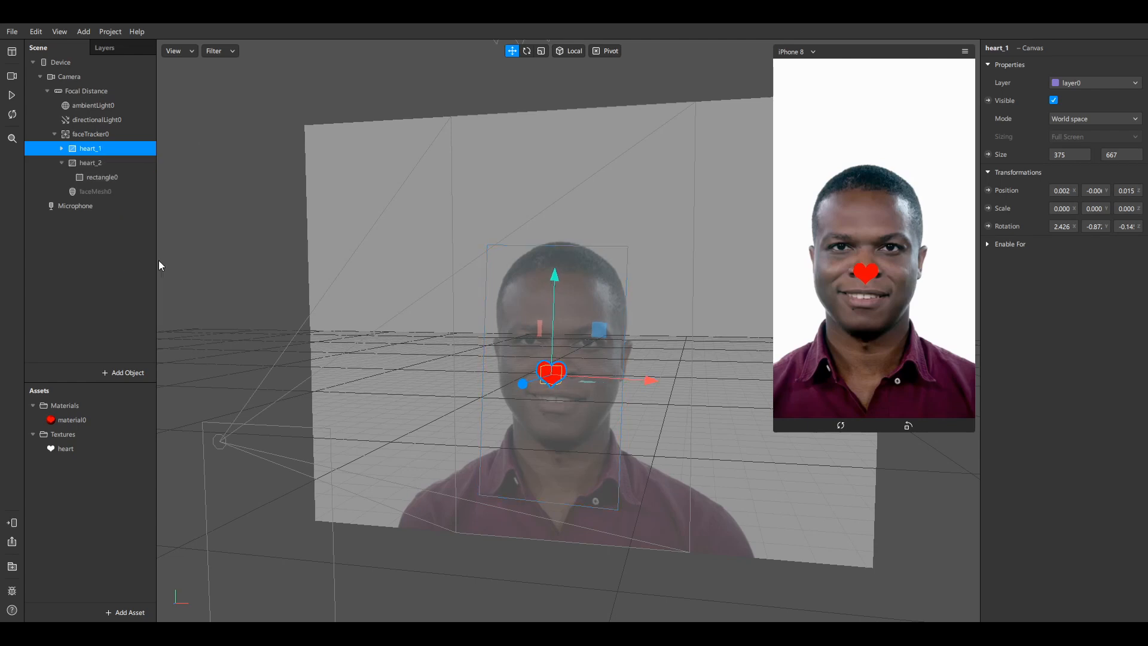
left_click(110, 163)
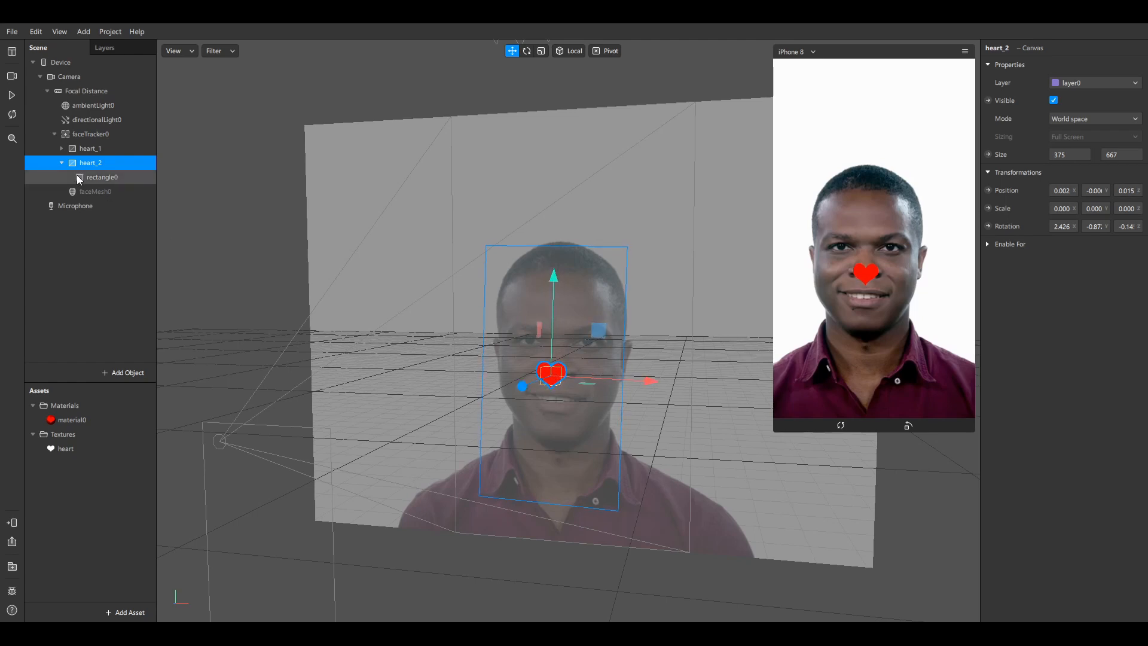
left_click(61, 149)
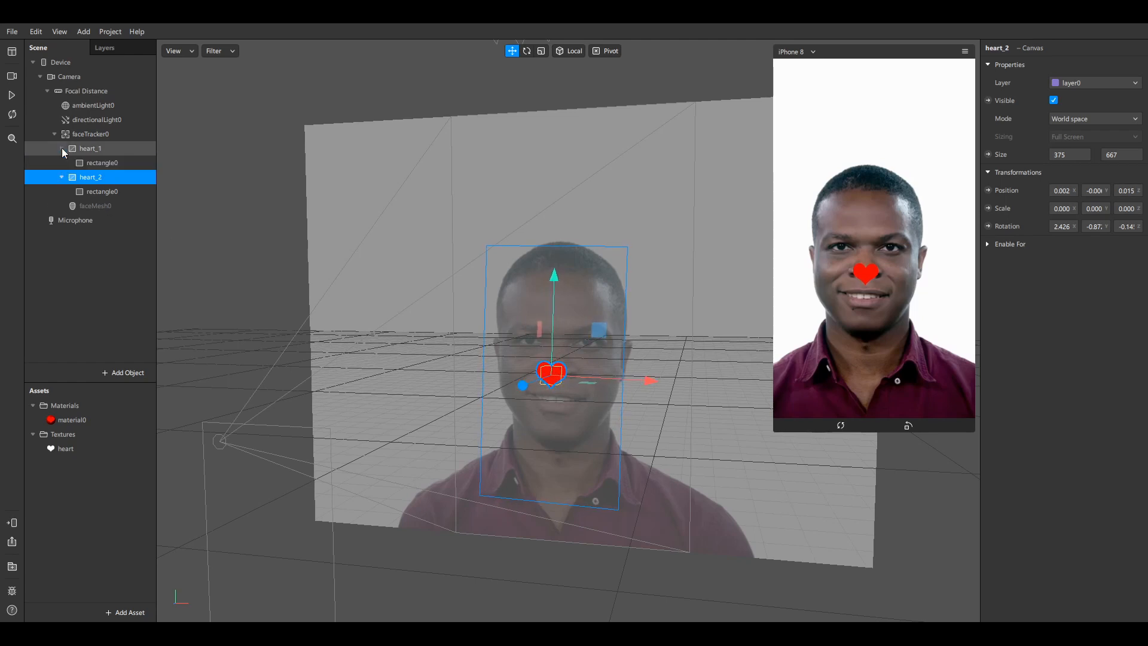
left_click(99, 160)
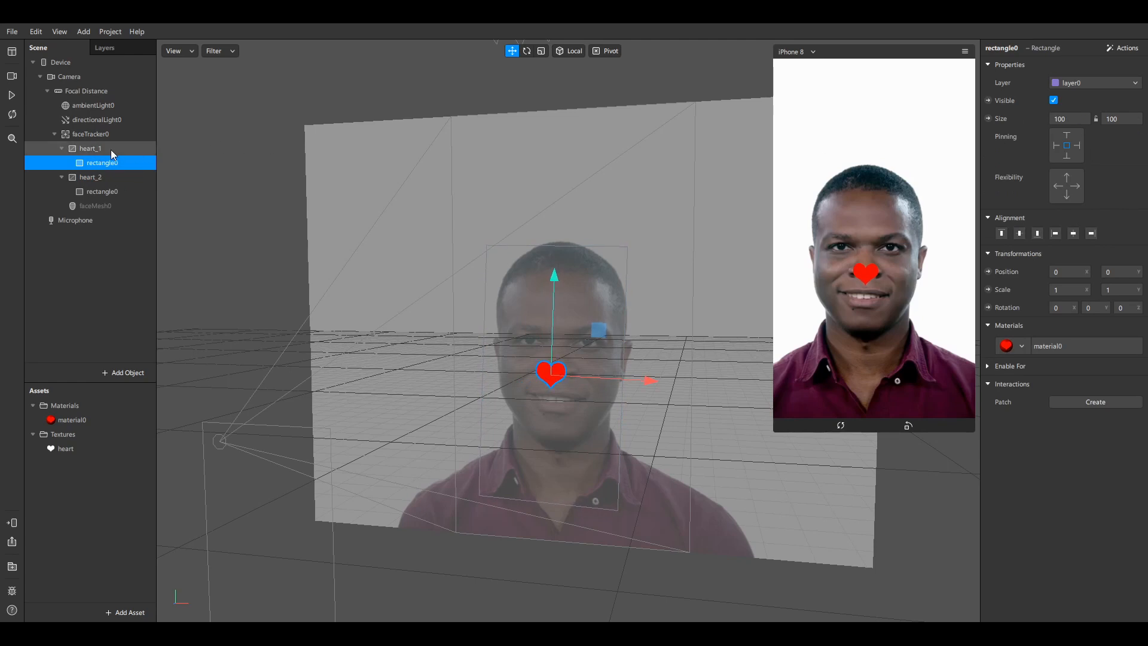
Change the Size of heart_1 and heart_2 from 375 x 667 to 100 x 100
left_click(111, 150)
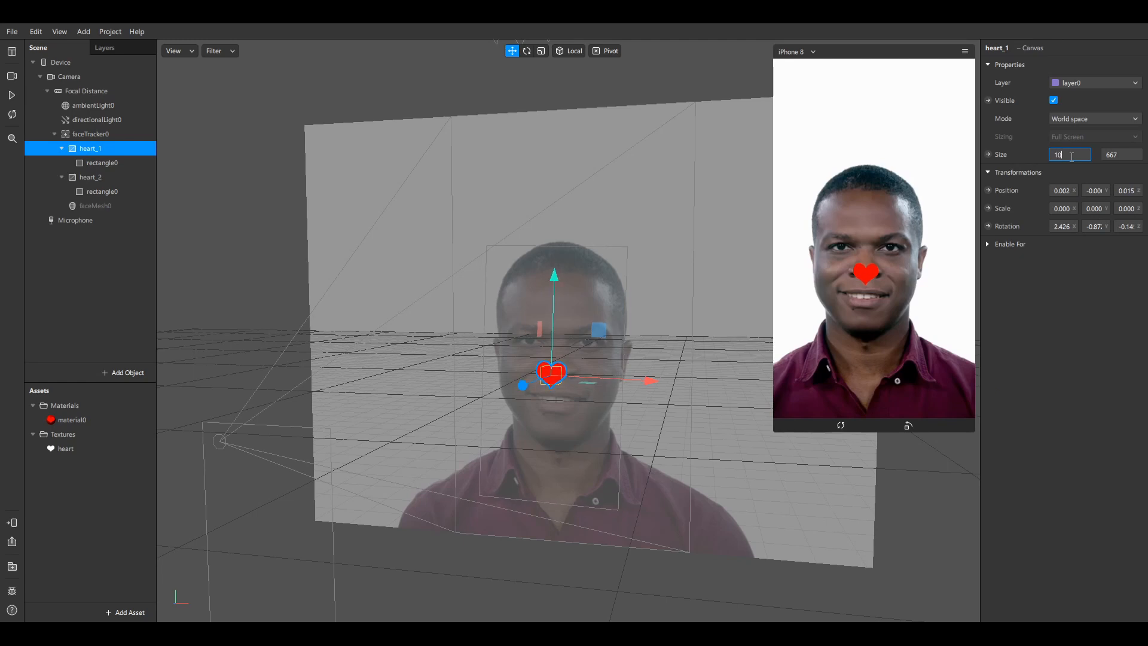
left_click(1106, 156)
key("Return")
left_click(99, 176)
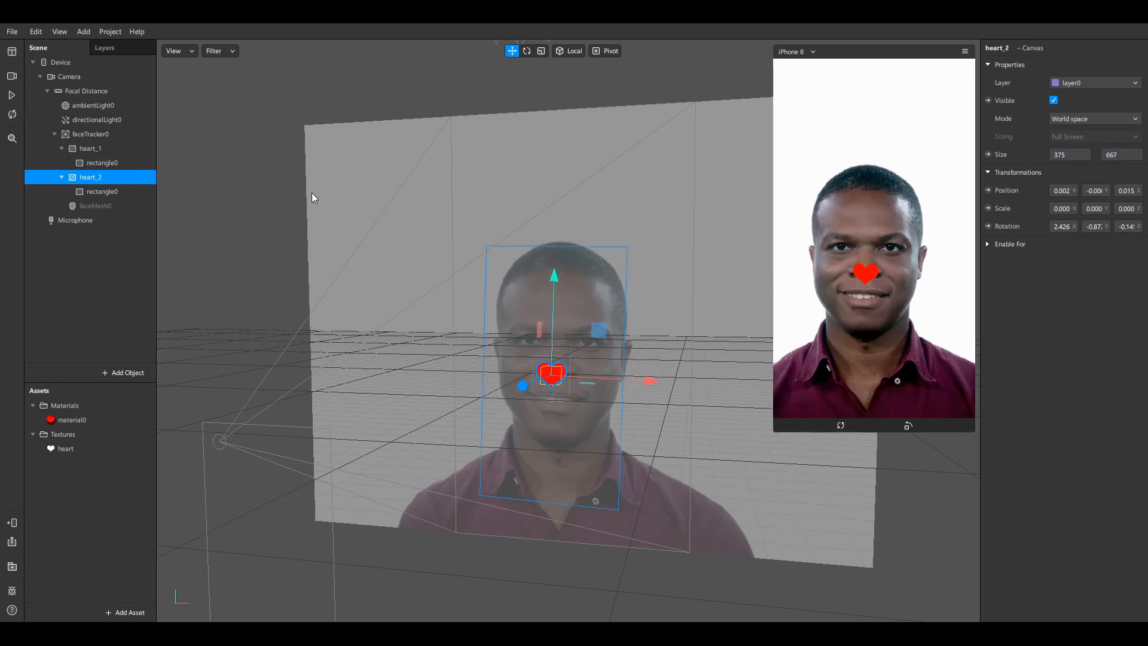
type("100")
left_click(1119, 155)
type("1")
key("Return")
left_click(93, 150)
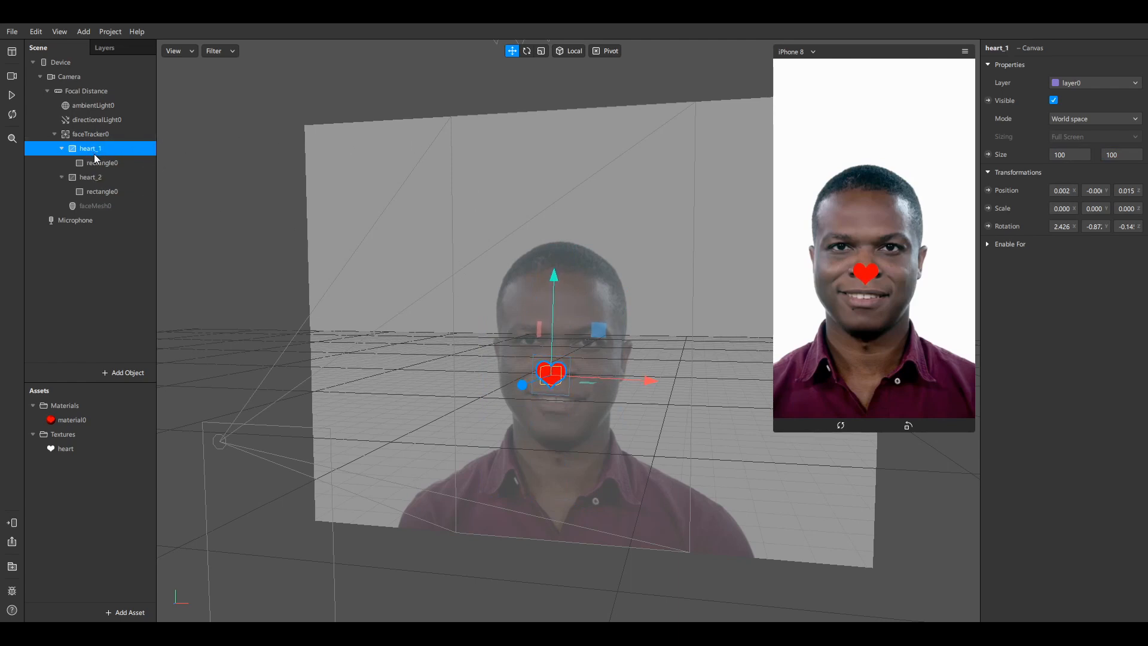
left_click(99, 179)
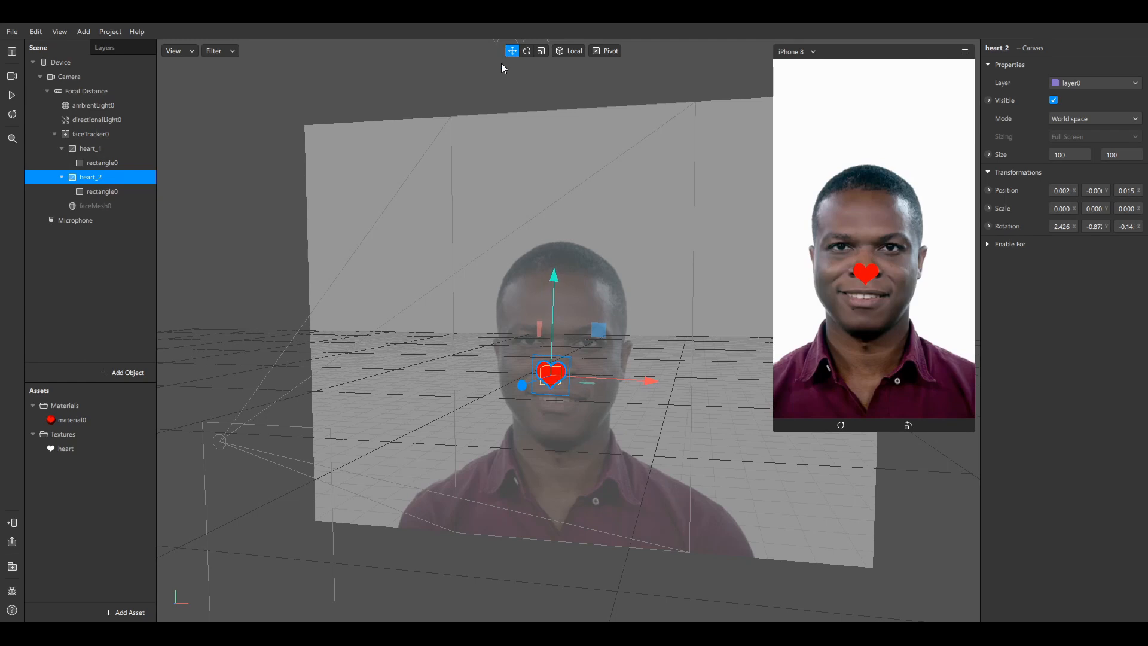
Move heart_2 right onto the cheek and make faceMesh0 visible again
left_click_drag(622, 379, 672, 379)
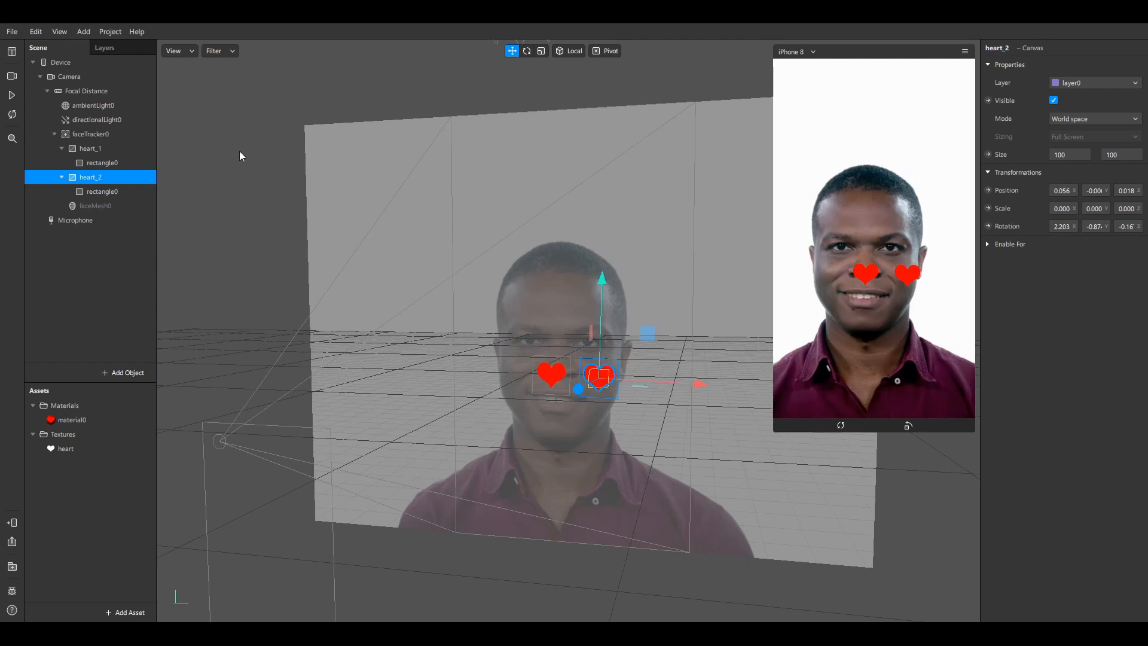
left_click(100, 206)
left_click(1054, 100)
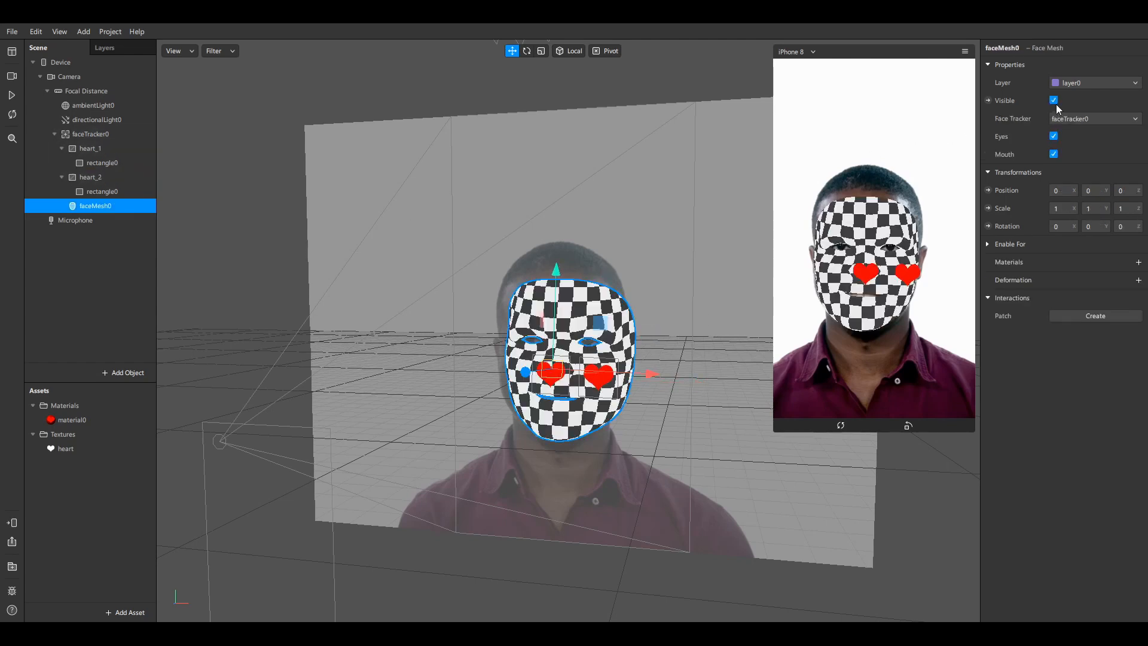
left_click_drag(619, 282, 565, 382)
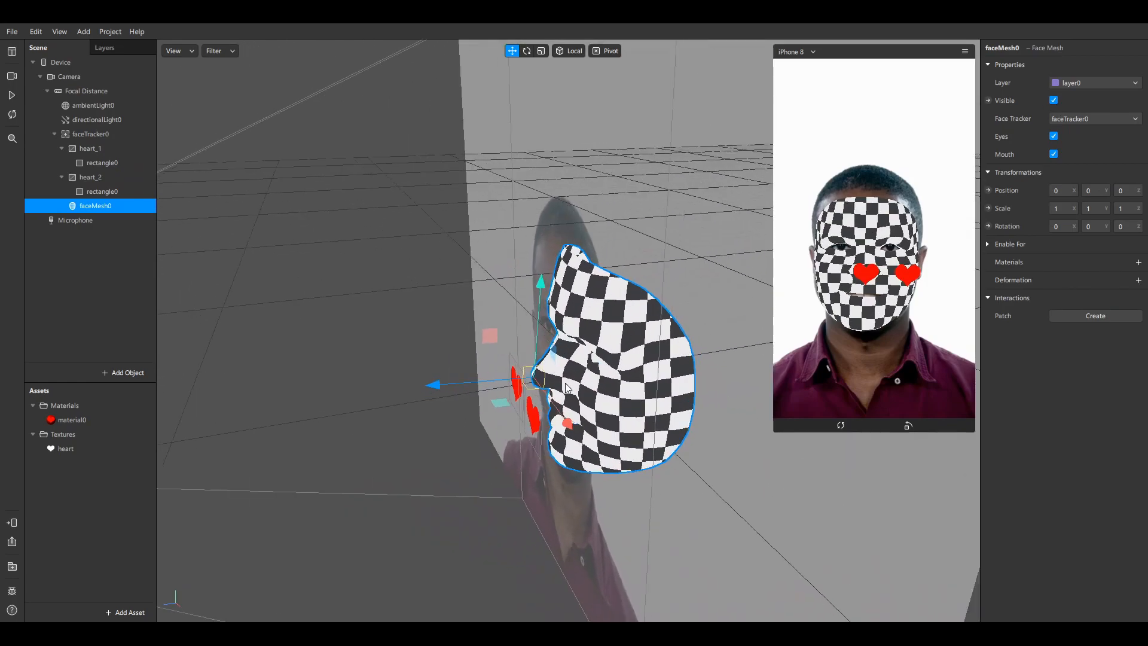
Push heart_1 and heart_2 back along Z until each touches the face
left_click(99, 148)
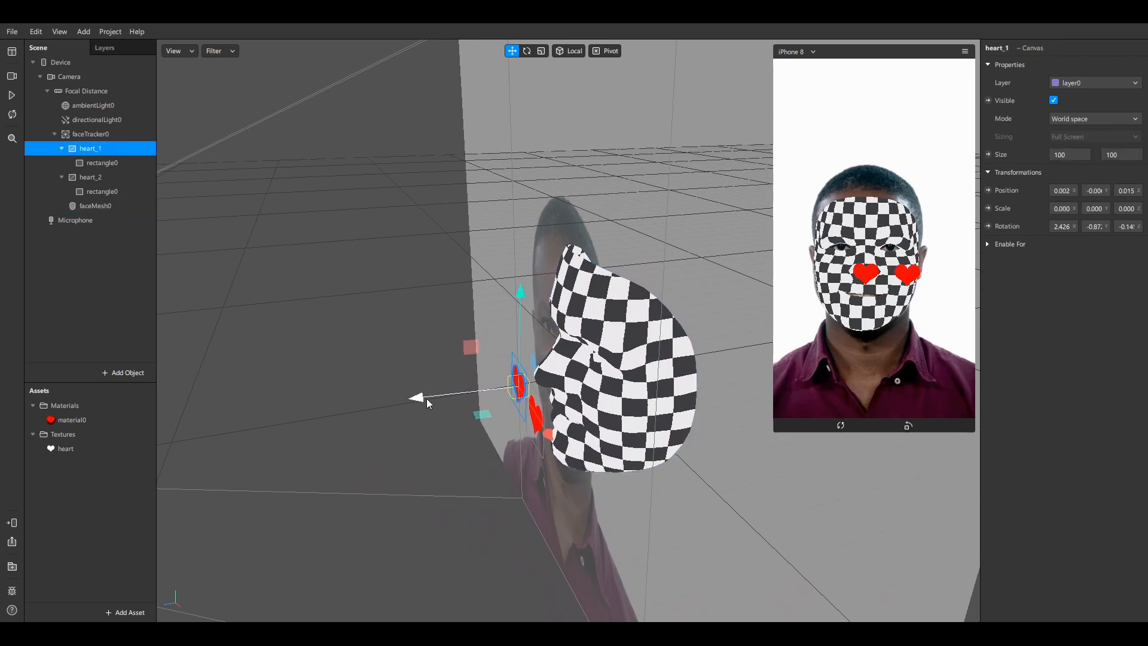
left_click_drag(426, 399, 444, 397)
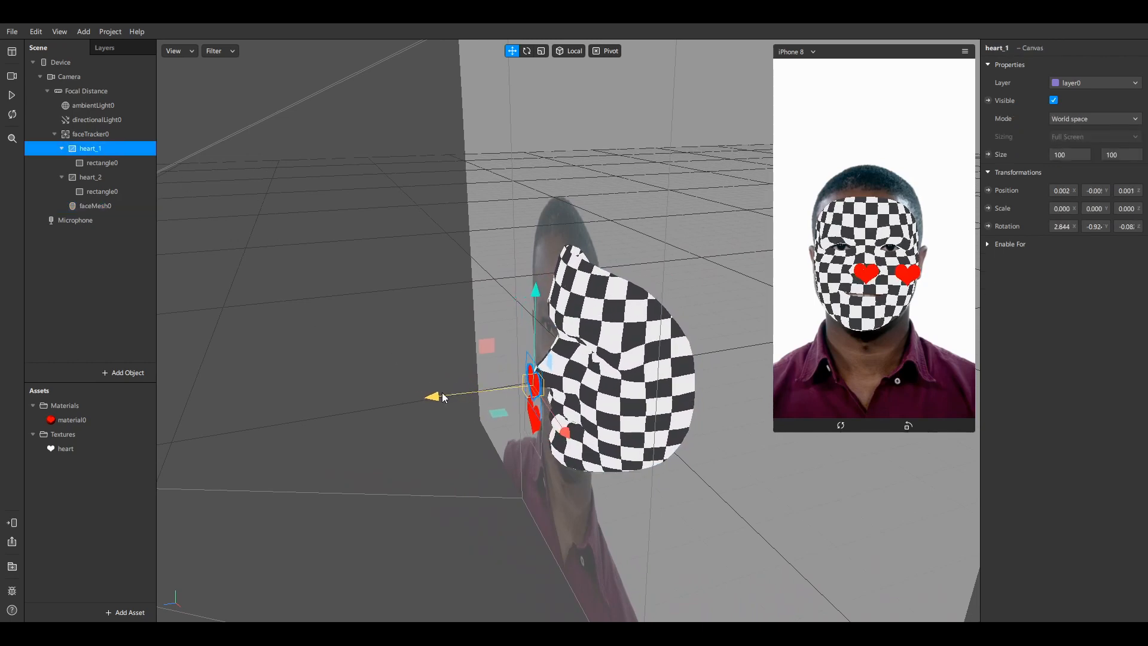
left_click_drag(323, 375, 457, 317)
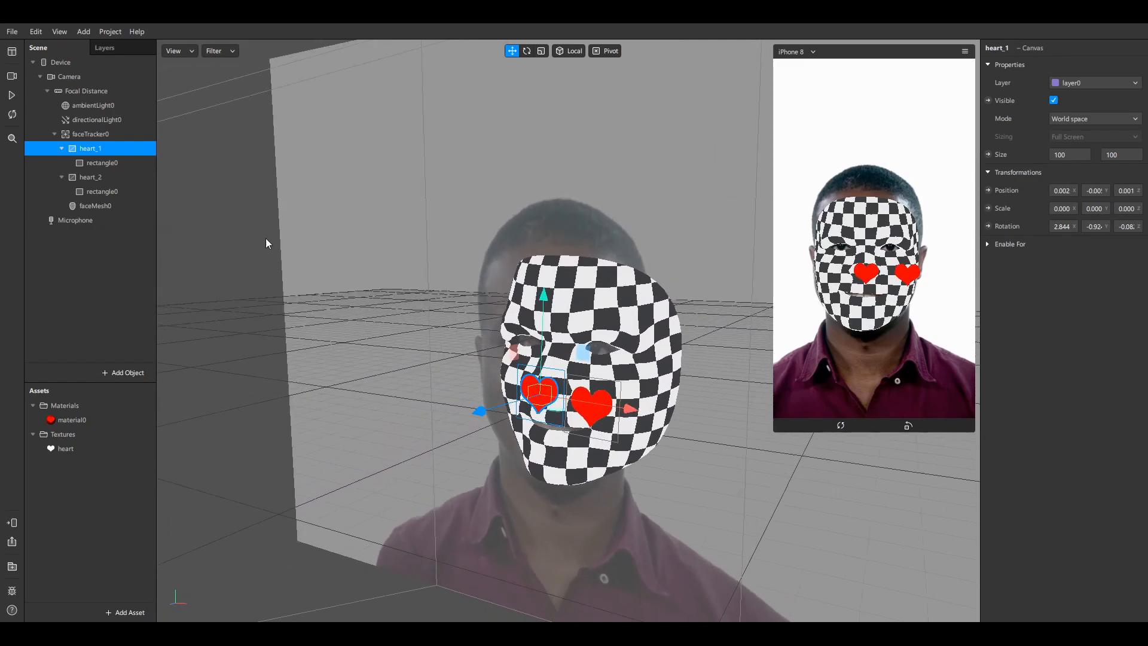
left_click(100, 176)
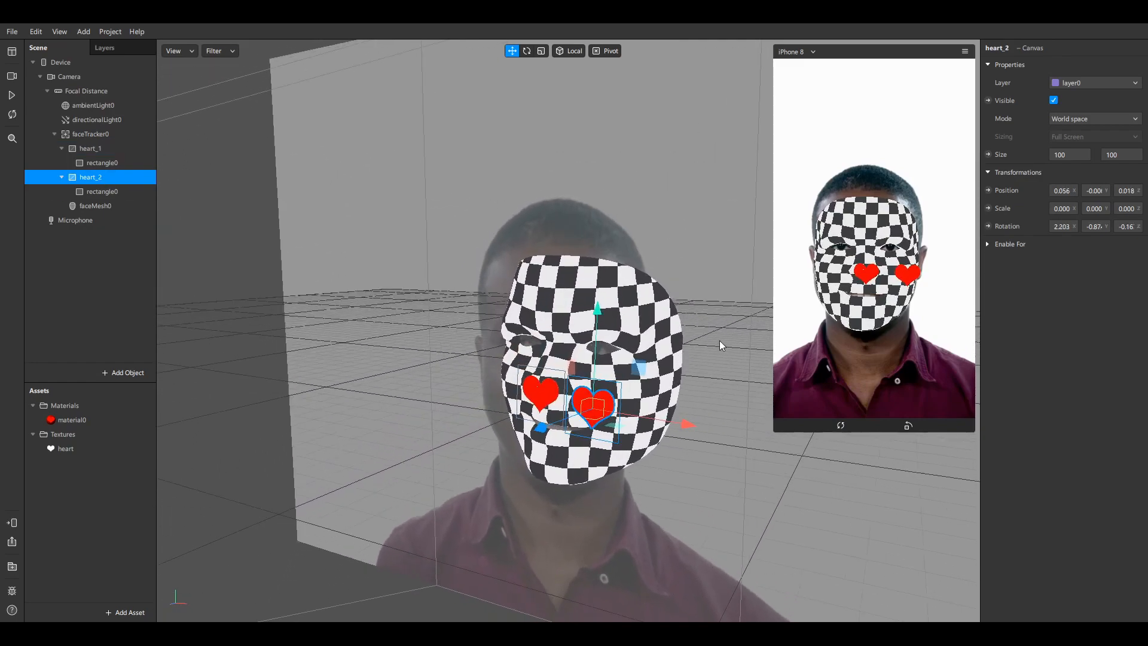
left_click_drag(720, 340, 656, 363)
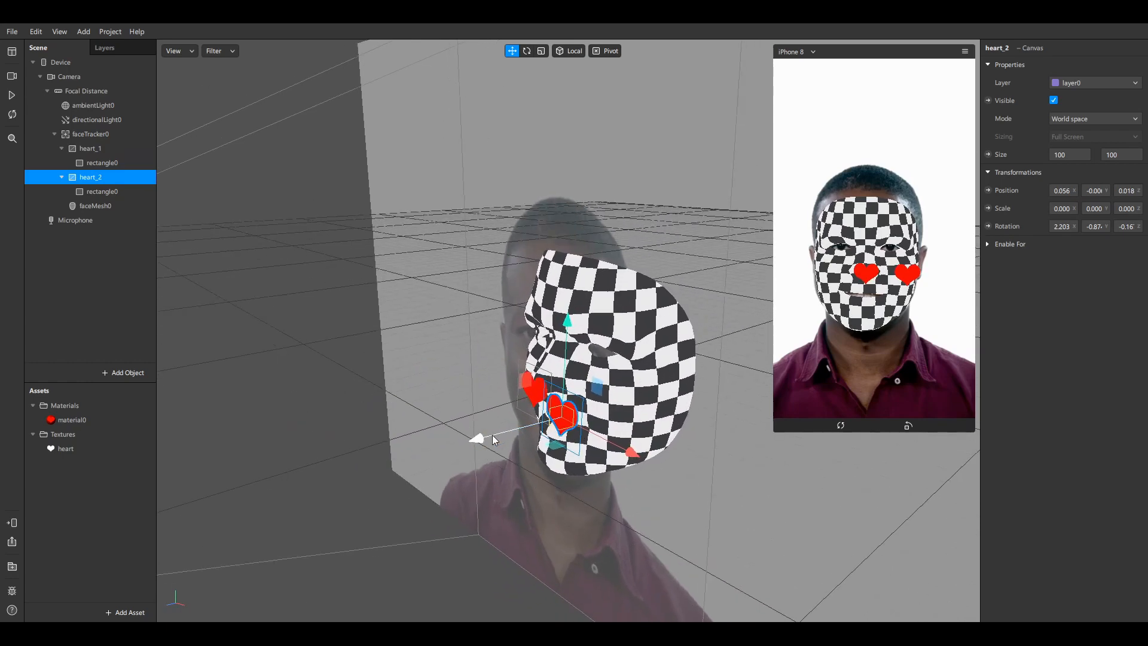
left_click_drag(492, 436, 530, 427)
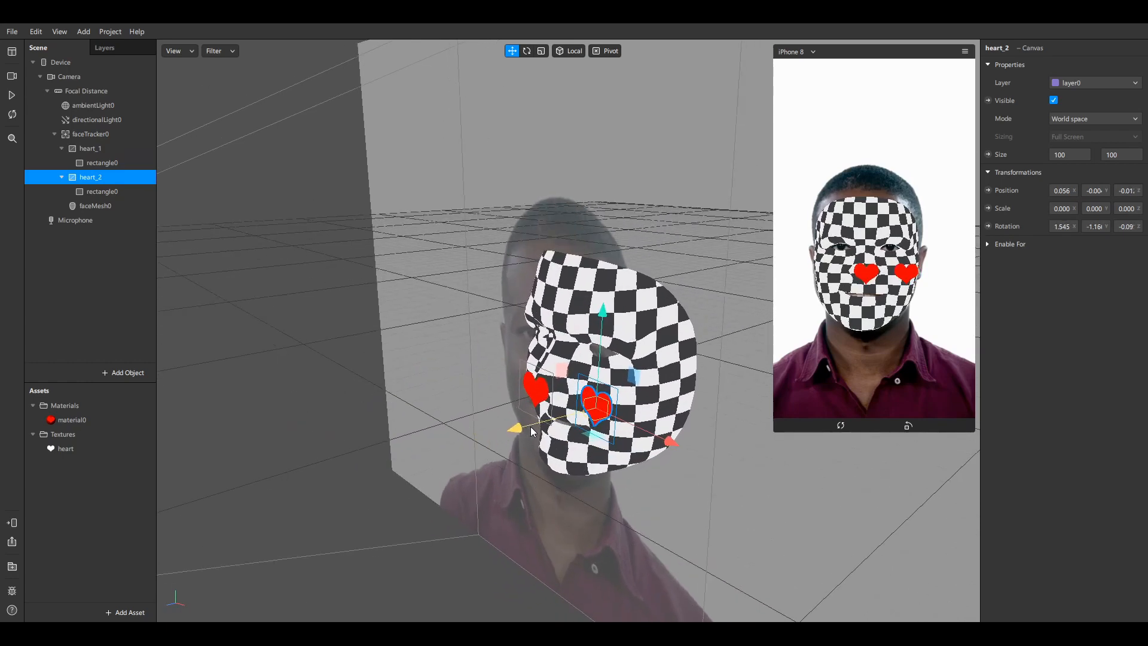
Rotate heart_2 to about 40° on Y along the right cheek and slide it up
left_click(528, 50)
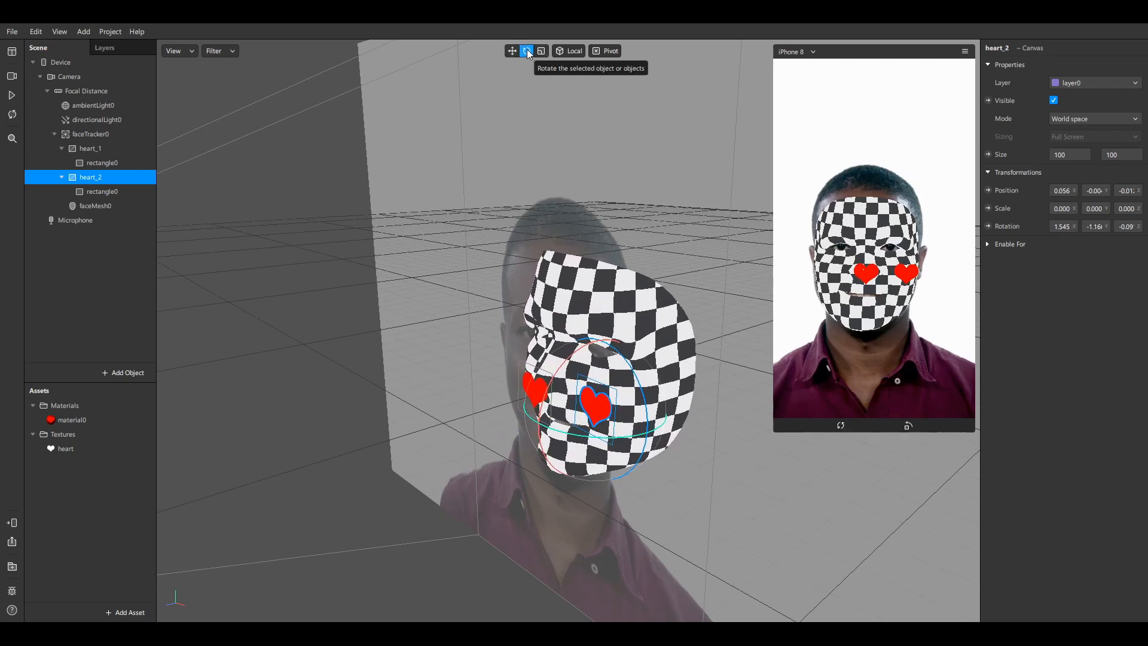
left_click_drag(569, 437, 597, 432)
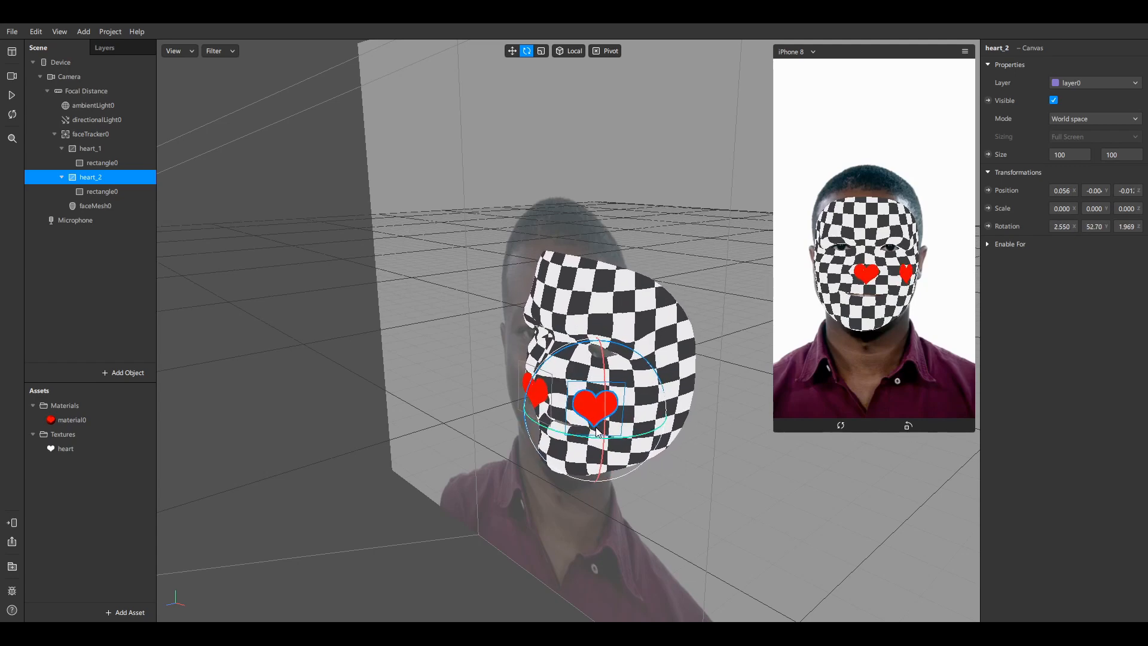
left_click(513, 51)
right_click_drag(650, 214, 598, 359)
left_click_drag(569, 475, 577, 456)
left_click(527, 51)
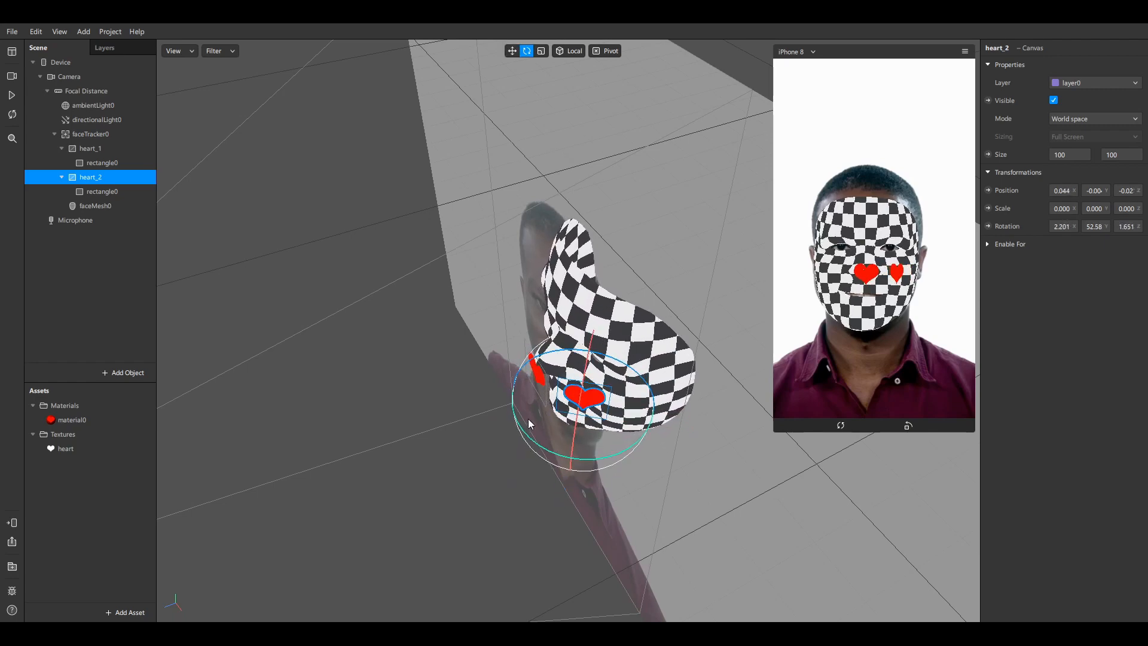
left_click_drag(518, 428, 508, 414)
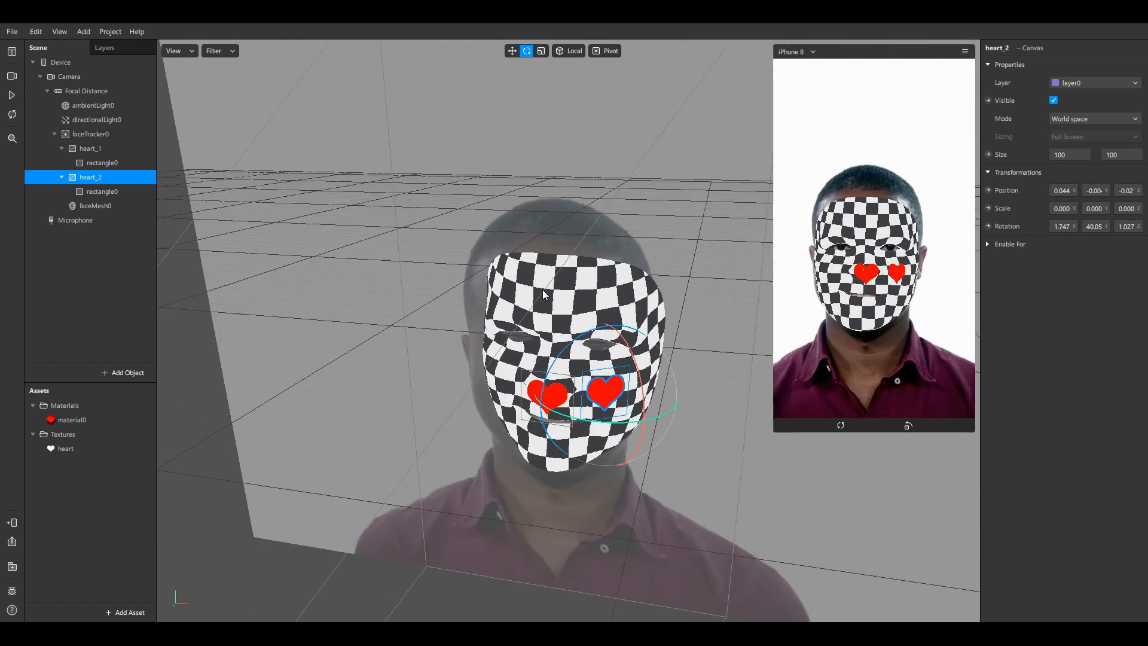
right_click_drag(543, 290, 558, 256)
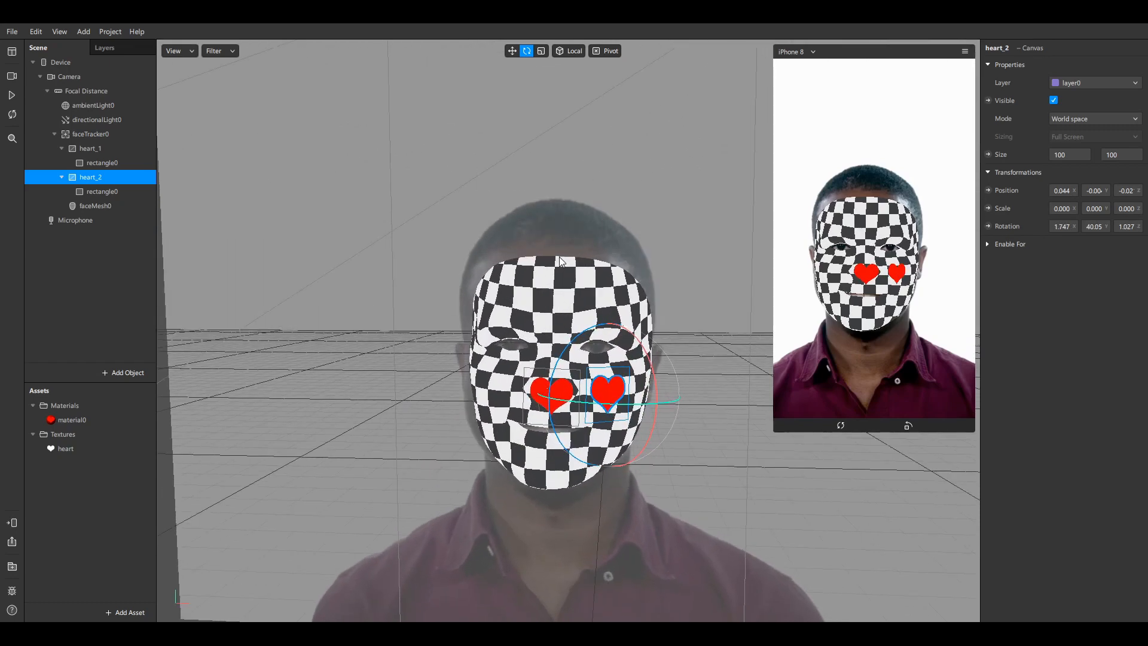
right_click_drag(628, 334, 603, 352)
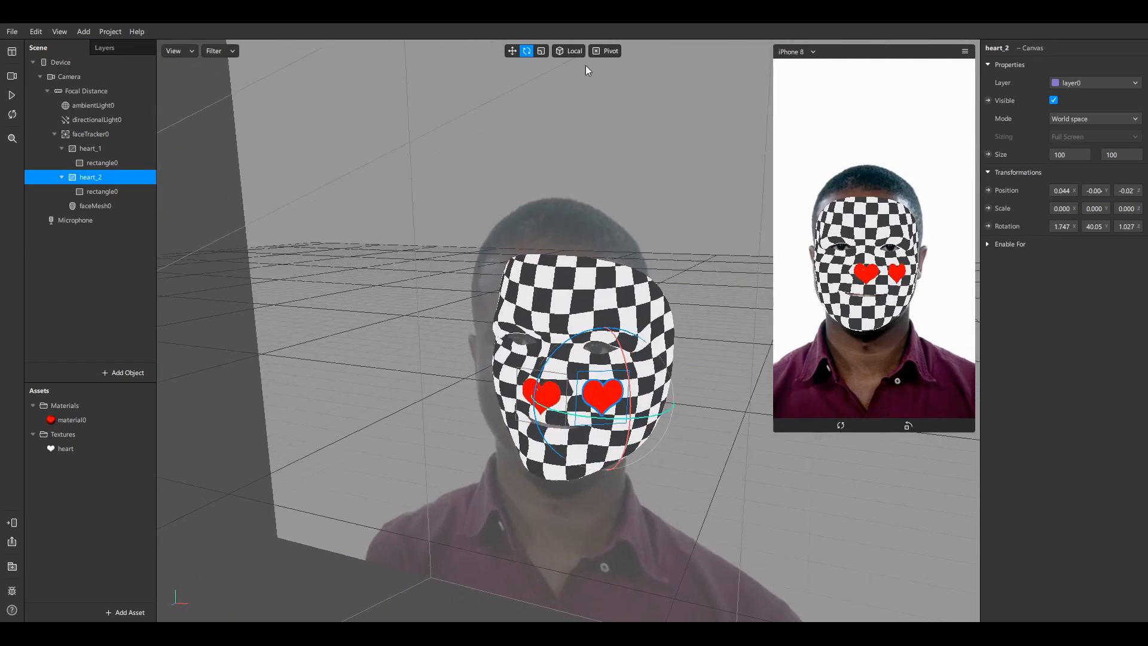
Nudge heart_2 slightly outward on the right cheek and shrink it to x 0.051
left_click(512, 51)
left_click_drag(663, 400, 673, 394)
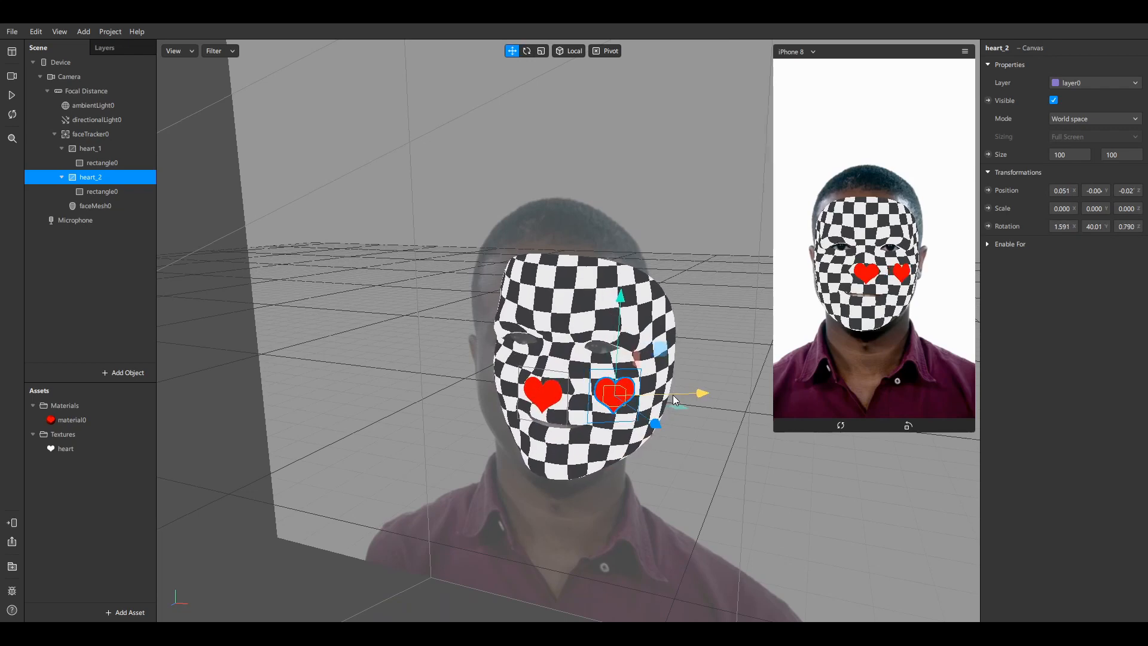
left_click(541, 51)
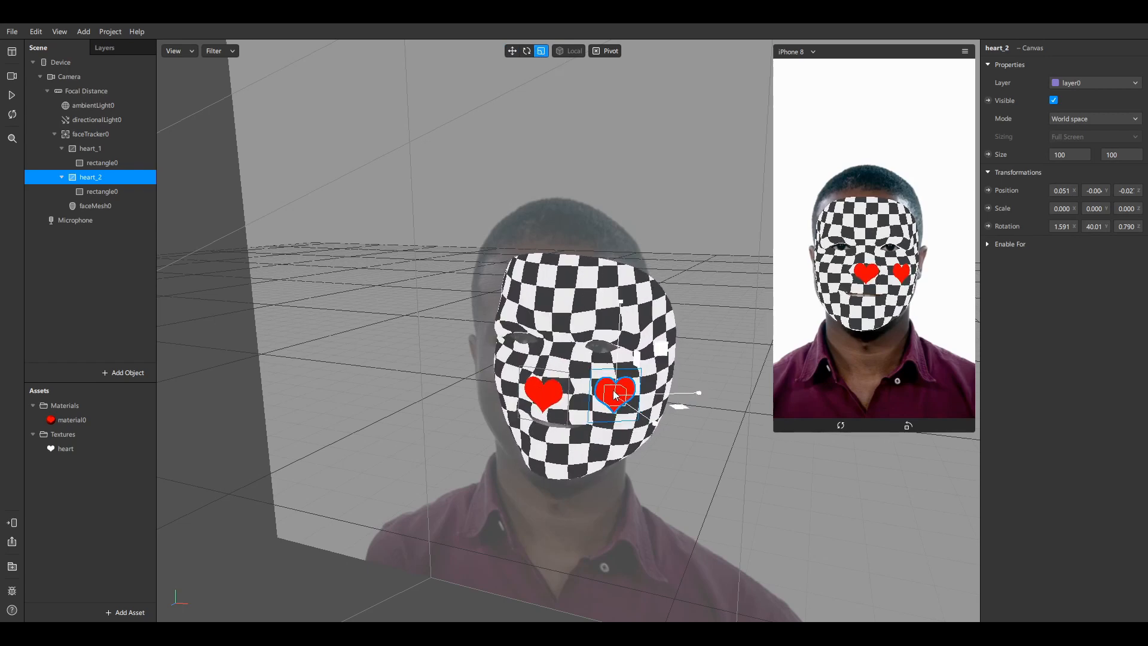
left_click_drag(619, 400, 629, 394)
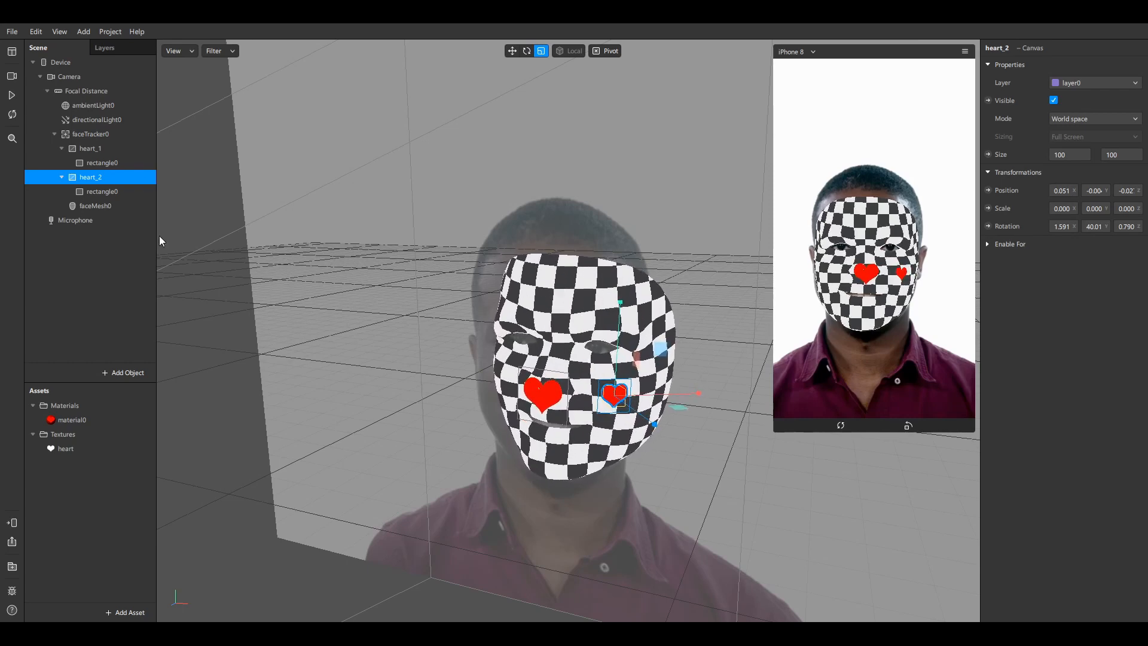
left_click_drag(319, 309, 433, 362)
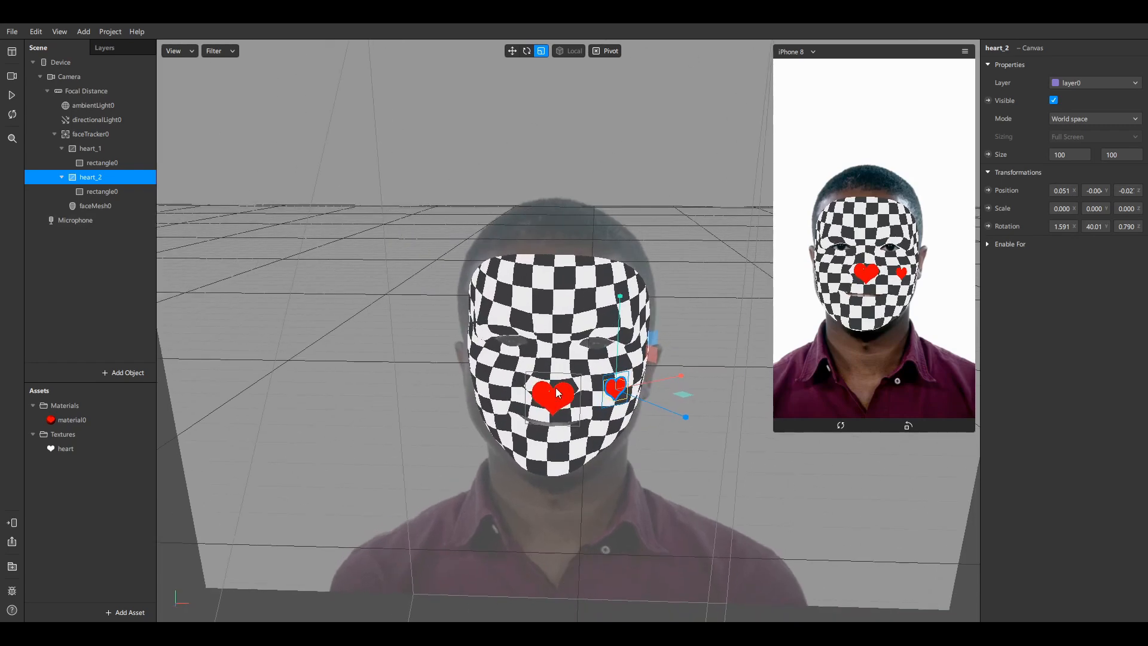
Duplicate heart_2 from the Scene panel, creating heart_3
right_click(102, 175)
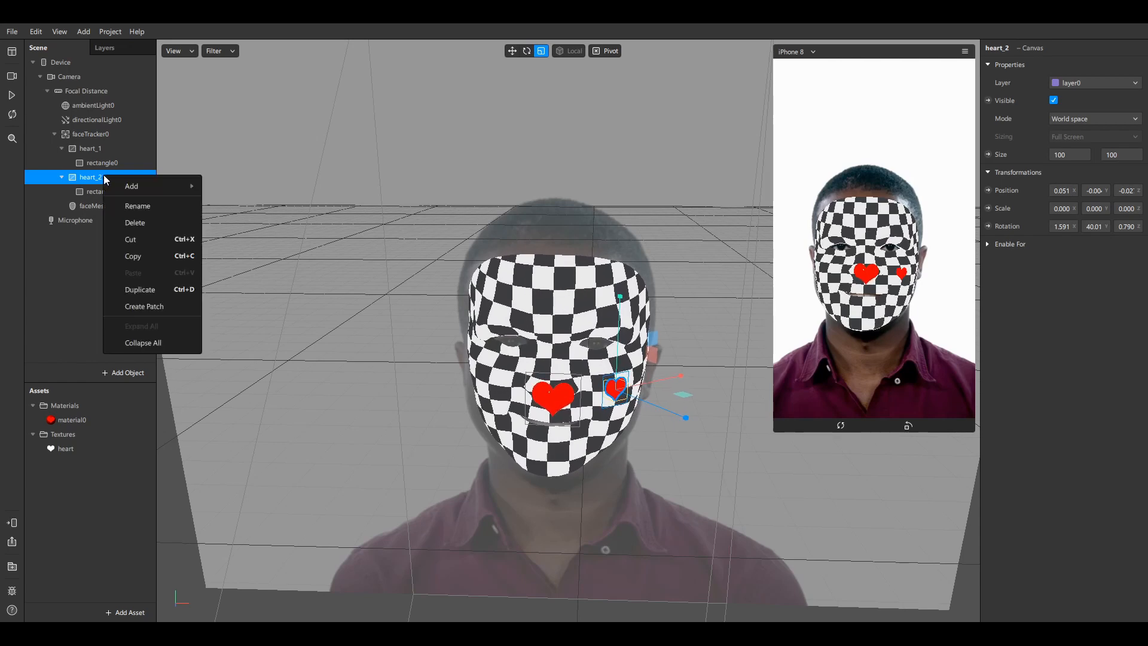
left_click(162, 289)
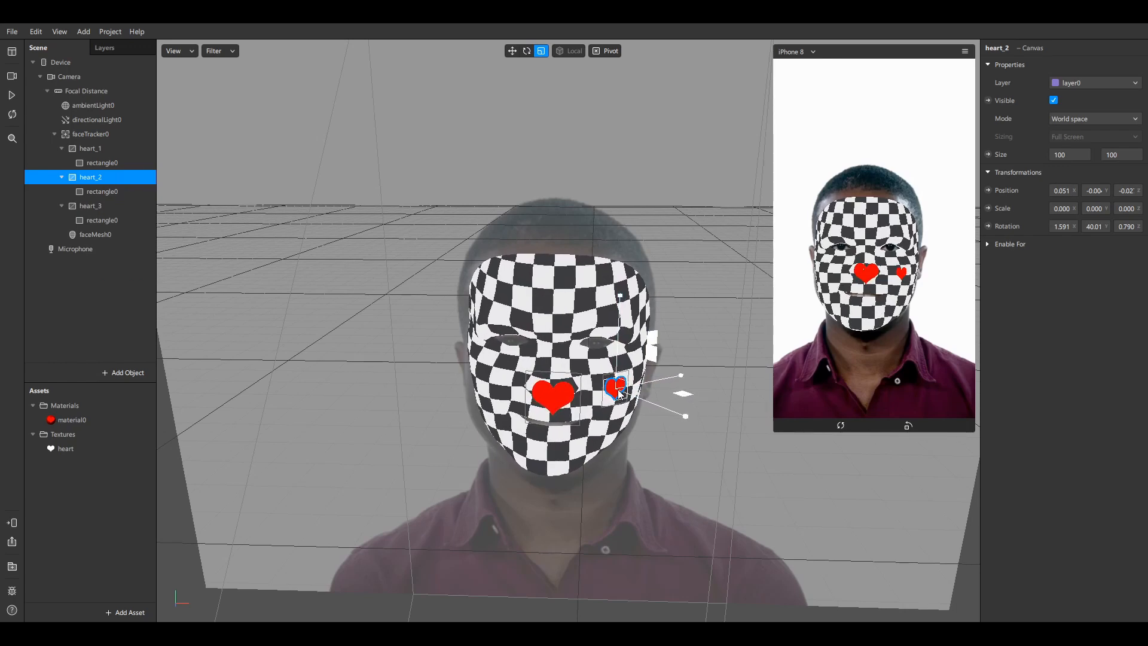
Move heart_3 across onto the left cheek
left_click(103, 206)
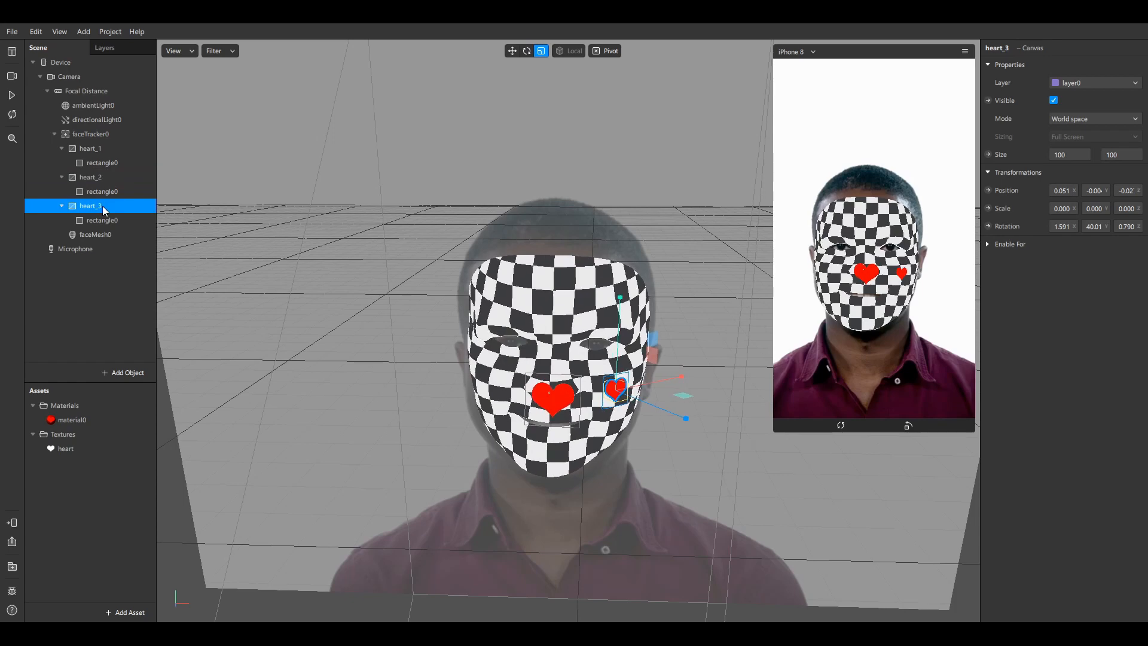
left_click(512, 50)
left_click_drag(664, 378, 534, 420)
left_click_drag(549, 308, 618, 349, "alt")
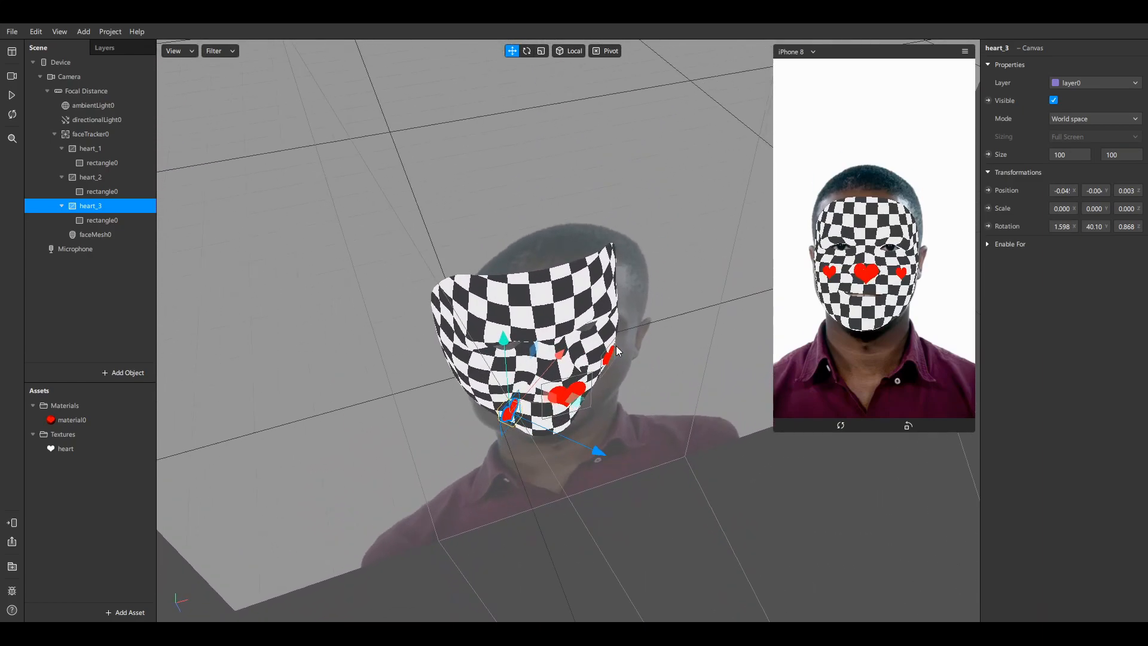
Tilt heart_3 to about -30.5 on Y, seat it on the cheek, and test the preview
key("e")
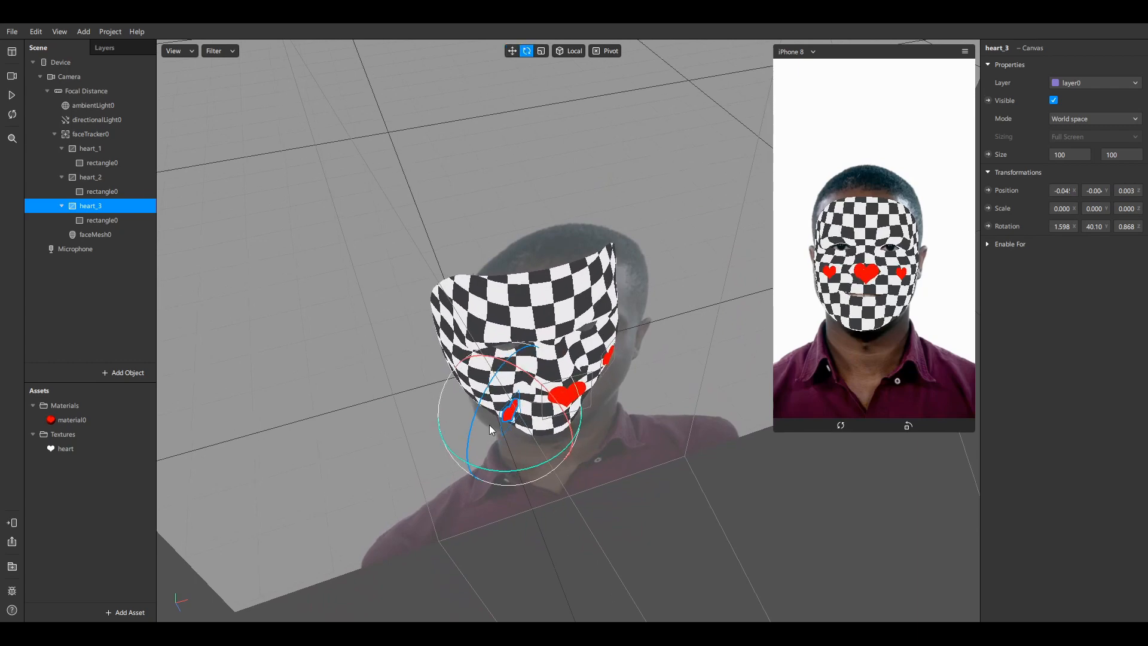
left_click_drag(497, 473, 308, 475)
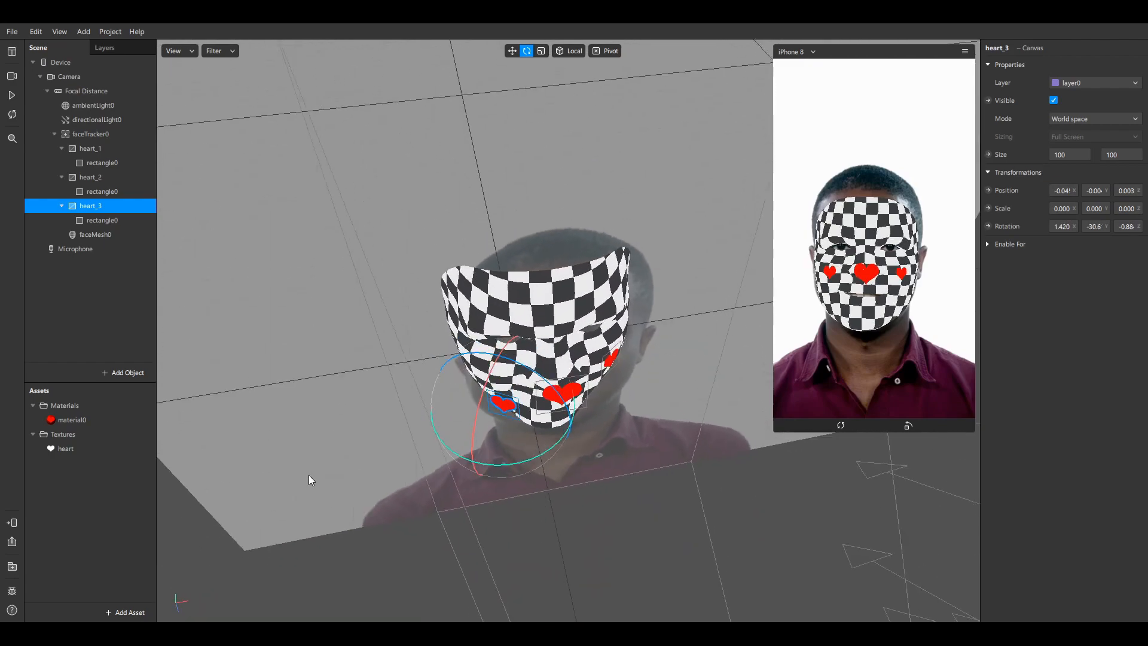
left_click(511, 51)
left_click_drag(609, 227, 539, 179)
left_click_drag(406, 419, 436, 403)
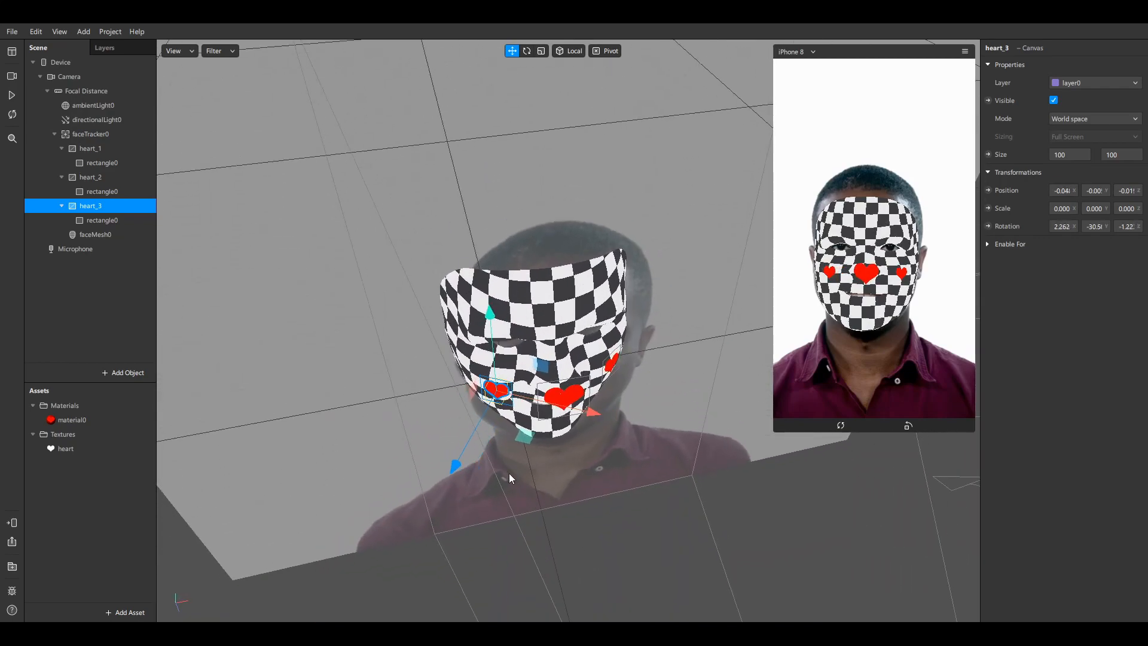
left_click_drag(510, 477, 466, 372)
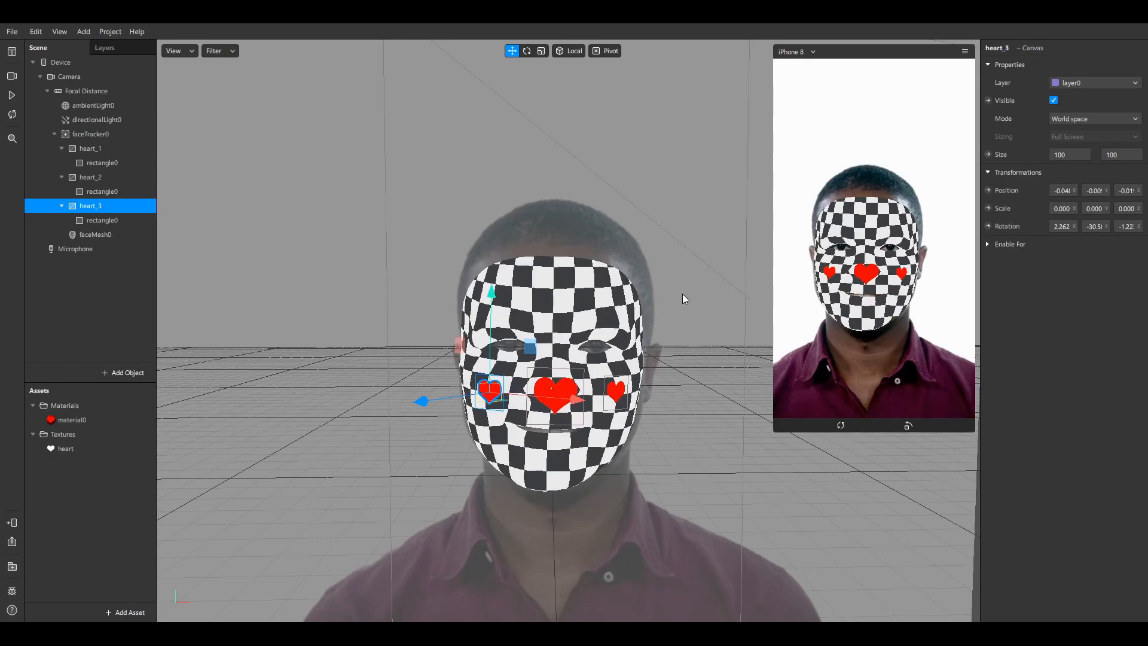
left_click(12, 97)
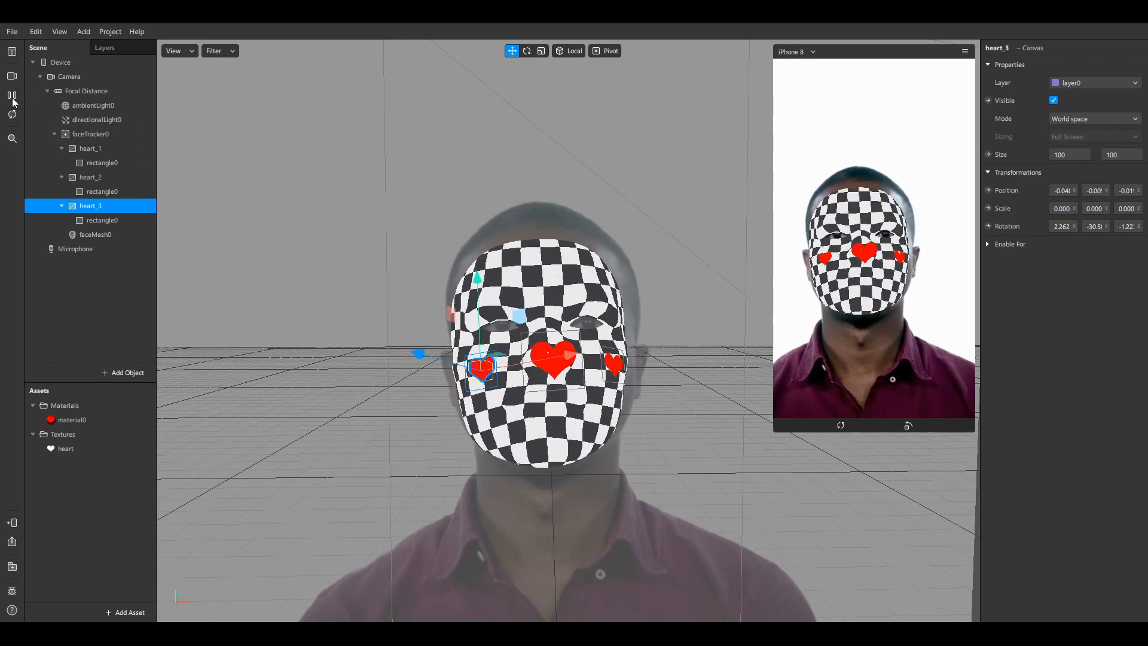
left_click(12, 97)
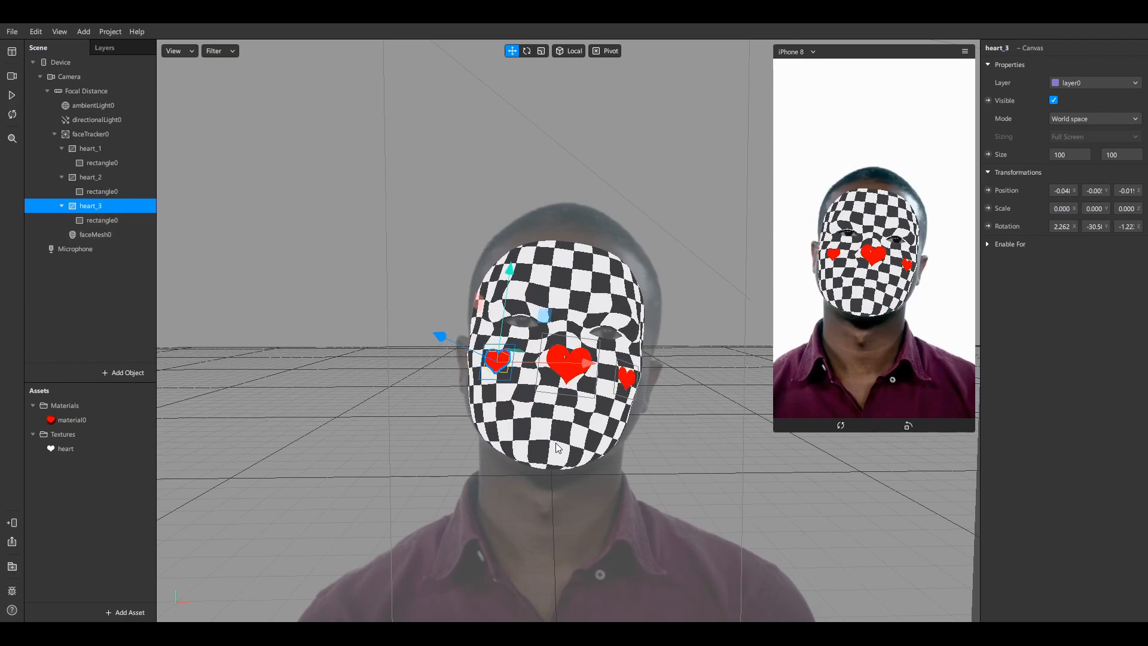
right_click(98, 207)
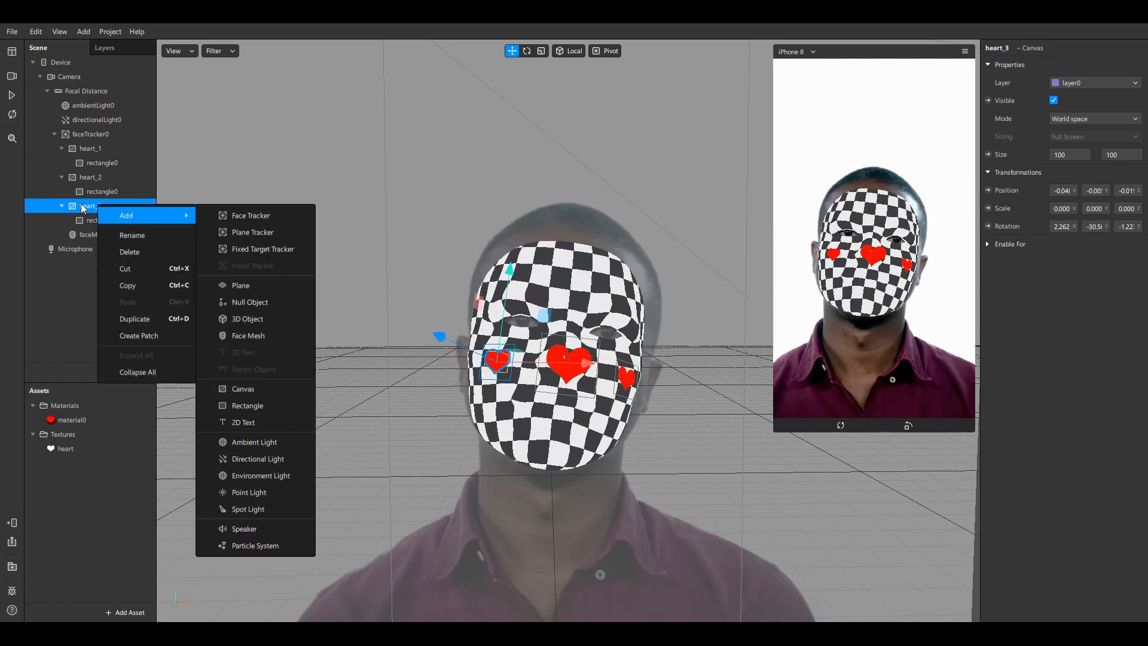
left_click(76, 207)
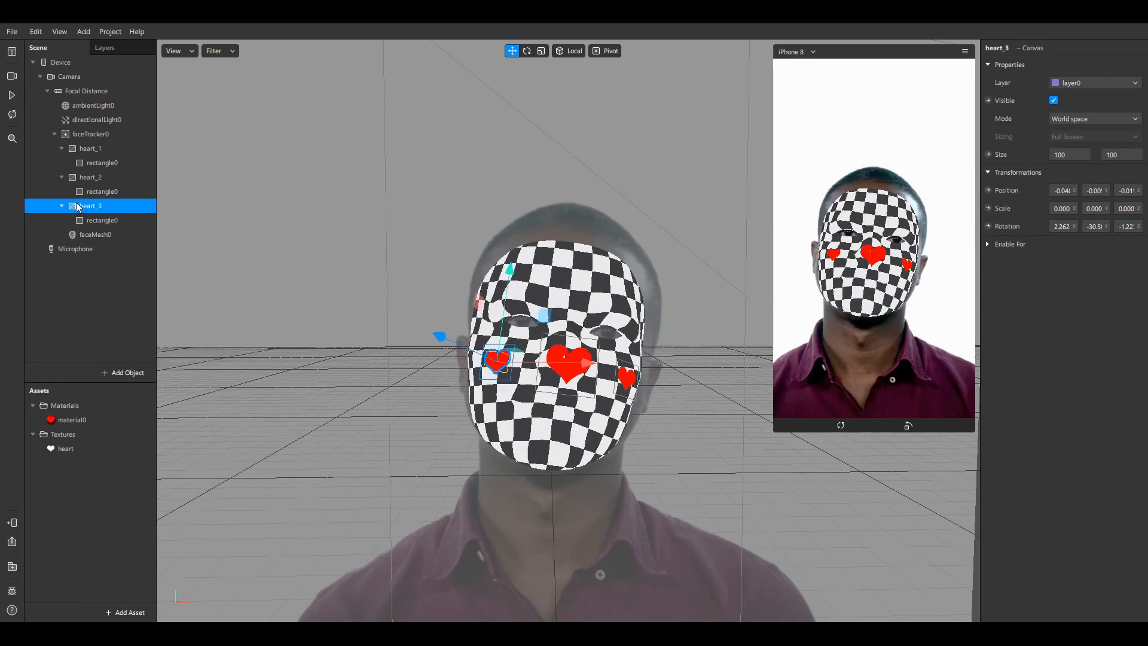
left_click(570, 372)
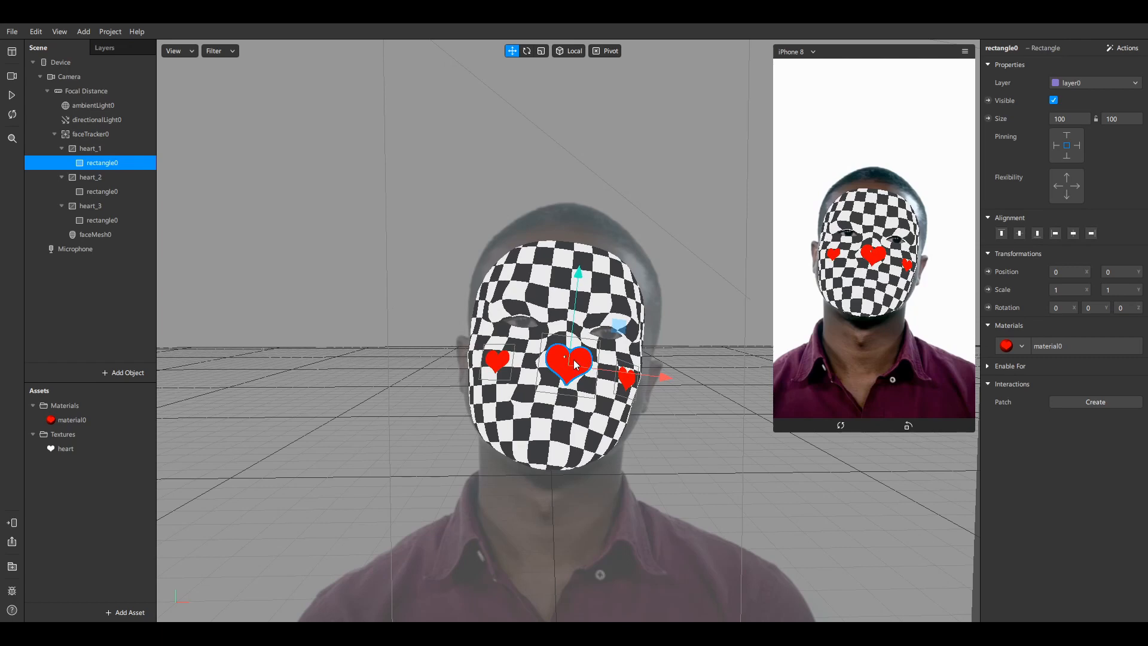
left_click(105, 147)
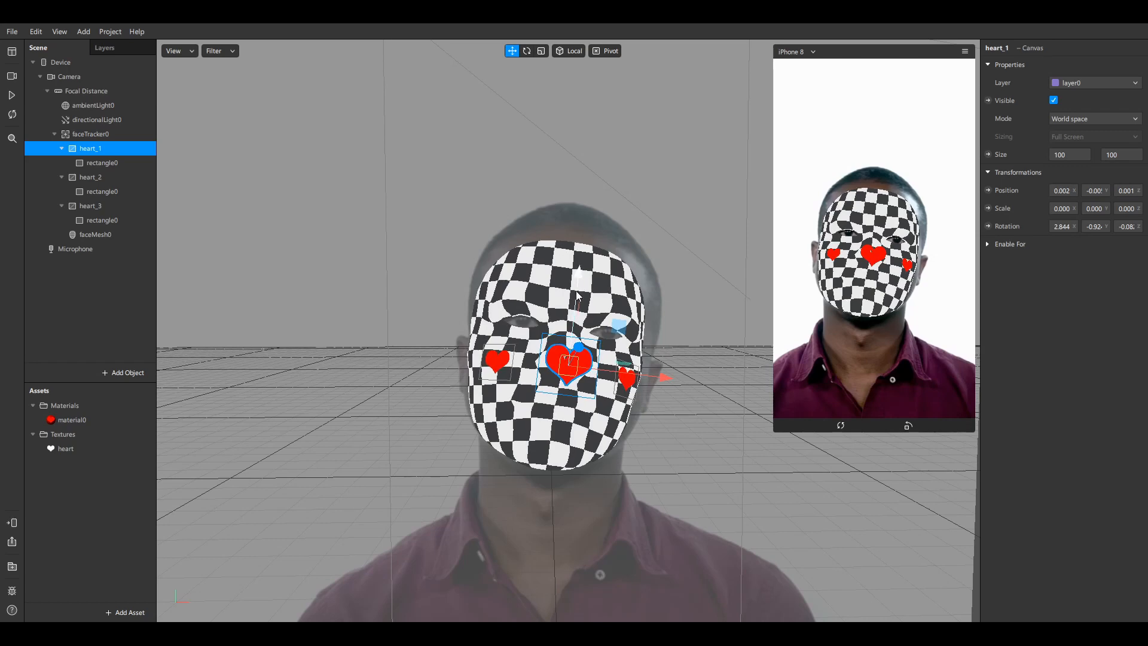
Duplicate heart_1 and move the new heart_4 up onto the forehead
right_click(102, 146)
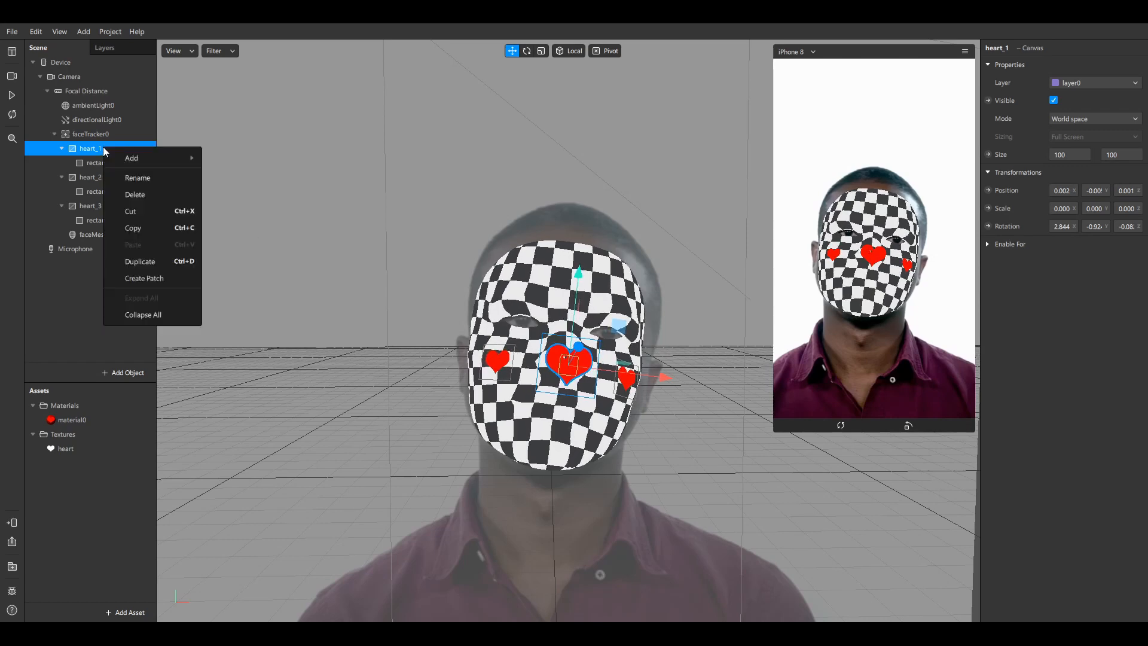
left_click(153, 257)
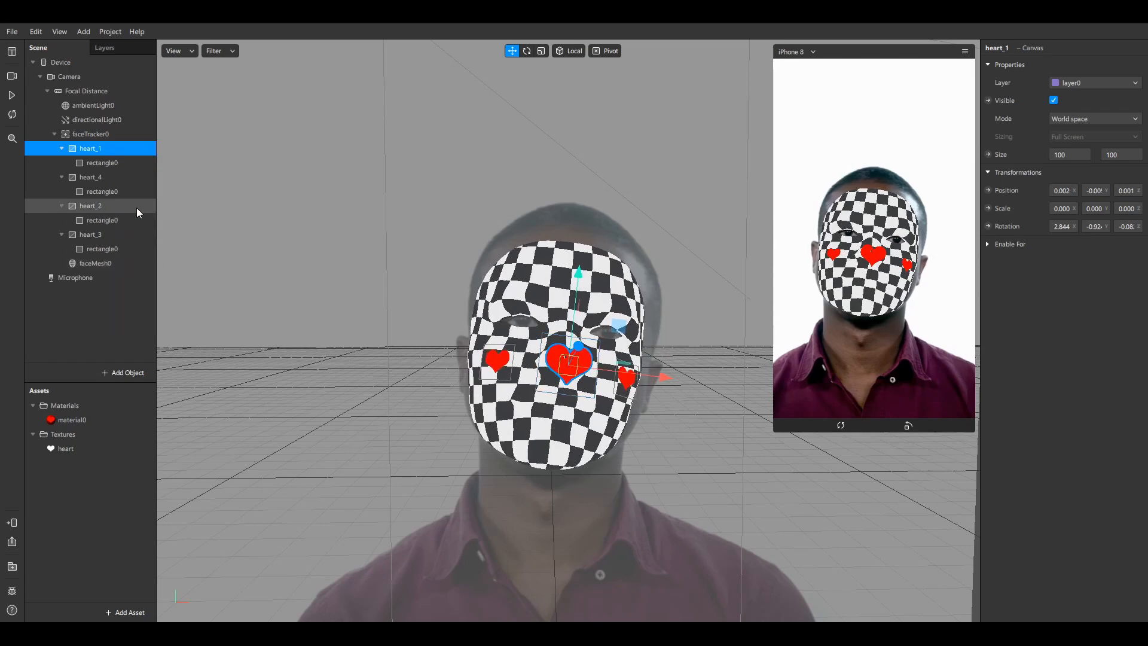
left_click(102, 175)
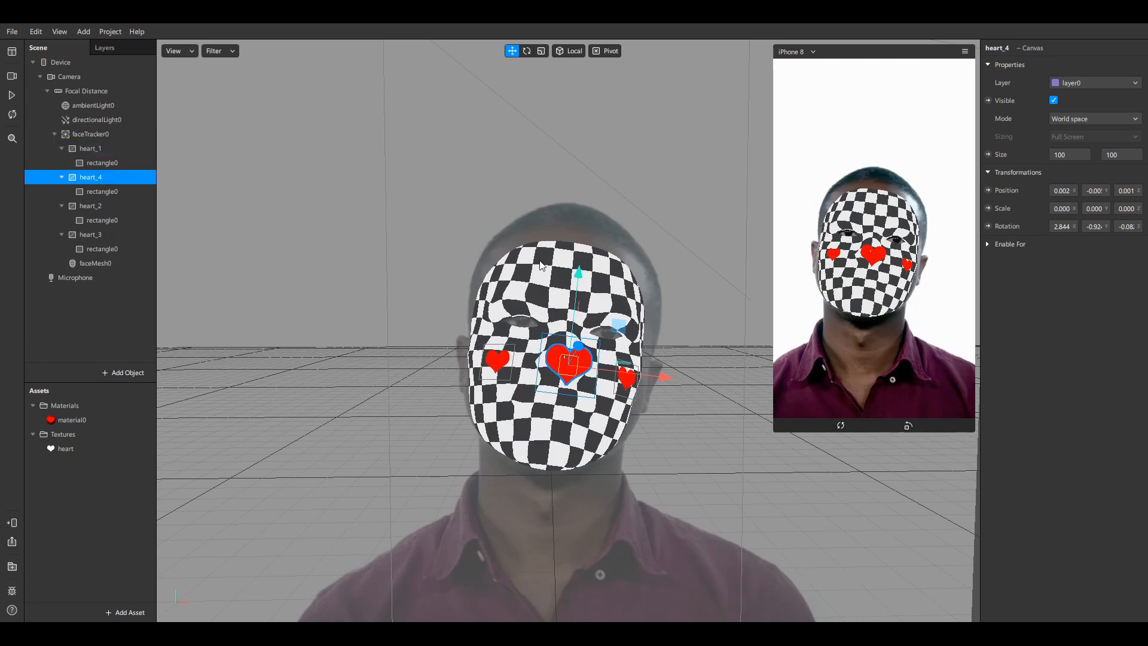
left_click_drag(579, 287, 589, 196)
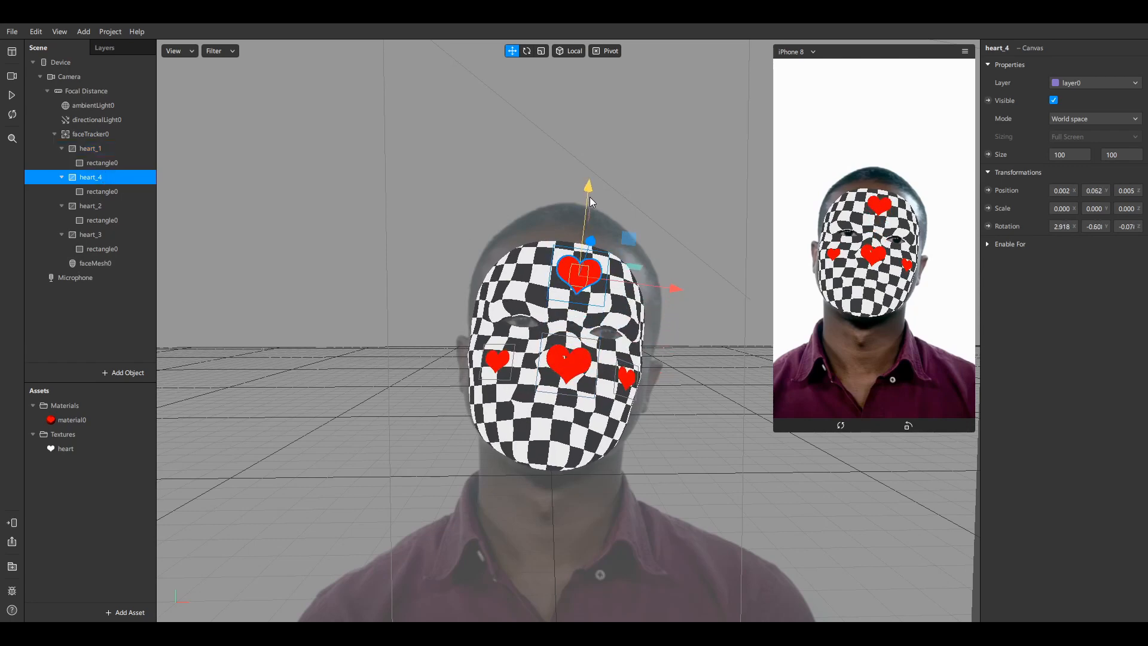
right_click_drag(666, 212, 423, 226)
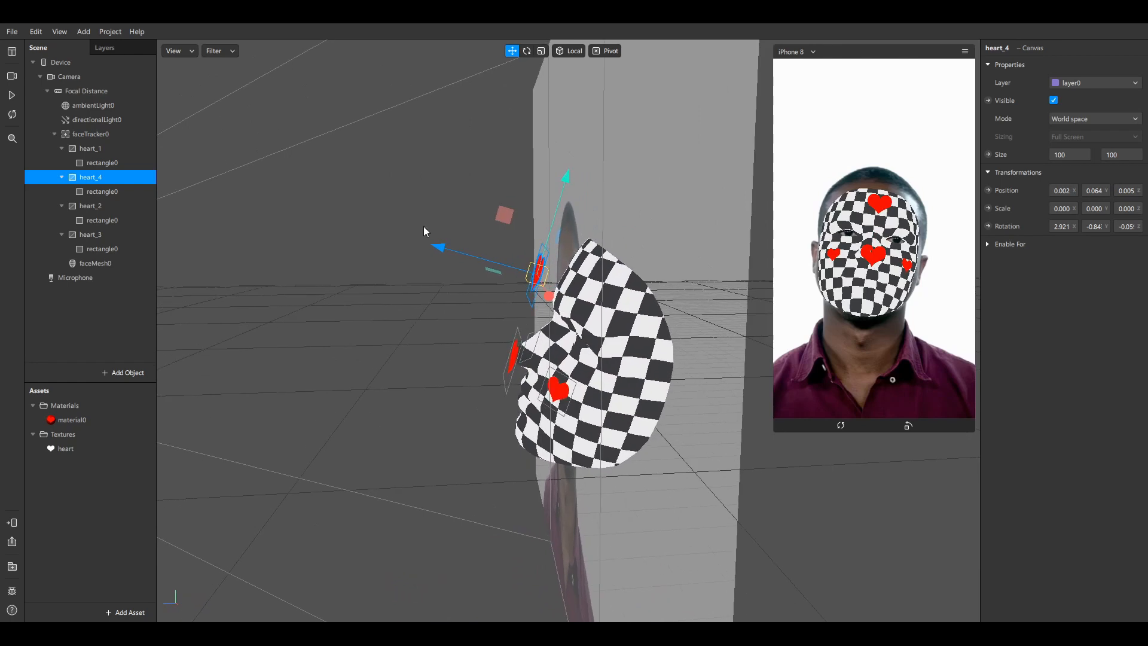
left_click_drag(441, 247, 466, 253)
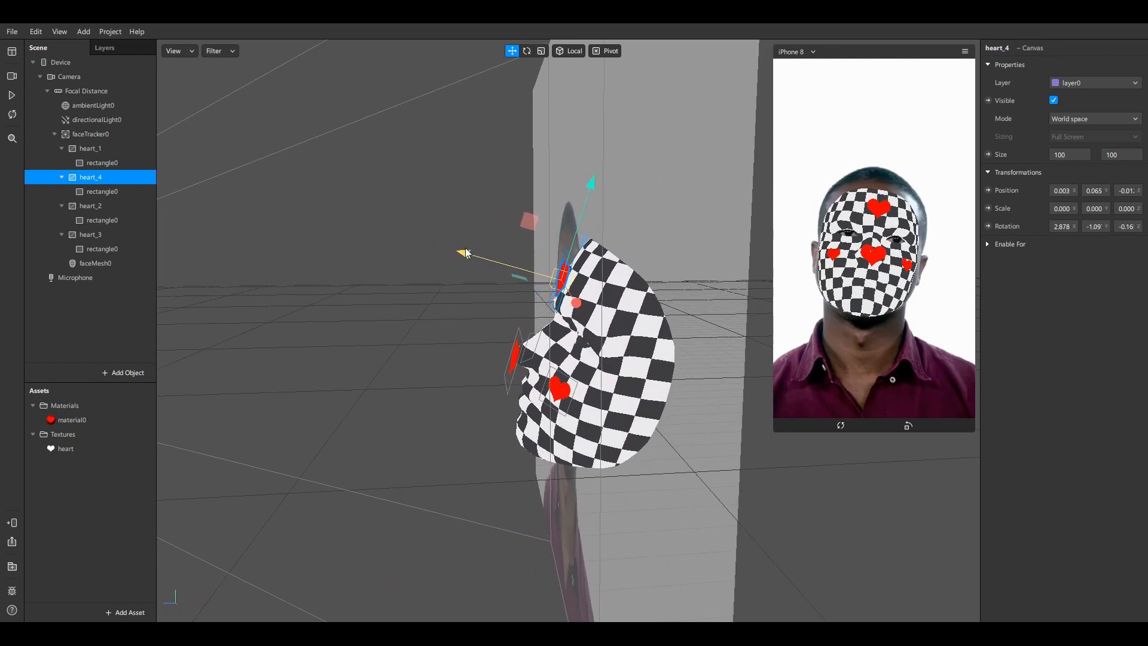
right_click_drag(465, 248, 446, 167)
Rotate heart_4 to X -5.22 to follow the forehead's slope
key("e")
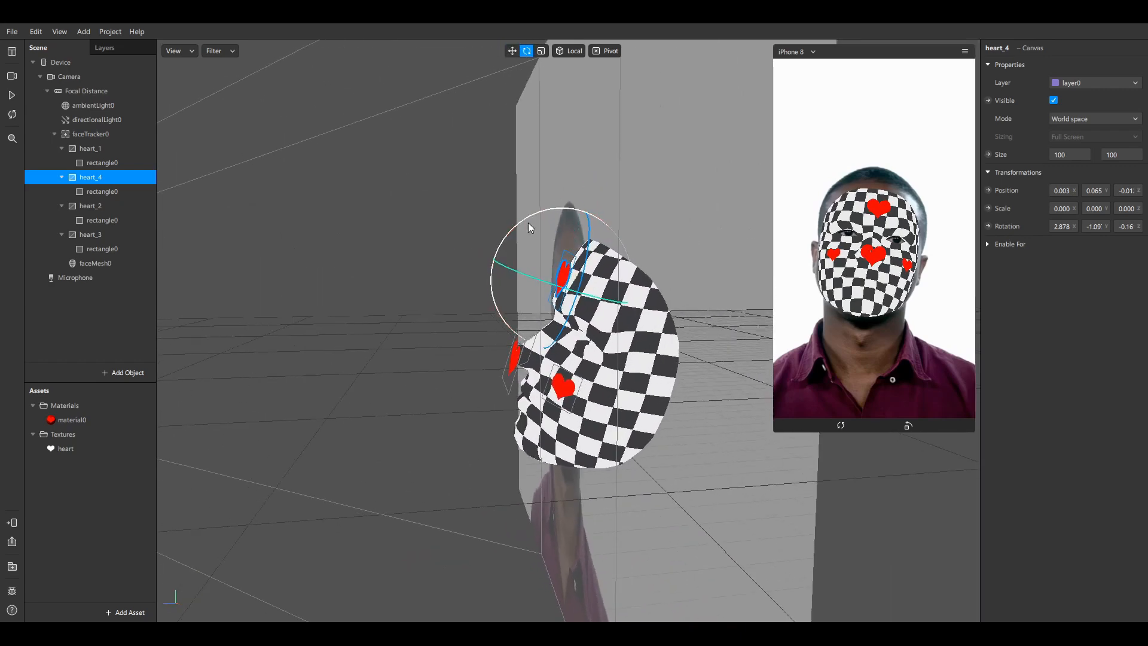
mouse_move(528, 223)
right_mouse_down()
mouse_move(553, 254)
mouse_move(589, 254)
mouse_move(519, 243)
right_mouse_up()
left_click_drag(519, 243, 524, 236)
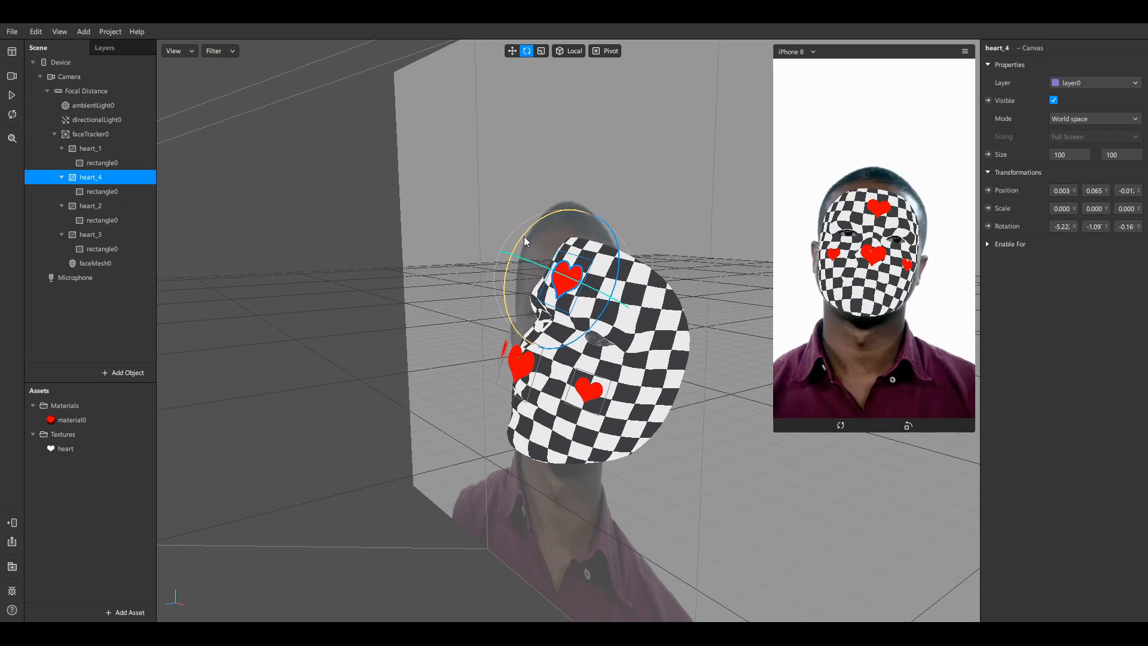
right_click_drag(415, 304, 539, 304)
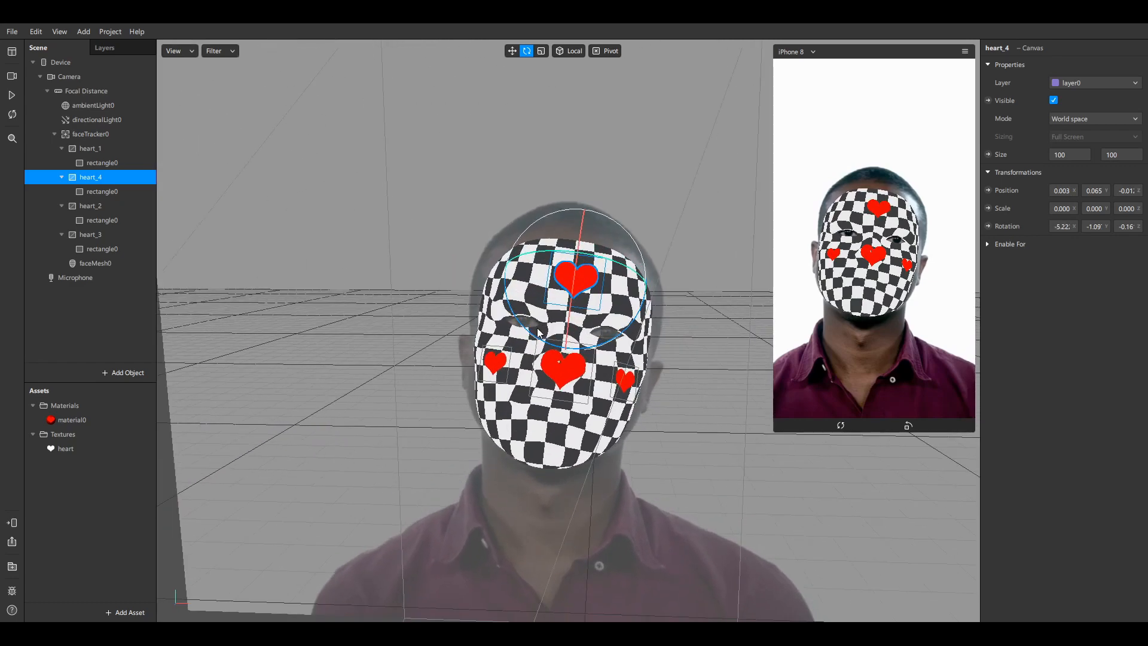
left_click(104, 148)
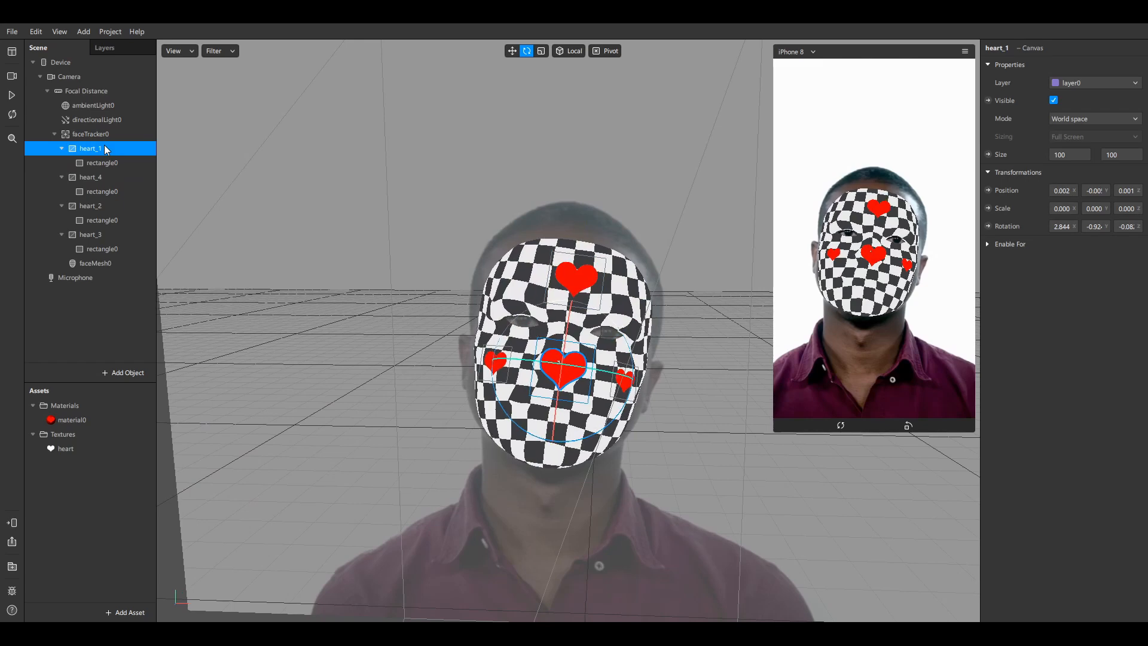
Duplicate heart_1, leaving heart_5 on the nose, and move heart_1 down onto the chin
right_click(103, 148)
left_click(157, 260)
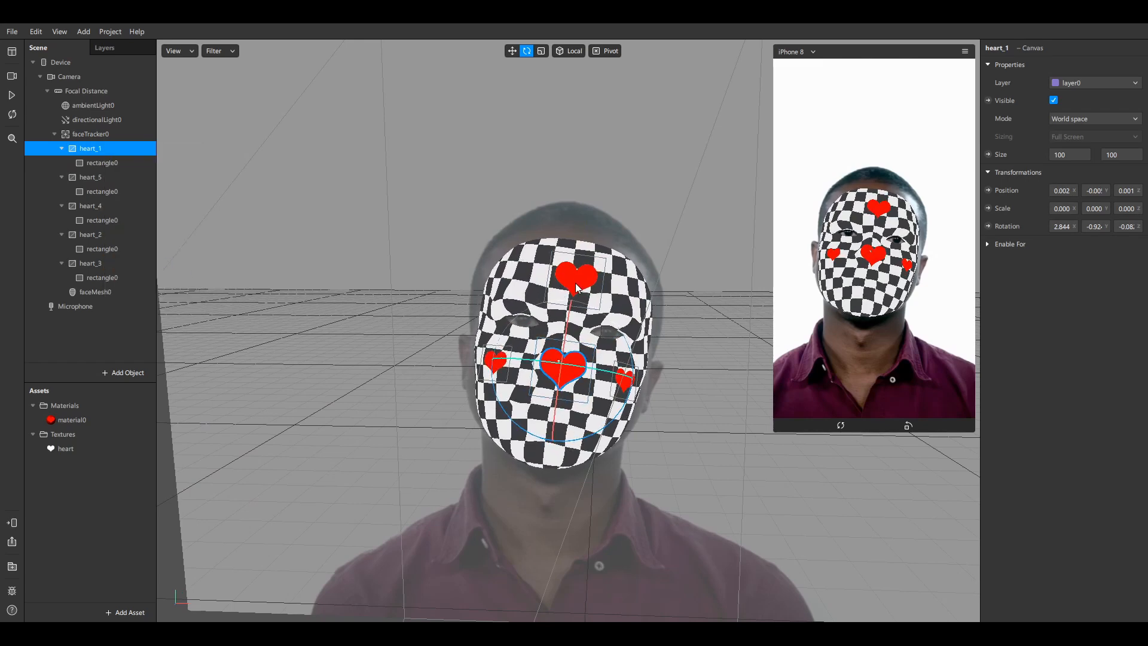
left_click(512, 50)
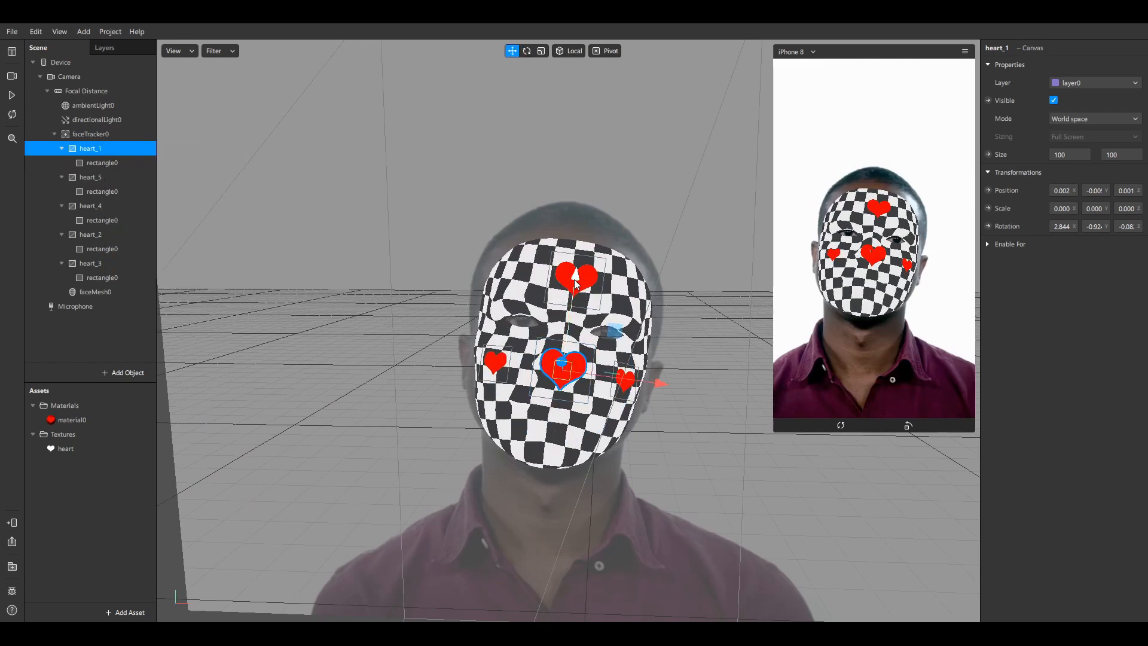
left_click_drag(572, 296, 572, 363)
middle_click_drag(571, 359, 447, 326)
left_click_drag(383, 414, 412, 417)
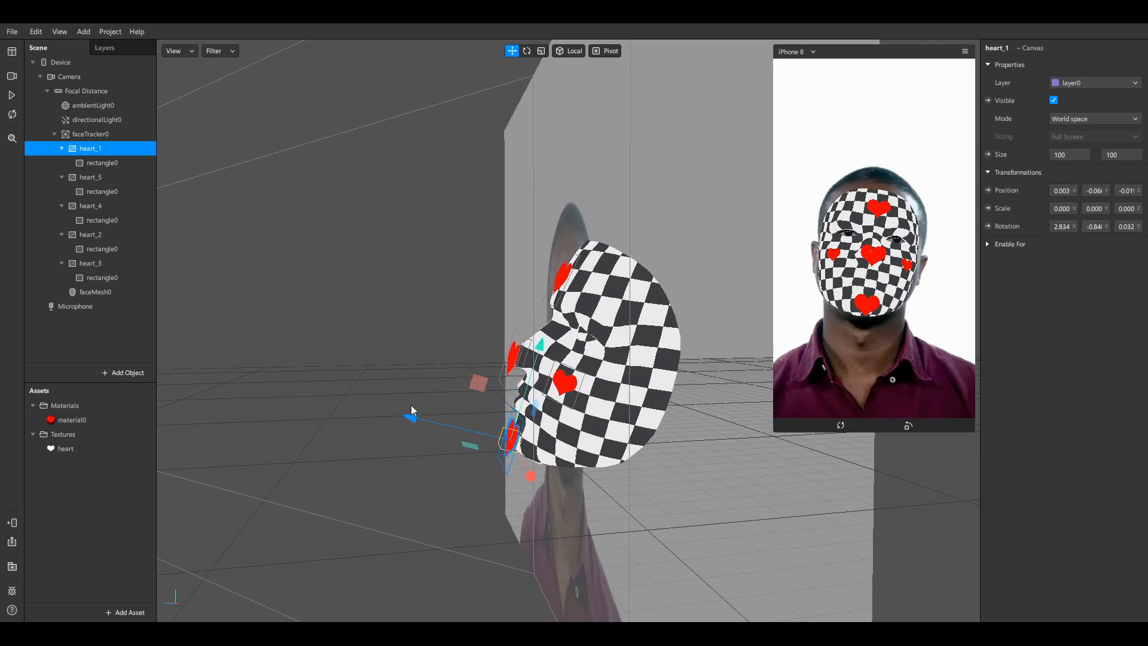
Shrink the chin heart and raise it slightly
left_click(542, 50)
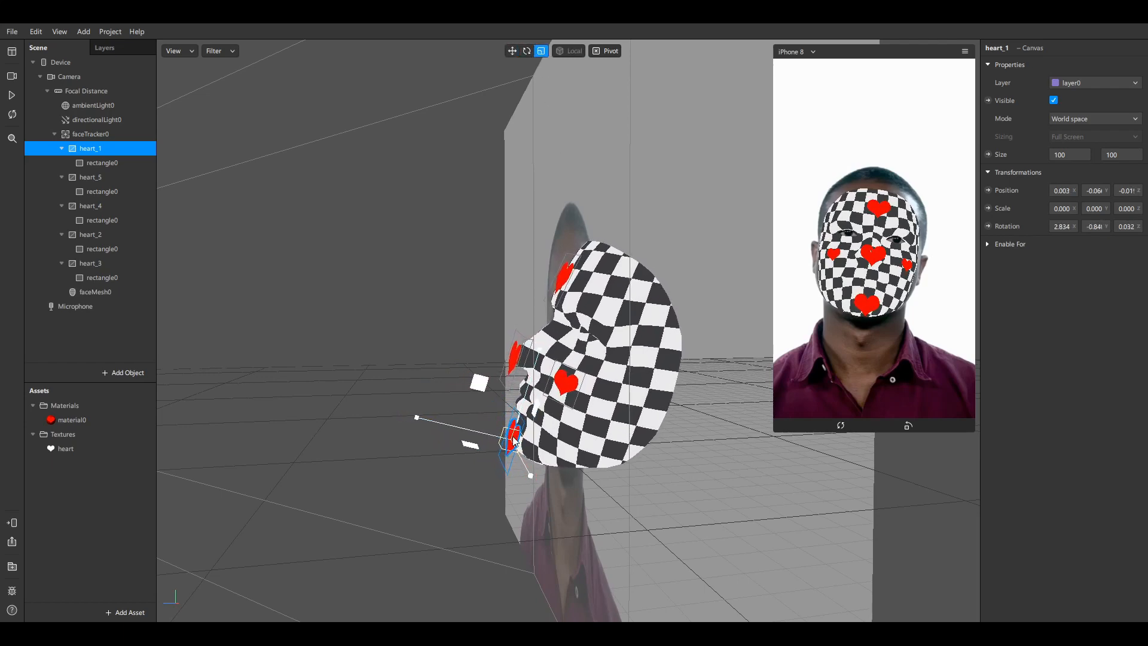
middle_click_drag(500, 388, 506, 440)
left_click_drag(506, 440, 502, 446)
left_click(512, 51)
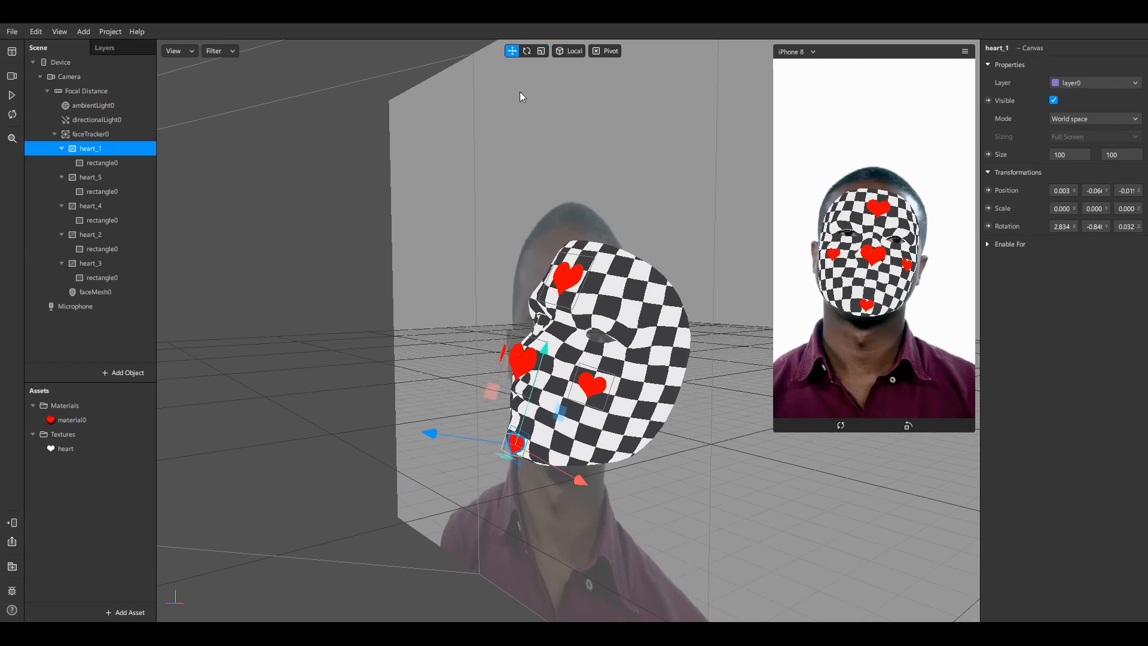
left_click_drag(545, 352, 547, 343)
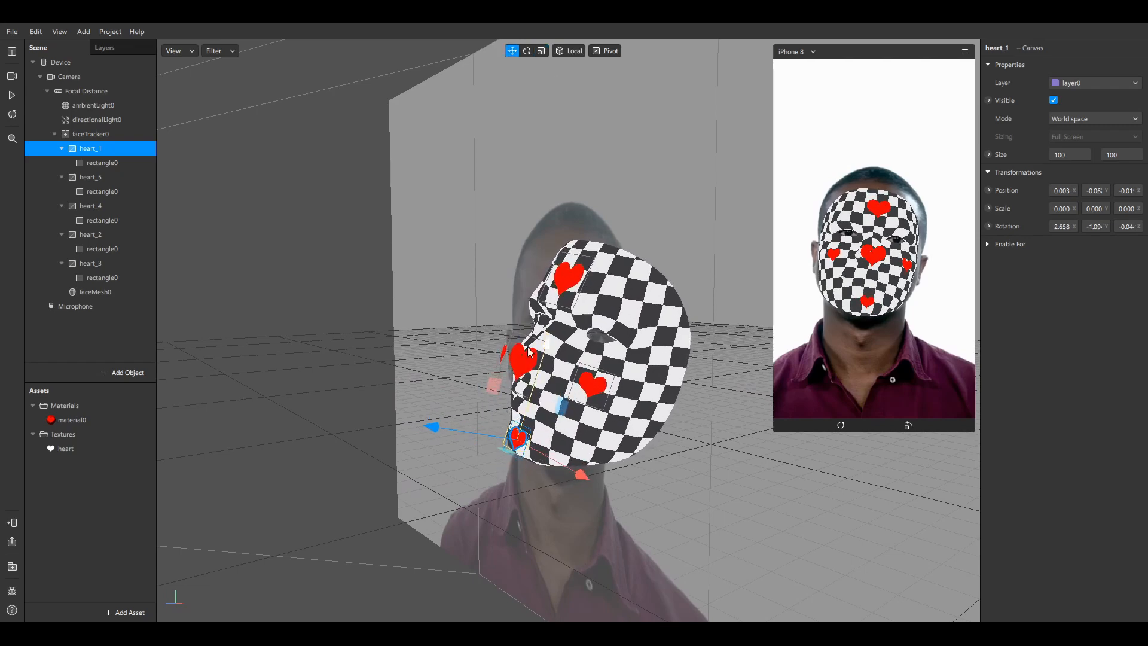
mouse_move(547, 343)
middle_mouse_down()
mouse_move(584, 349)
mouse_move(567, 347)
middle_mouse_up()
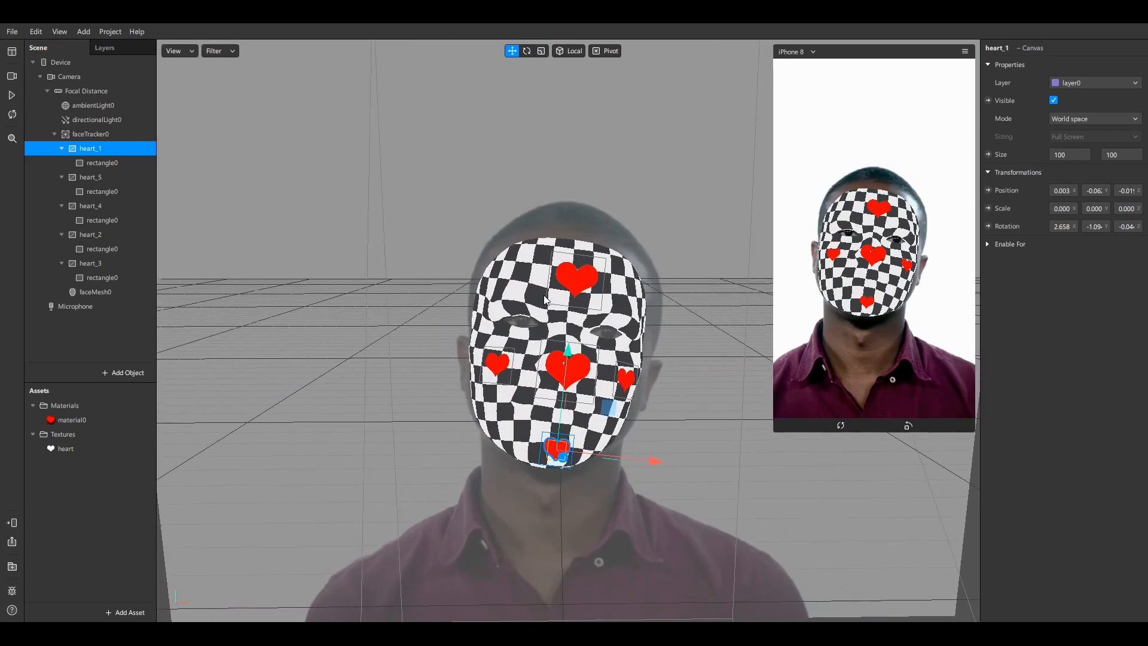
Hide faceMesh0 and play the preview showing only the five red hearts
left_click(107, 292)
left_click(1055, 100)
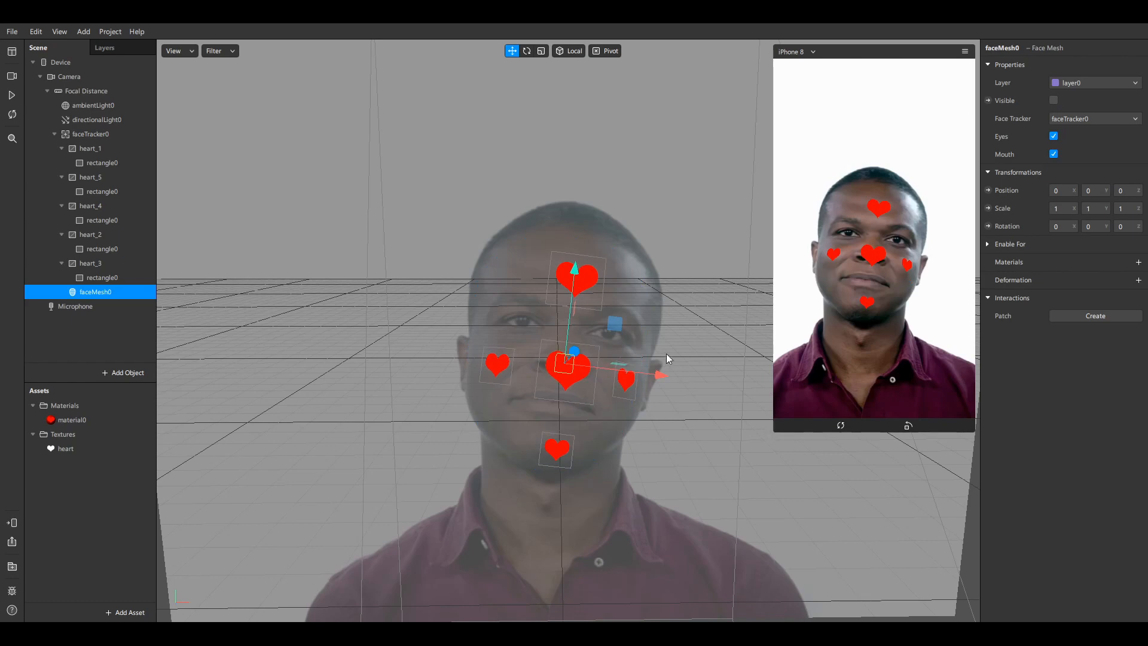
left_click(12, 96)
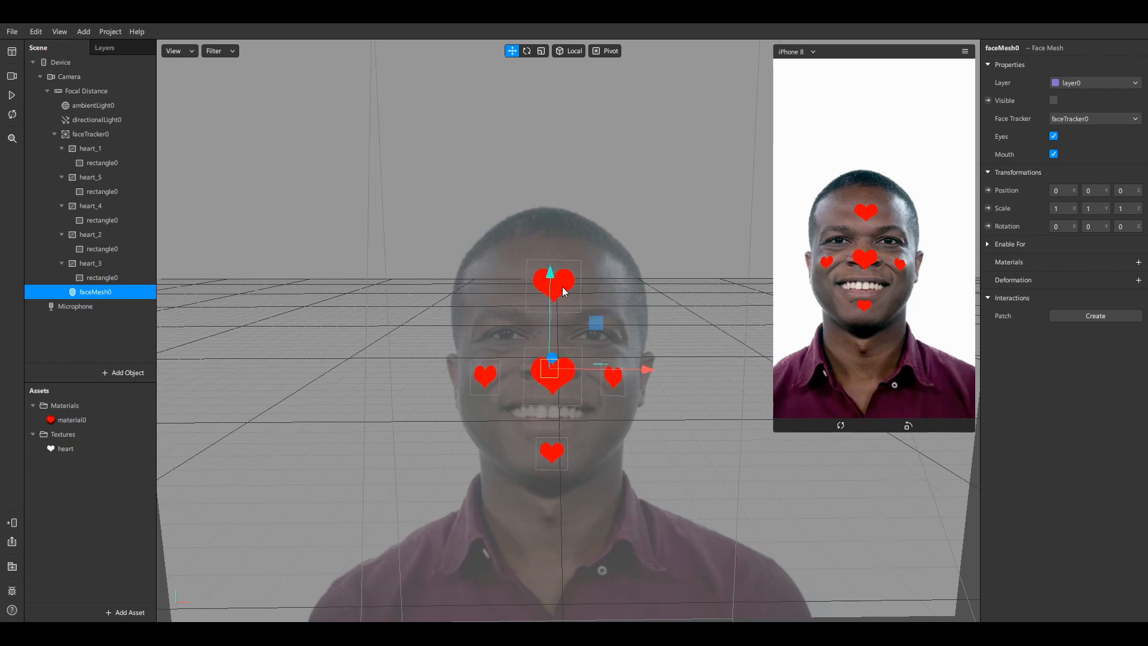
Try other Diffuse colours on material0, restore red, and select the forehead heart
double_click(97, 421)
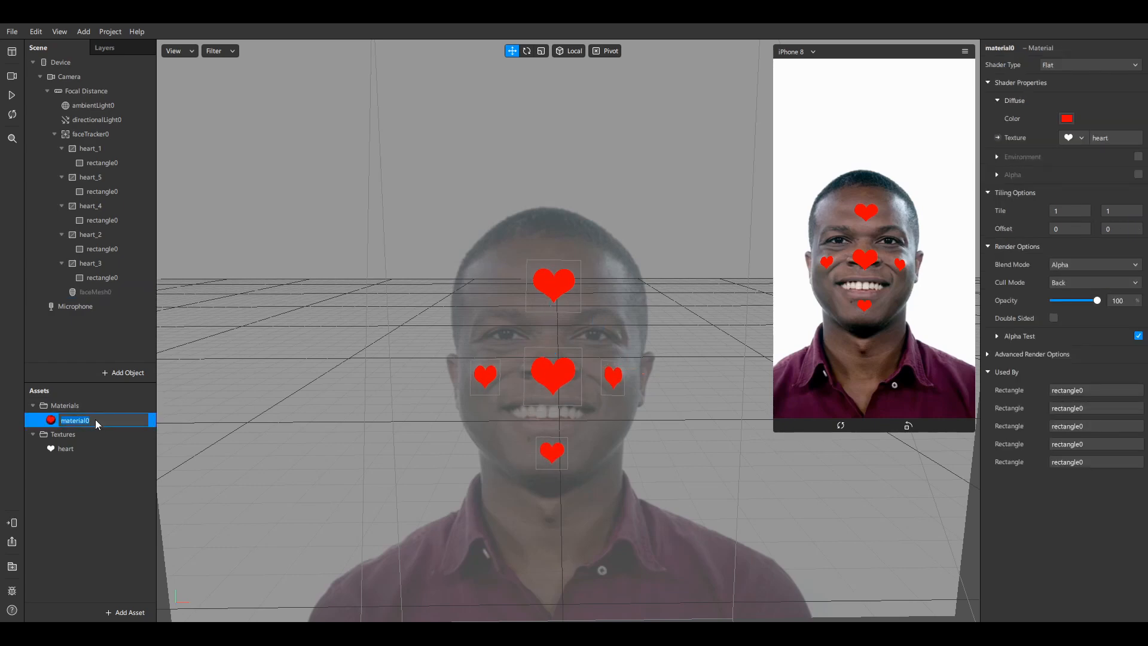
left_click(107, 448)
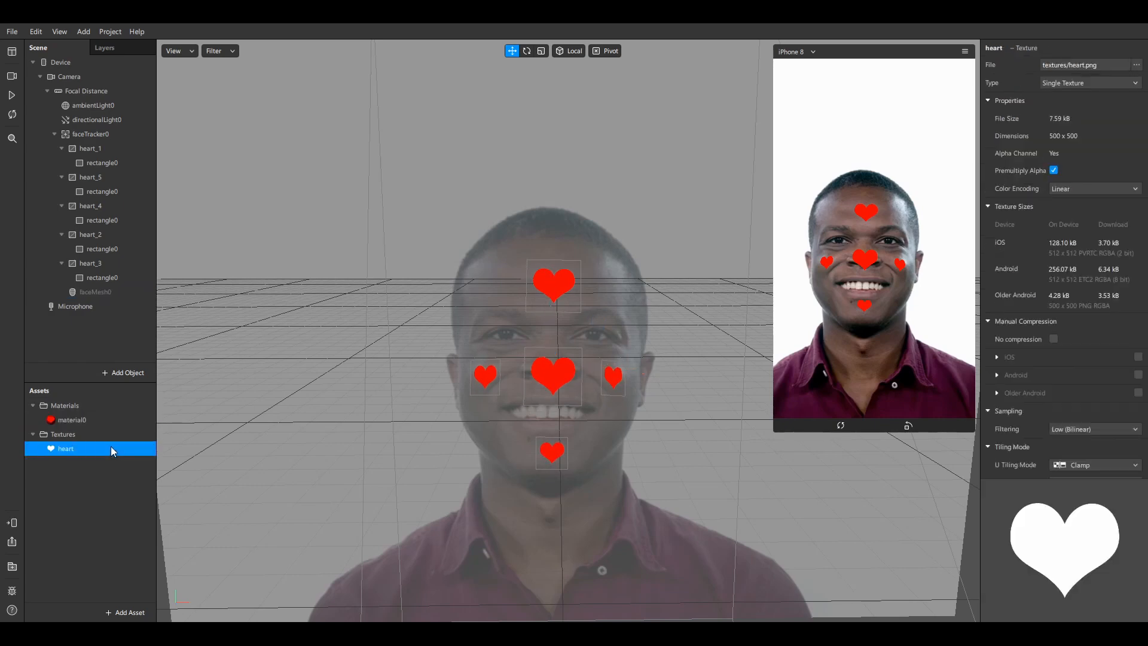
left_click(92, 422)
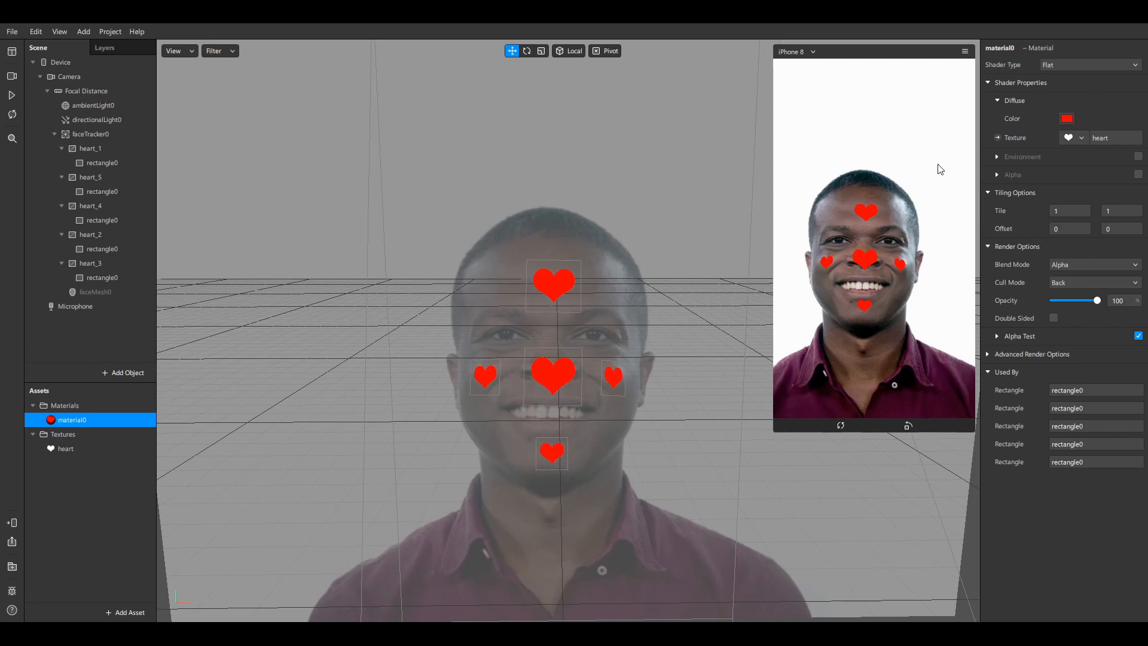
left_click_drag(693, 207, 638, 178)
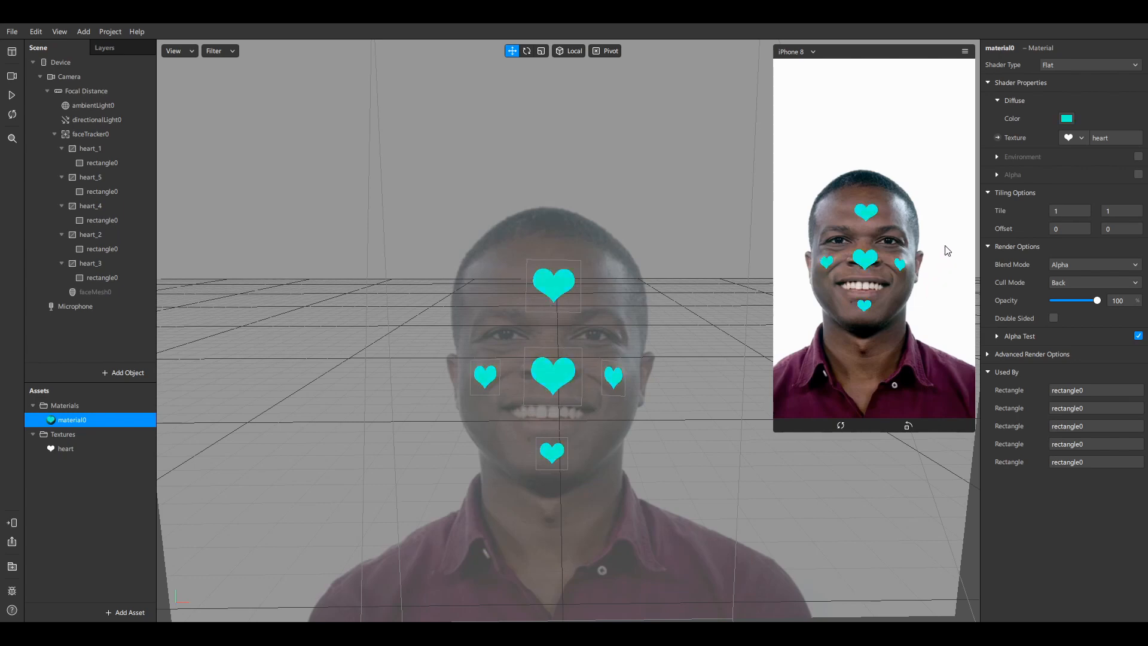
left_click_drag(946, 246, 1007, 243)
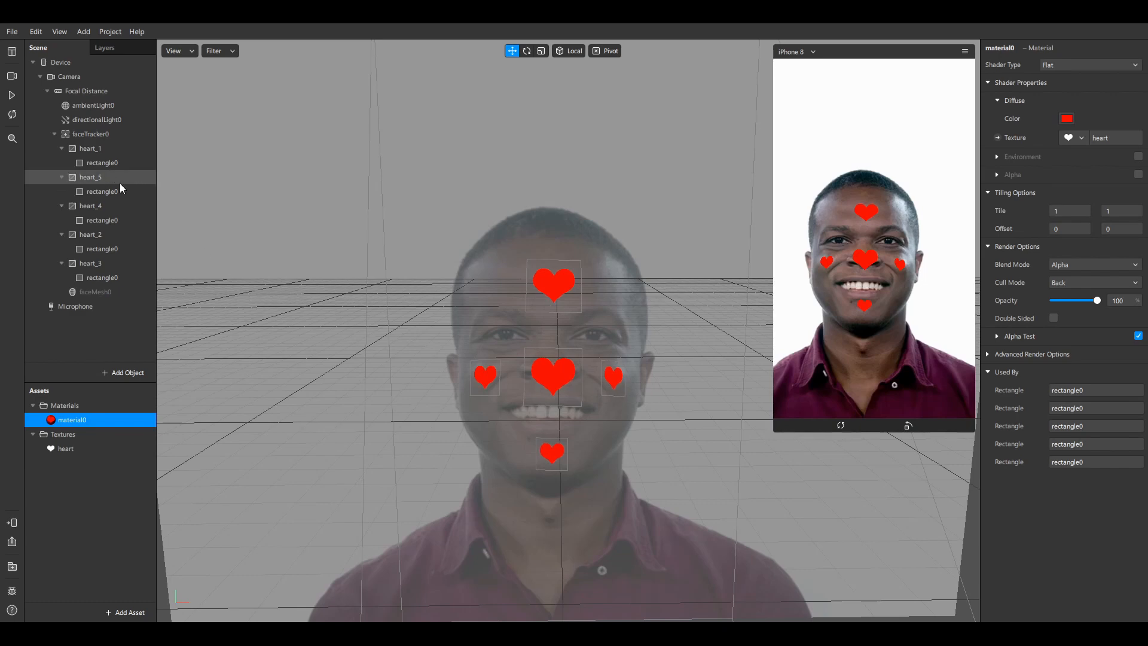
left_click(554, 286)
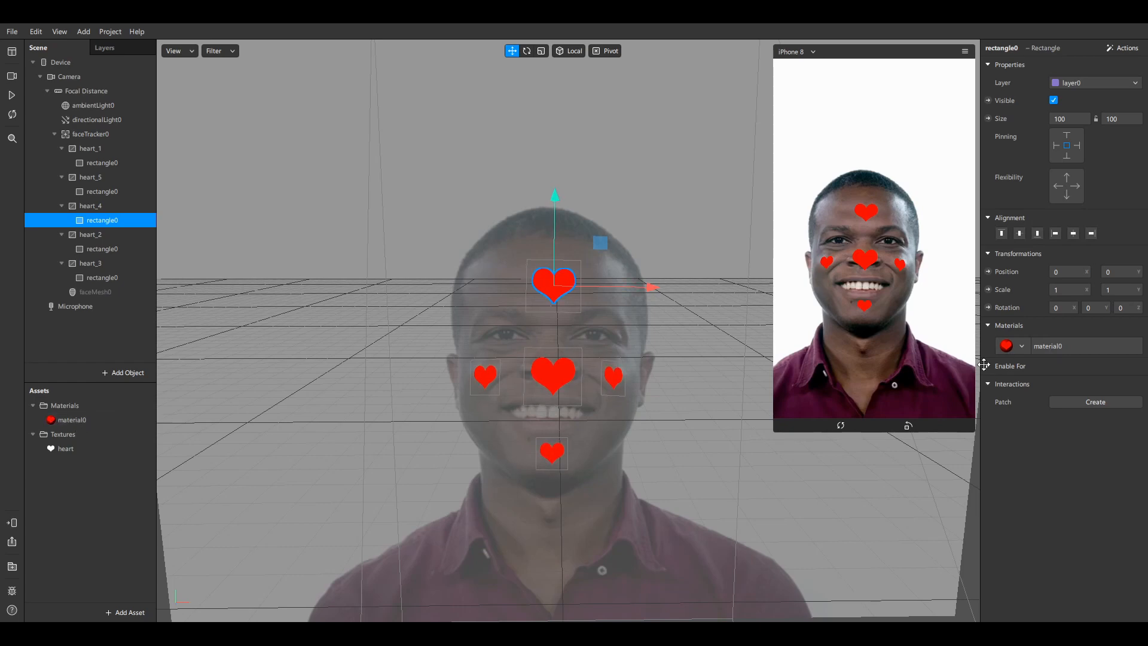
left_click(1016, 350)
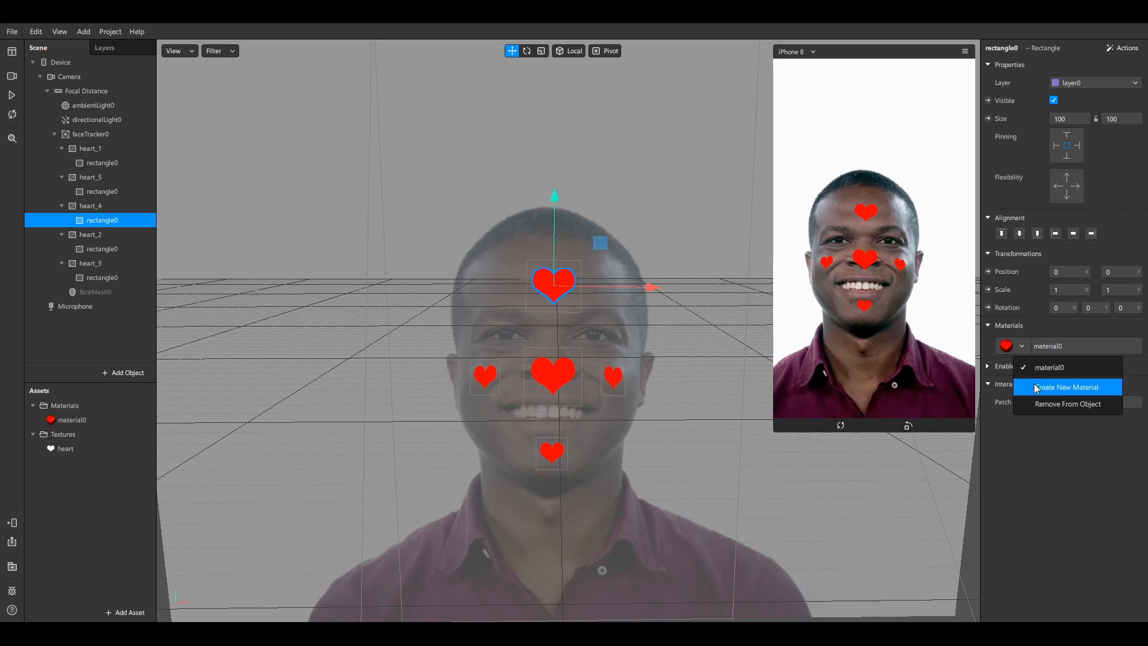
left_click(1033, 462)
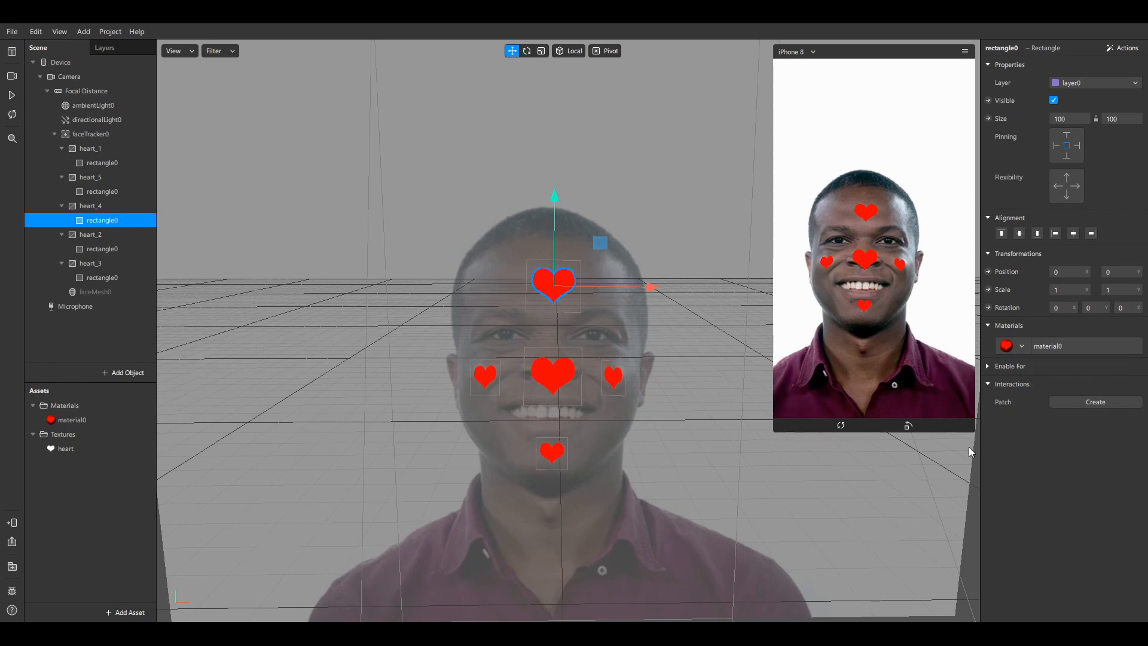
left_click(95, 421)
Duplicate material0 into a new material1
right_click(90, 419)
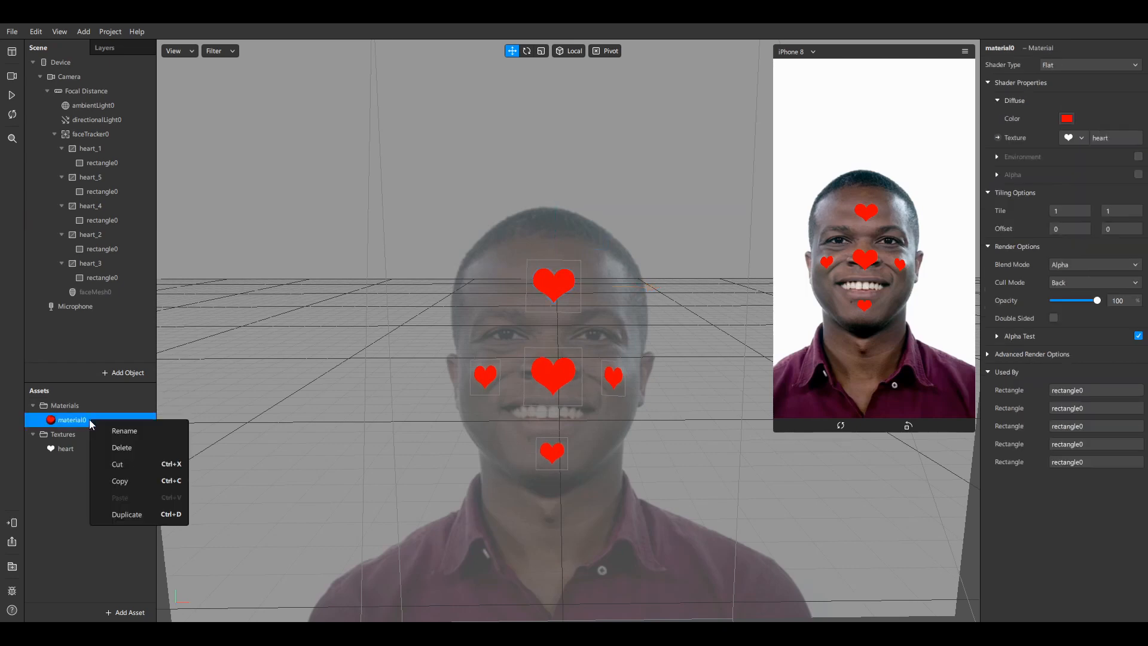
left_click(122, 513)
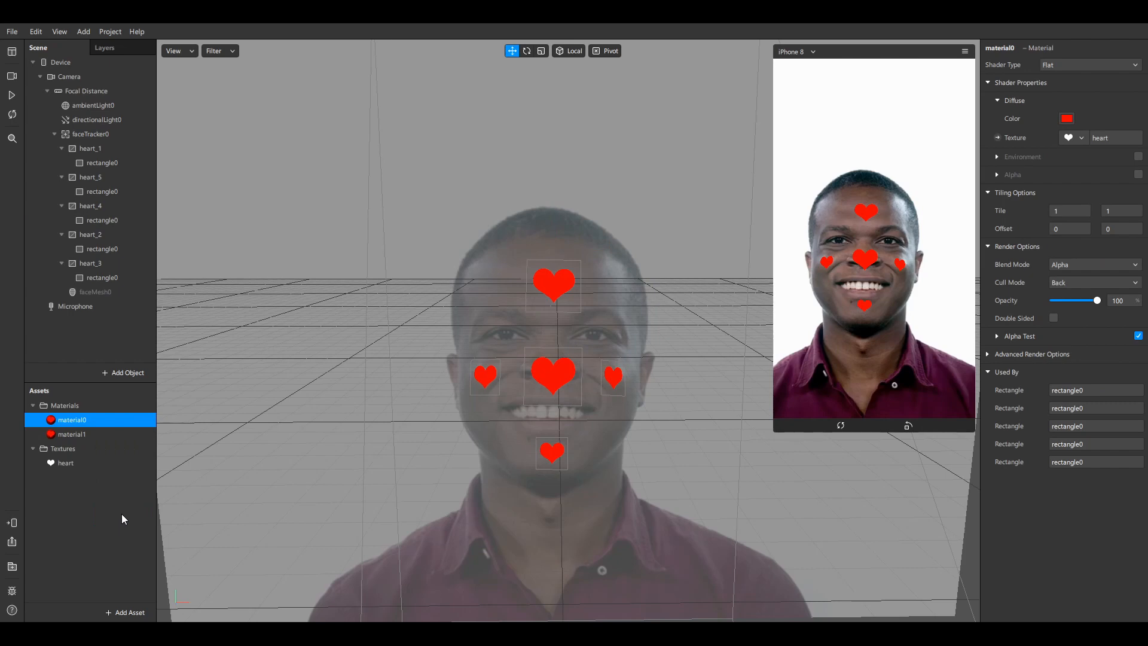
left_click(81, 434)
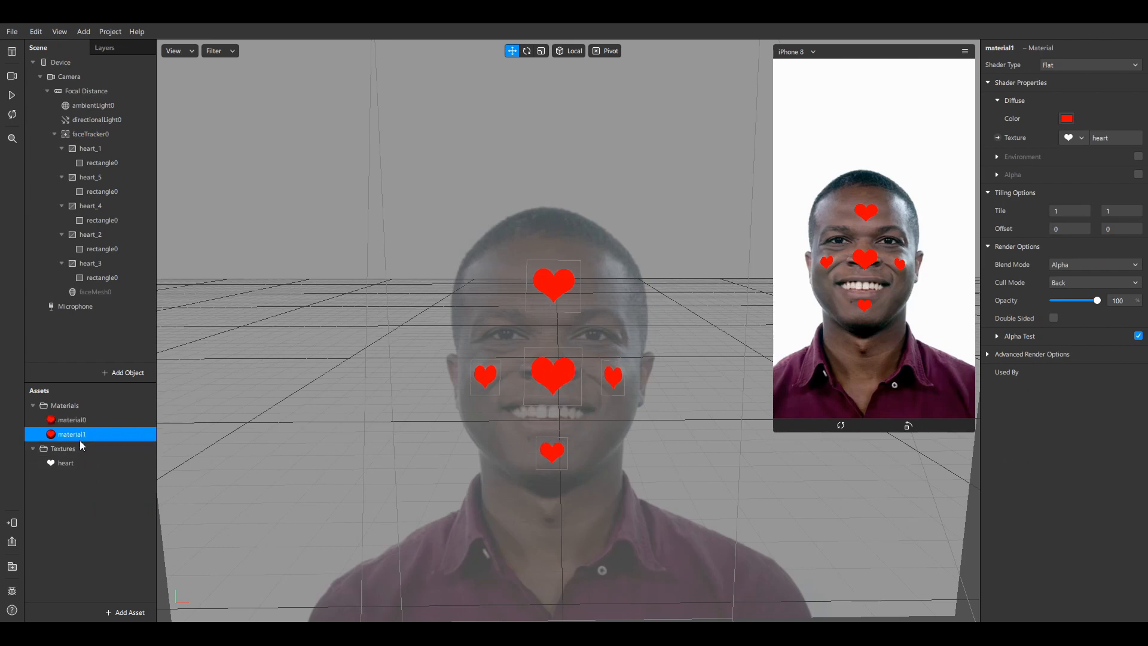
Rename material0 to 'red' and material1 to 'yellow'
double_click(88, 420)
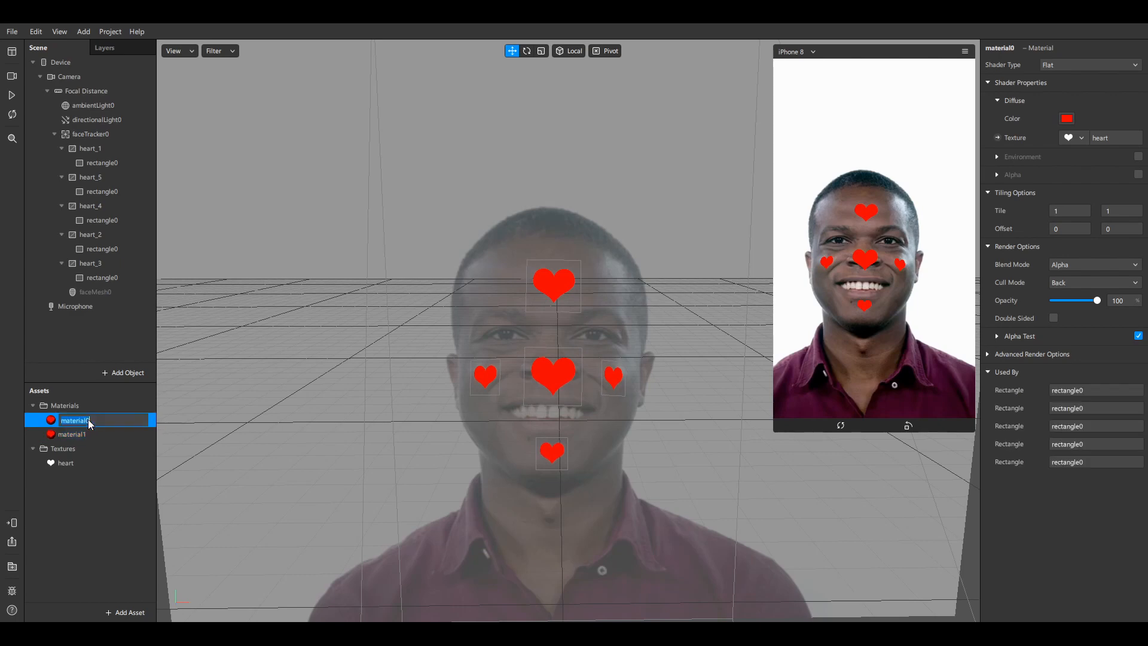
type("red")
double_click(96, 432)
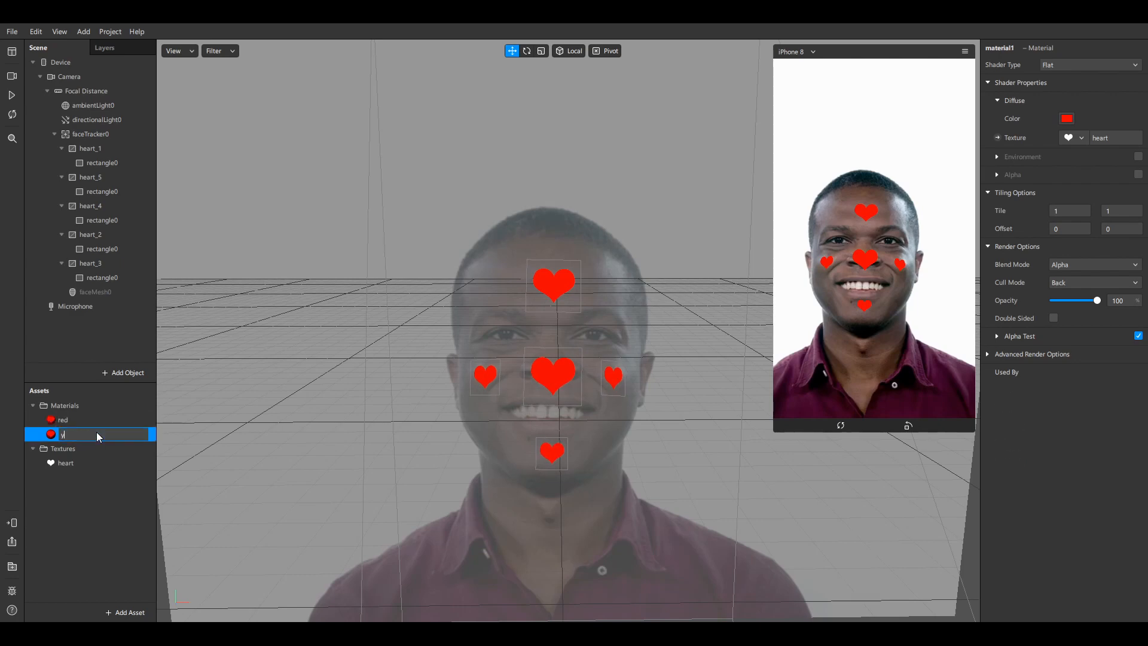
type("yellow")
key("Return")
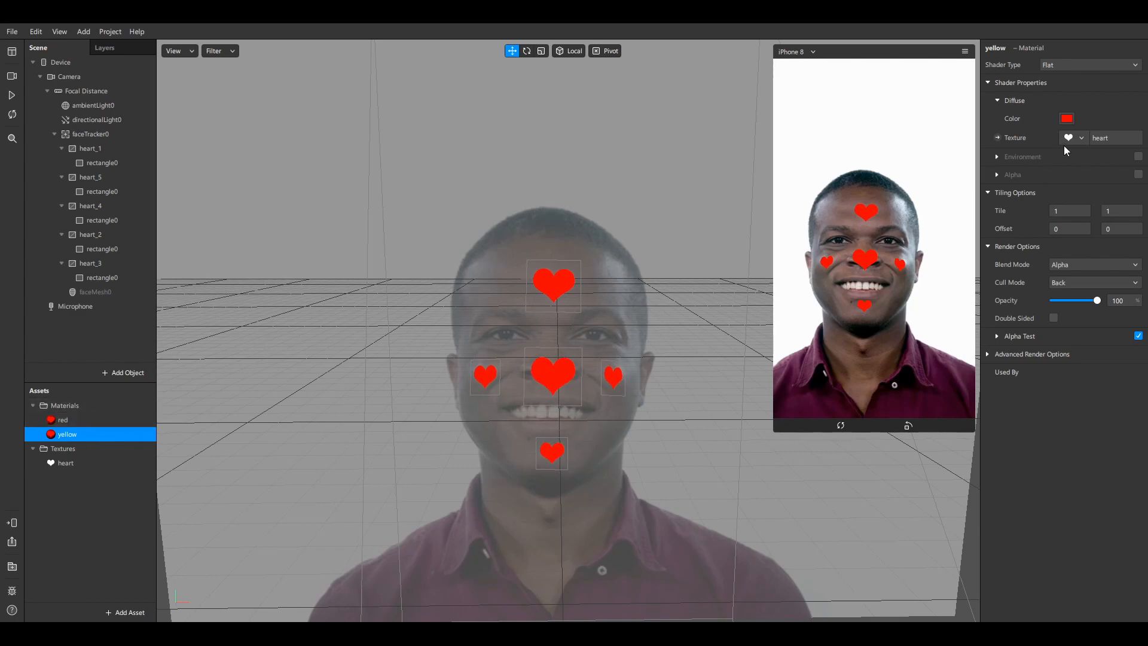
left_click(74, 420)
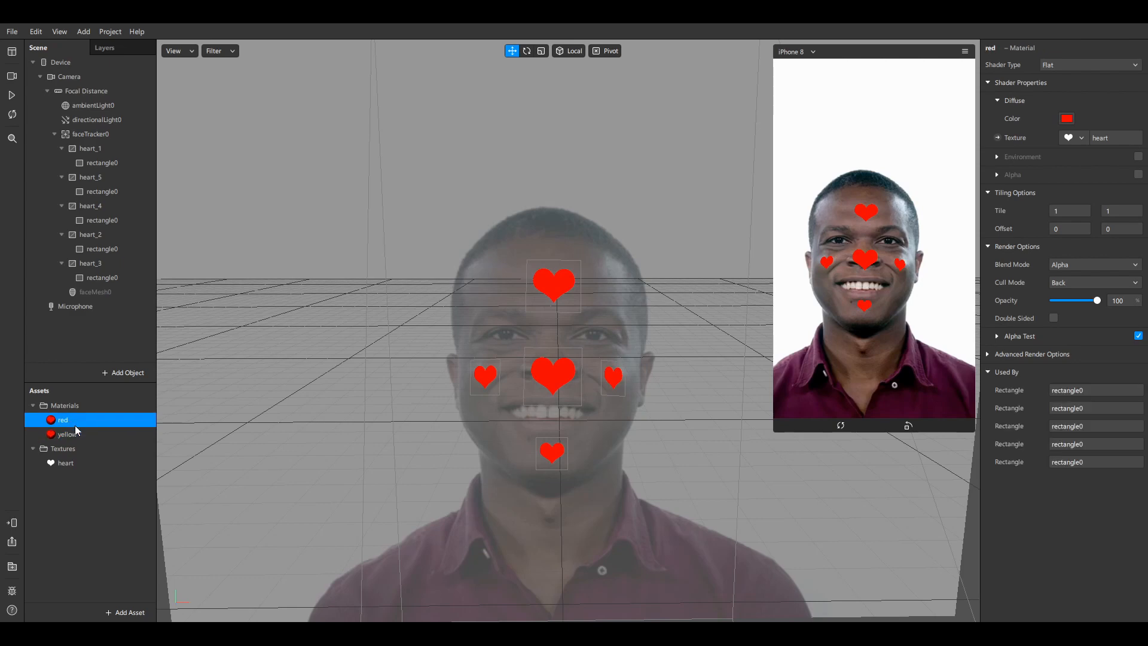
left_click(77, 433)
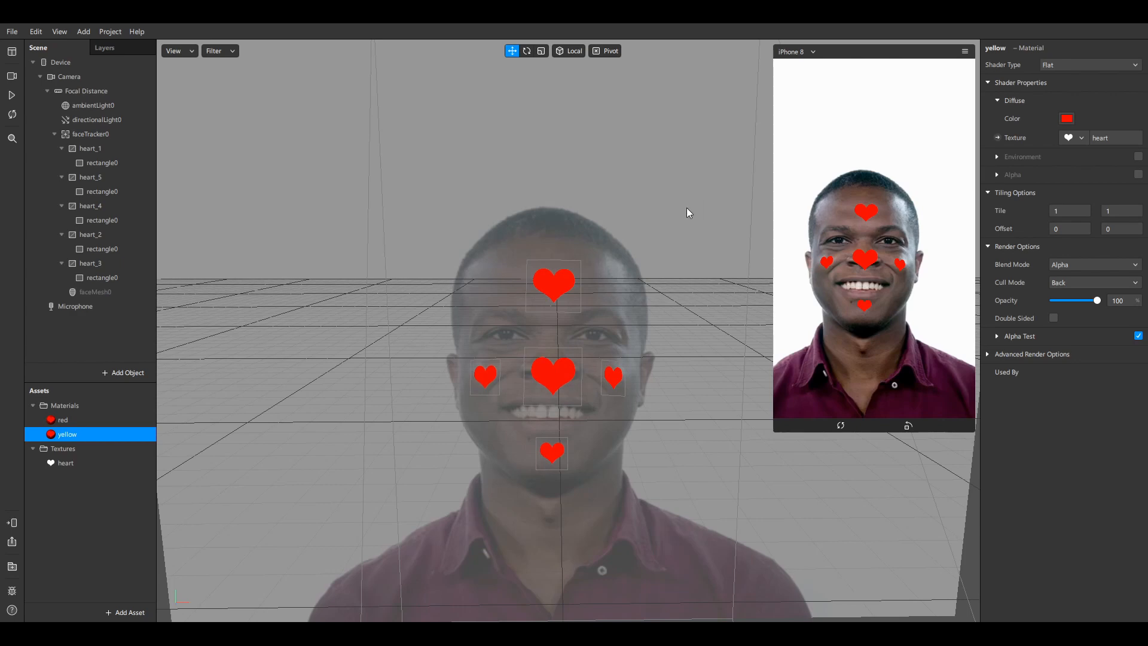
Change the yellow material's Diffuse Color from red to yellow
left_click_drag(687, 207, 677, 196)
left_click(560, 290)
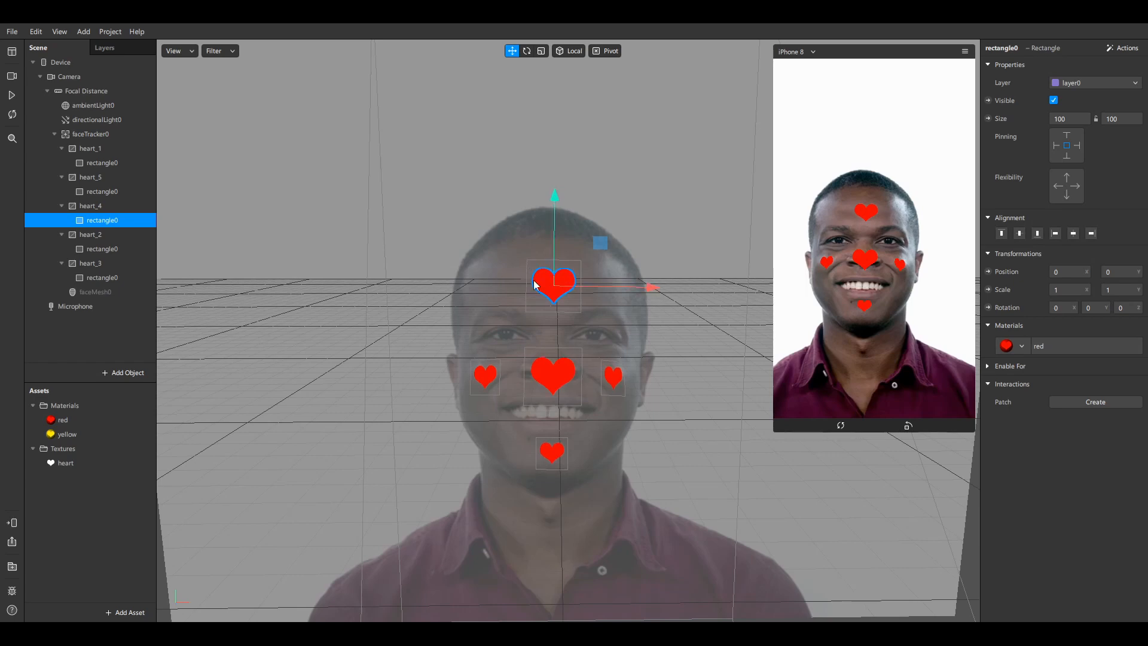
Assign the yellow material to the forehead and chin hearts
left_click(1017, 347)
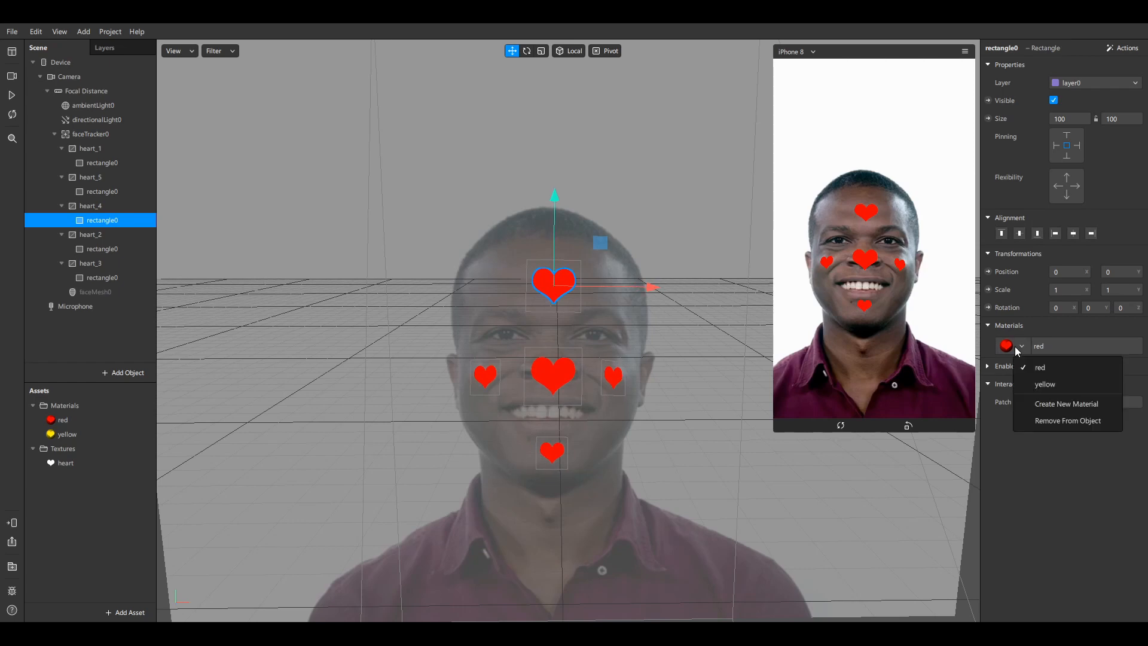
left_click(1036, 388)
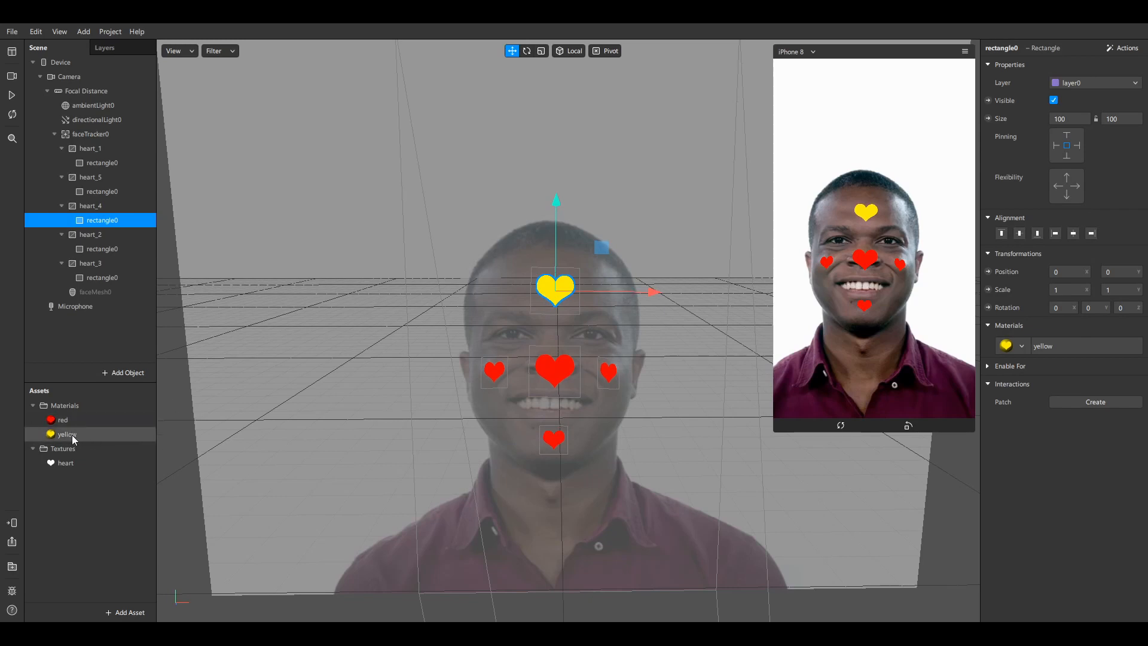
left_click(553, 447)
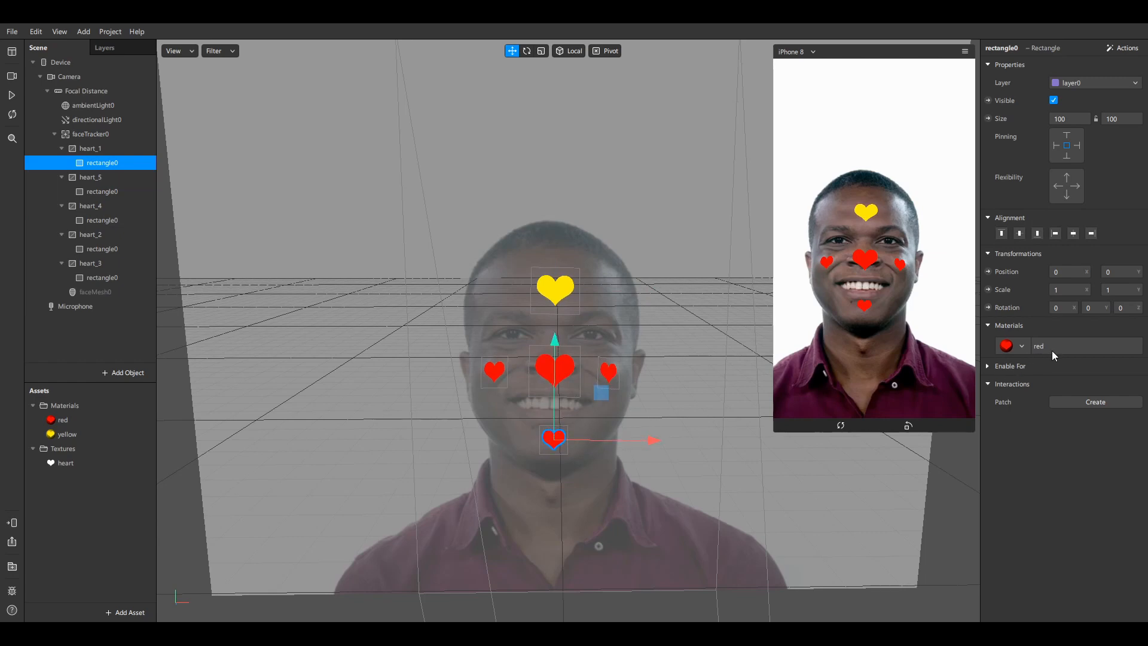
left_click(1014, 349)
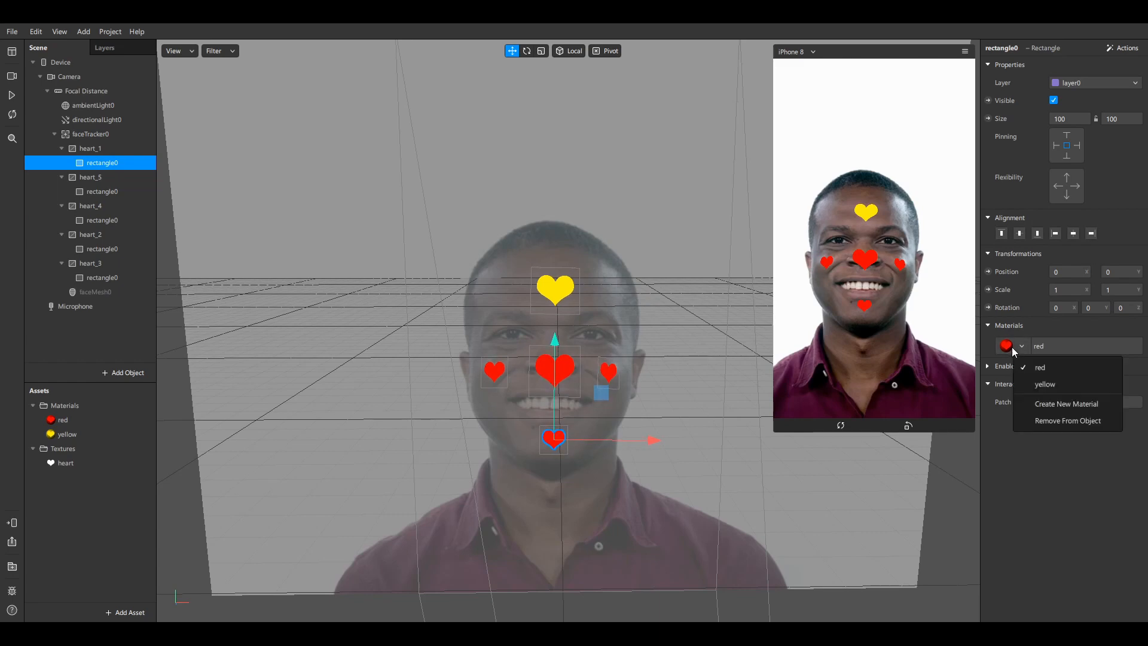
left_click(1043, 384)
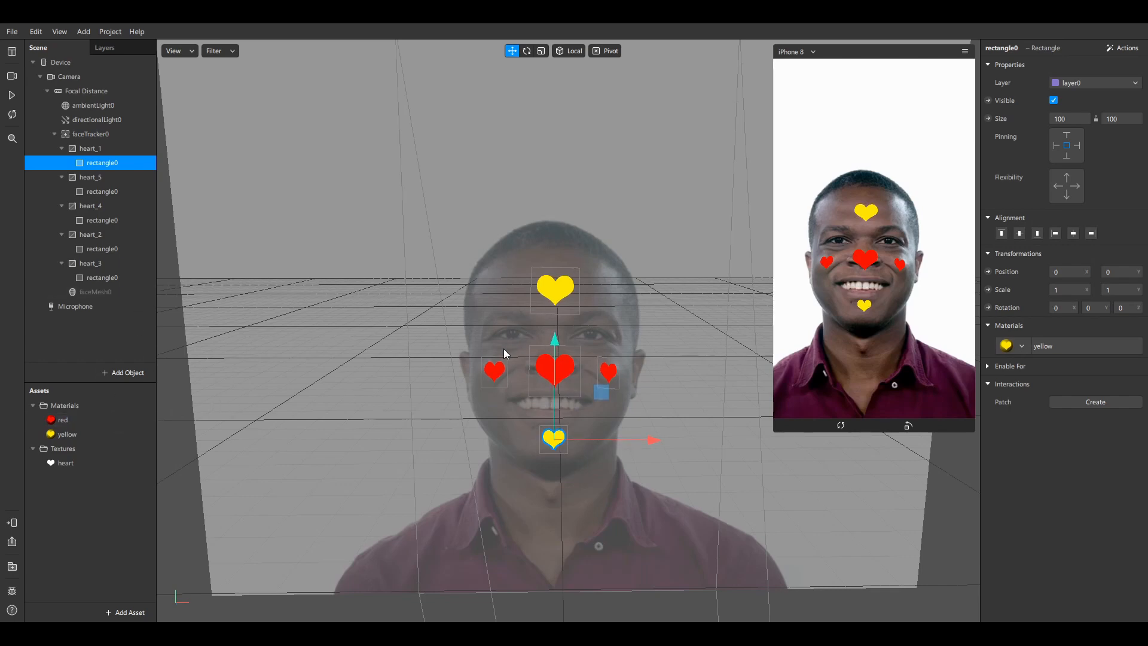
left_click(497, 373)
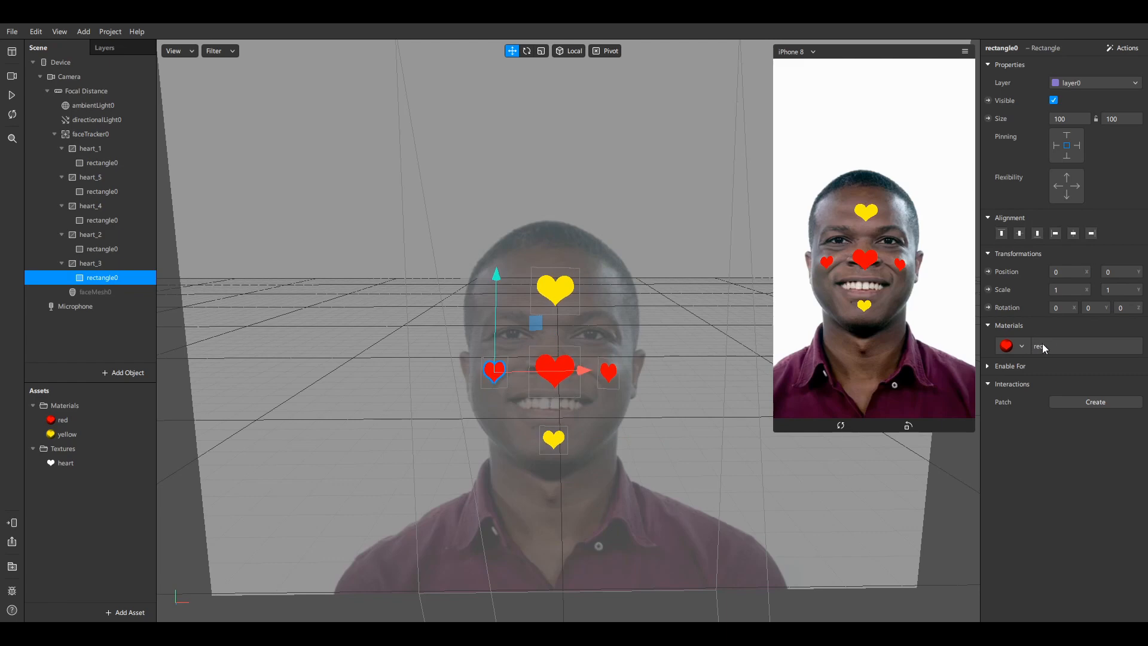
Give the left cheek heart a newly created material0 from the Materials dropdown
left_click(1022, 347)
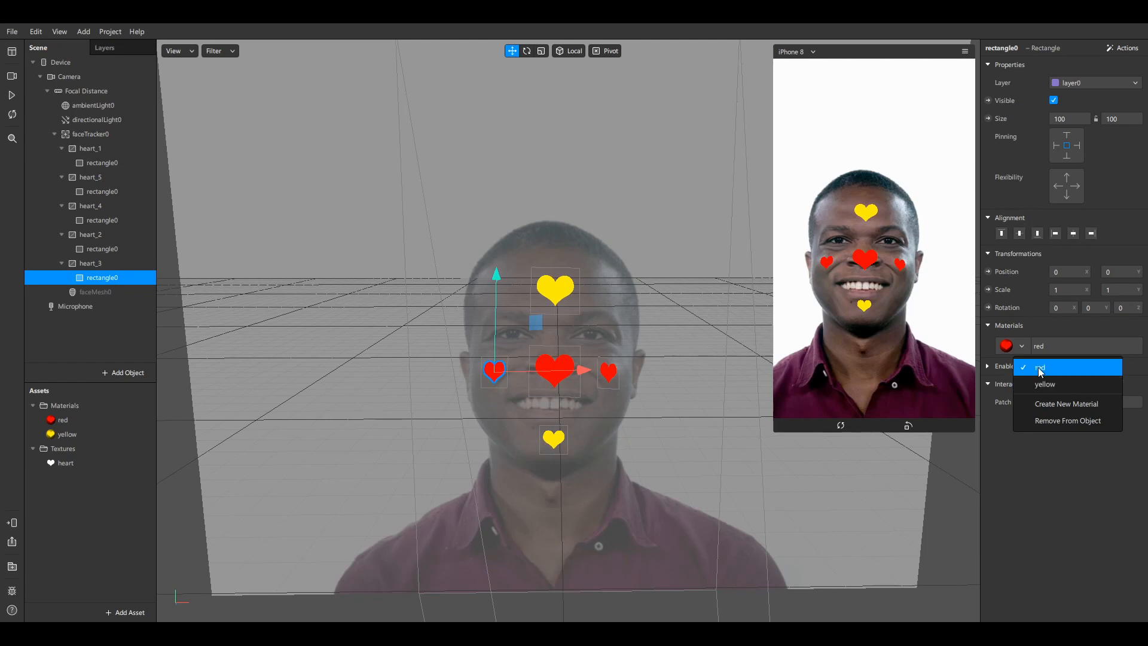
left_click(1048, 407)
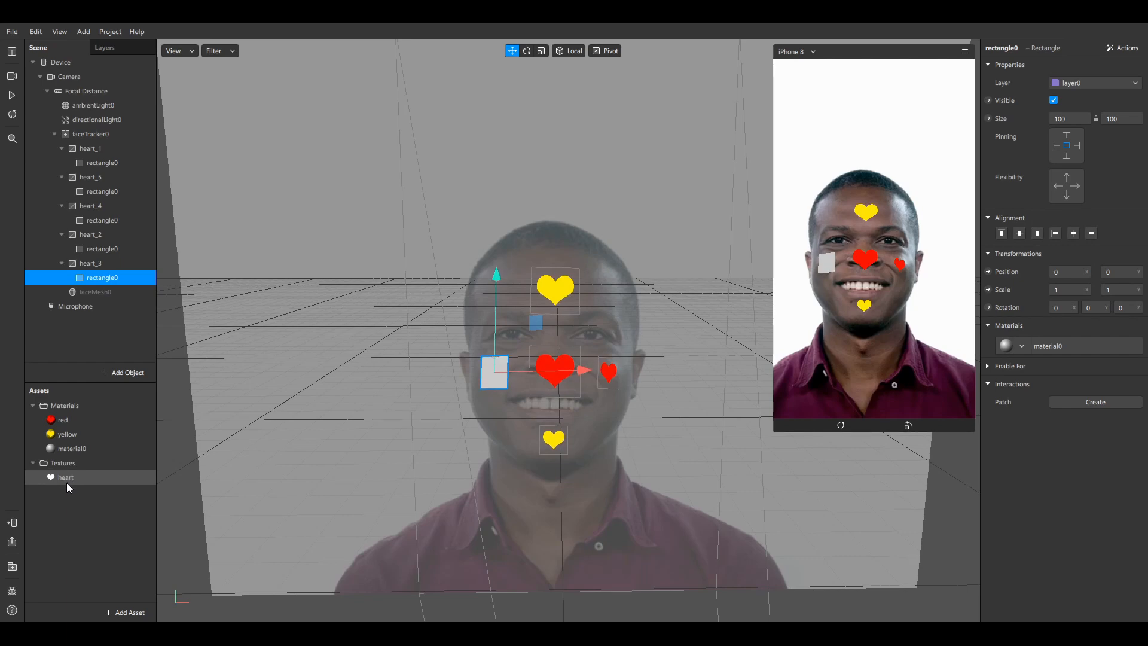
Rename the new material0 to 'blue'
left_click(81, 451)
left_click(81, 451)
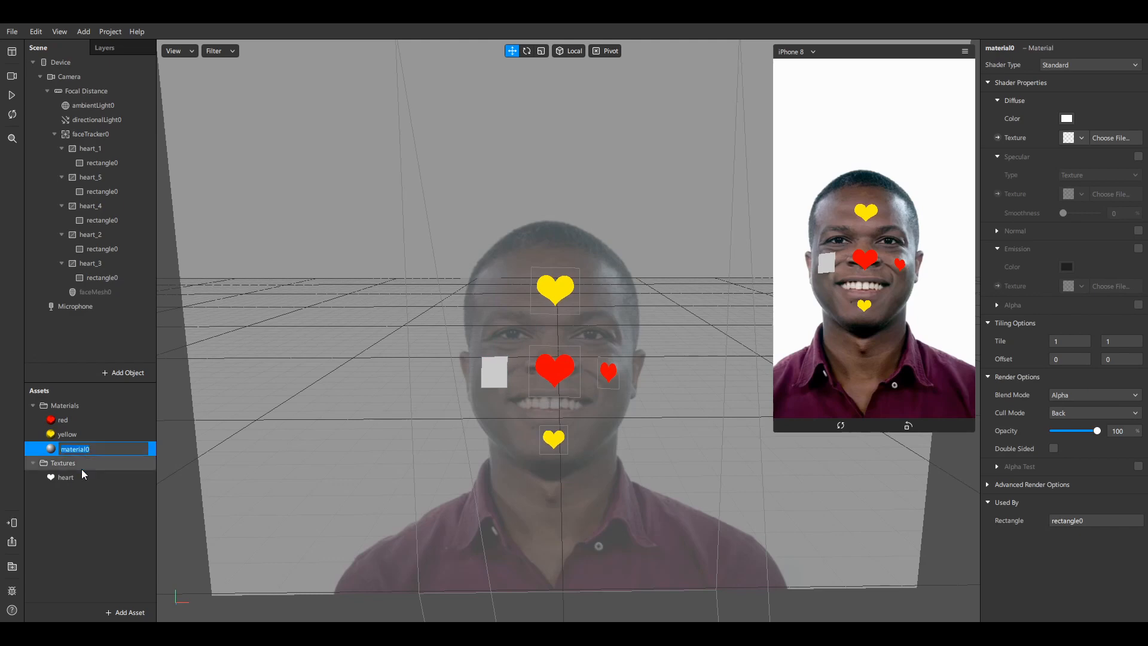
type("blue")
key("Return")
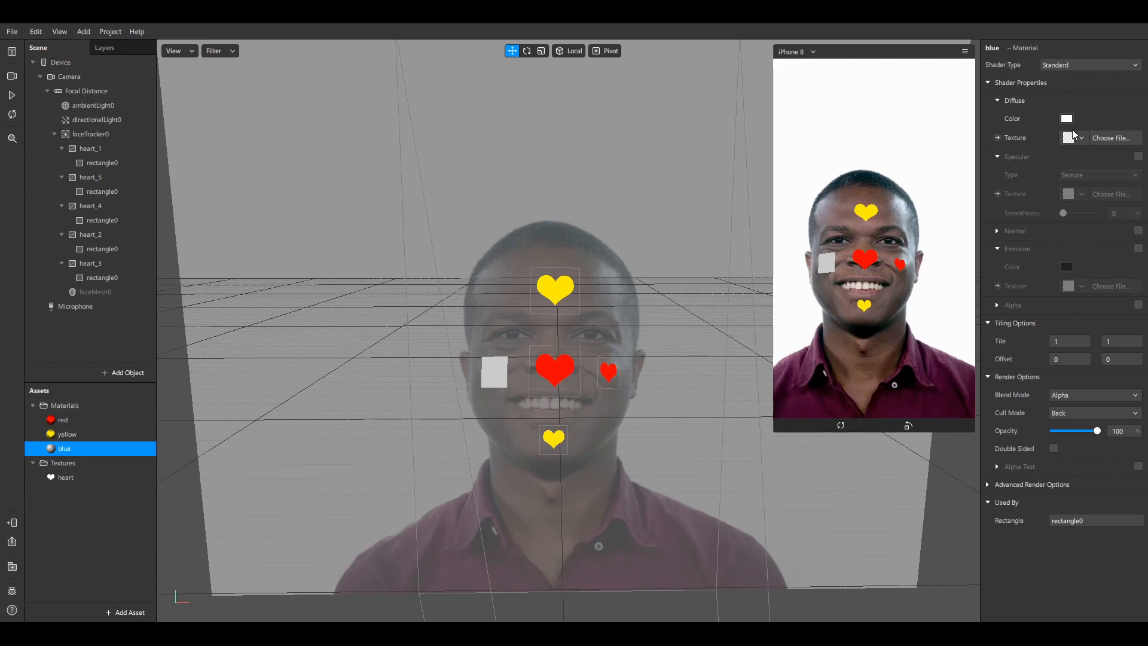
Set the blue material to Flat shader, heart texture, blue colour, with Alpha Test on
left_click(1093, 65)
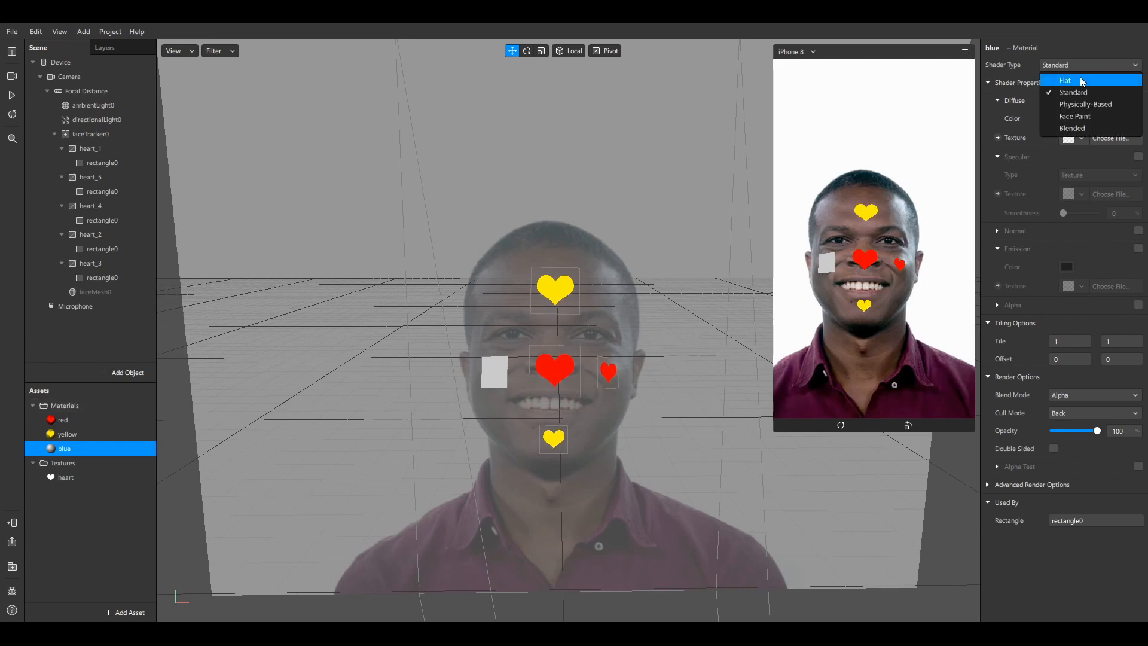
left_click(1084, 80)
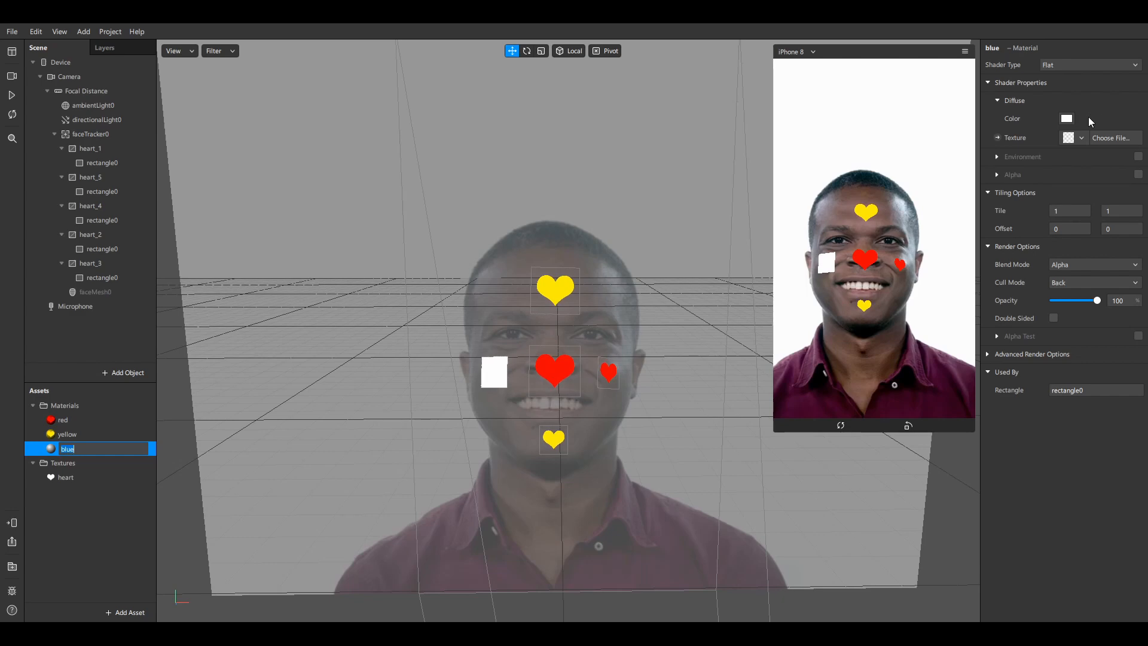
left_click(1074, 139)
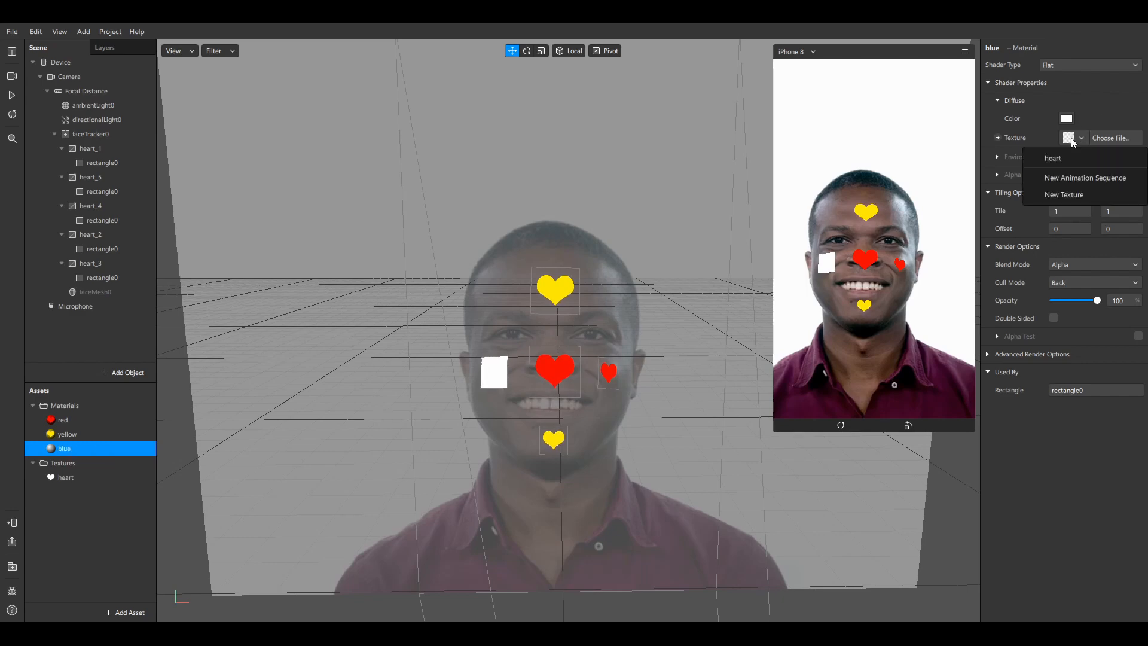
left_click(1067, 159)
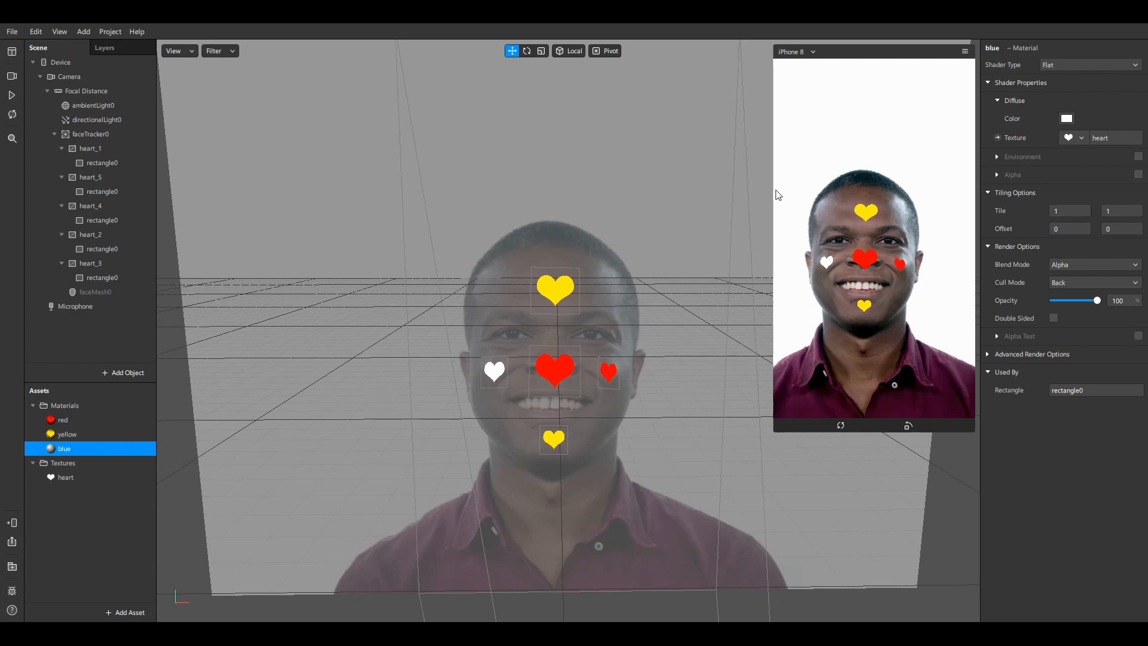
left_click(608, 193)
left_click(613, 192)
left_click(1138, 337)
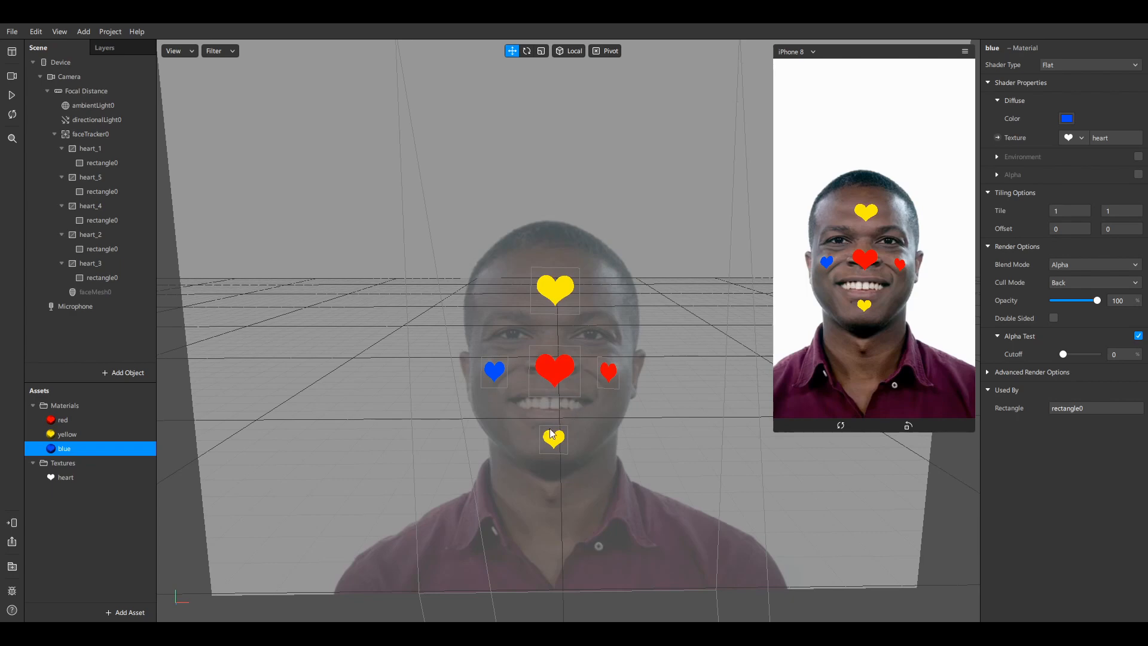
Apply the blue material to the right cheek heart and play the face video
left_click(611, 373)
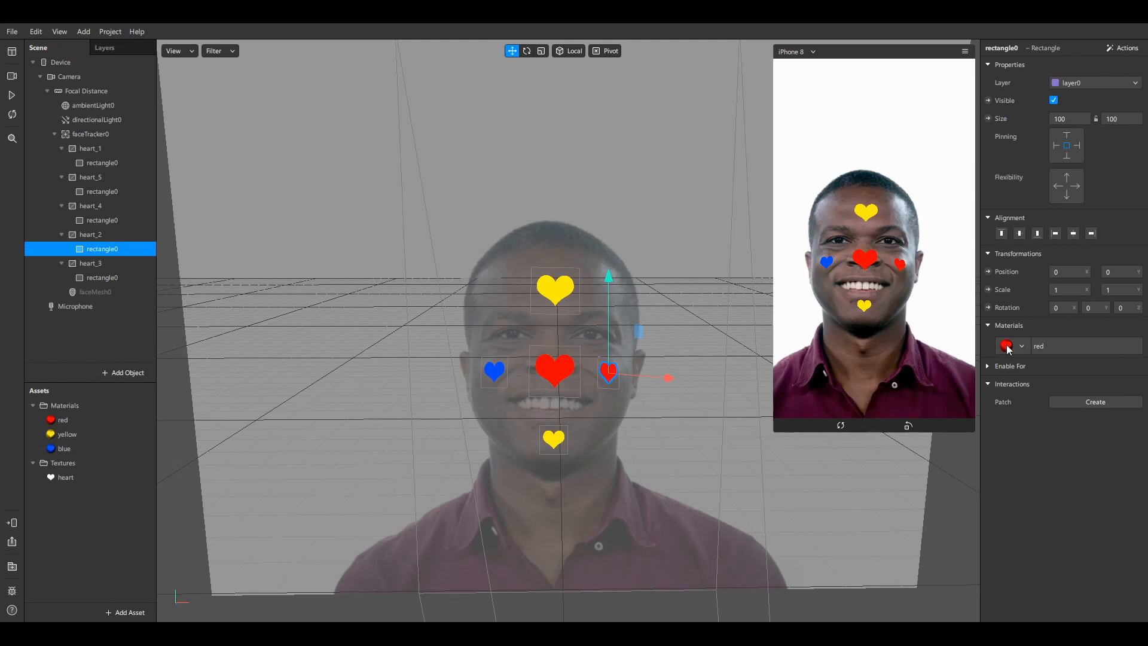
left_click(1007, 347)
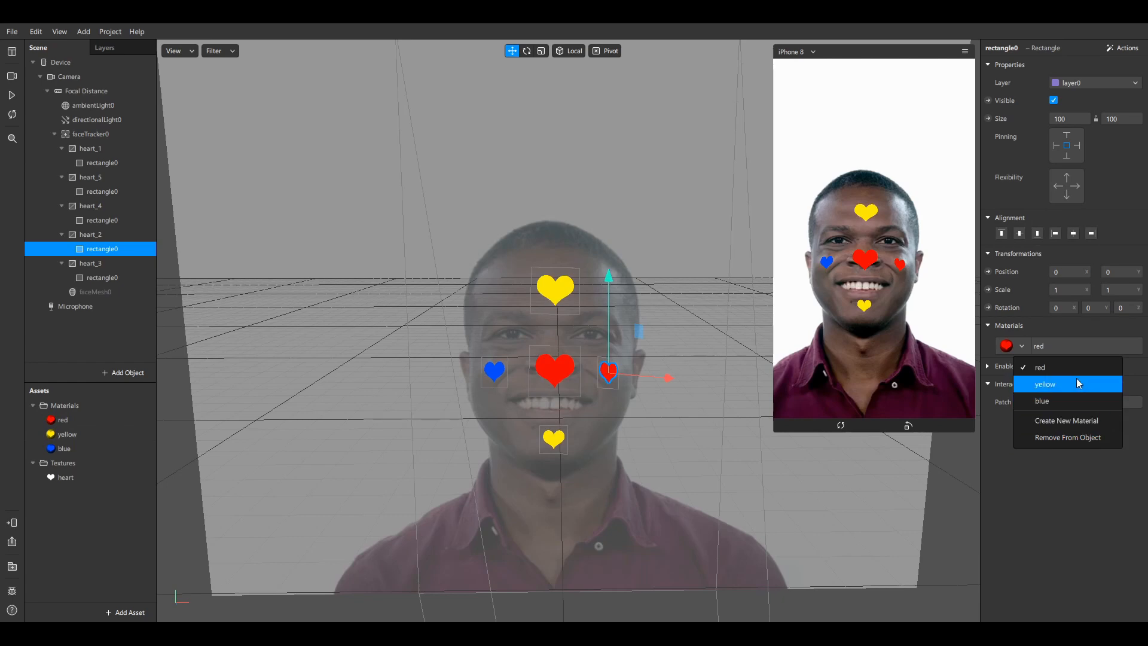
left_click(1058, 404)
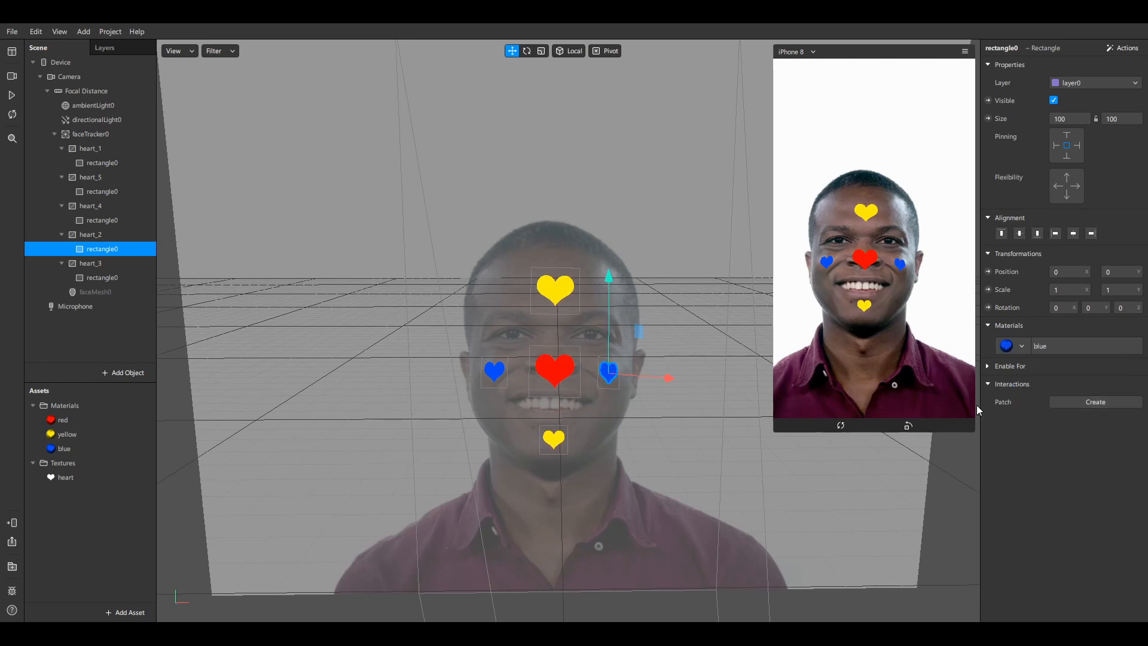
left_click(13, 95)
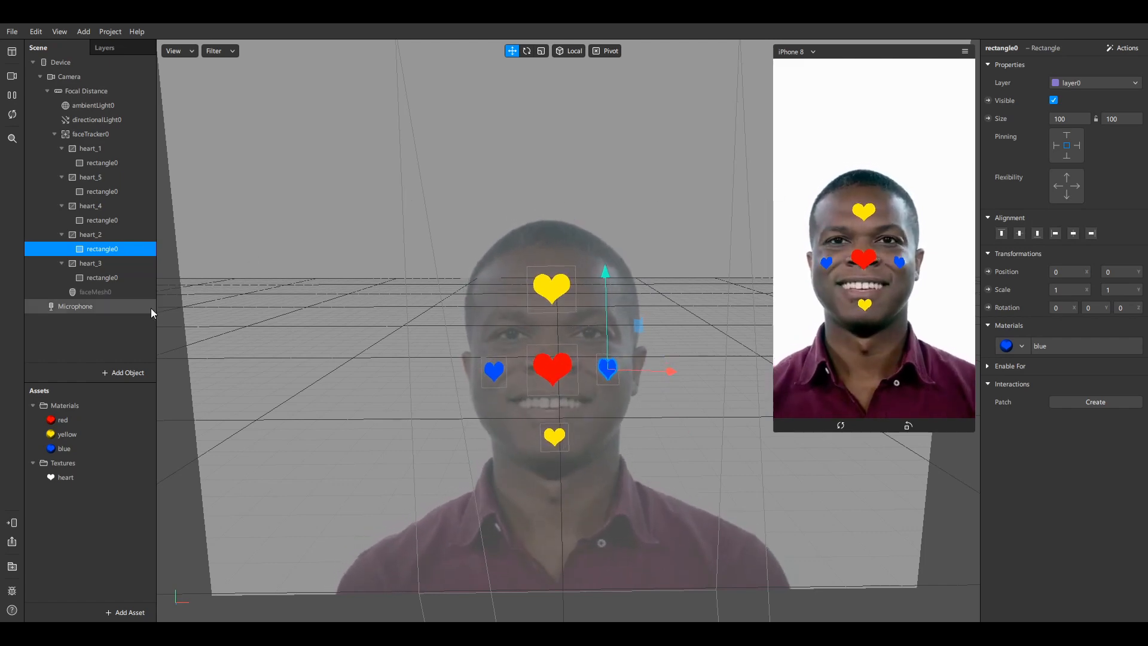
Show the red material's properties from the Assets panel while the preview plays
left_click(88, 419)
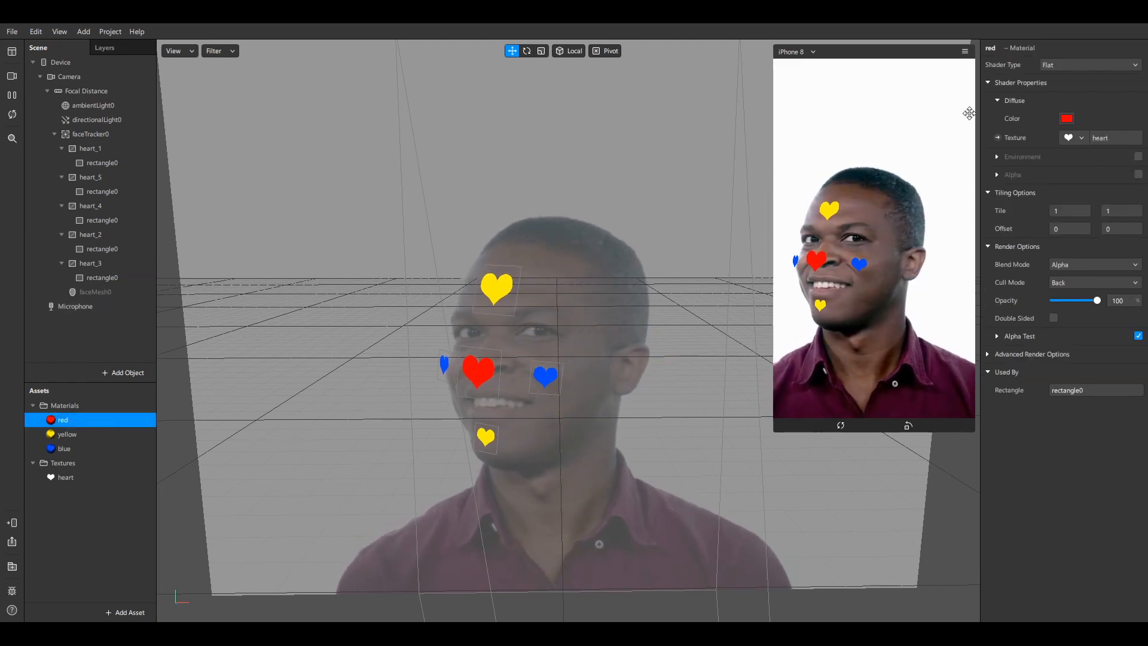